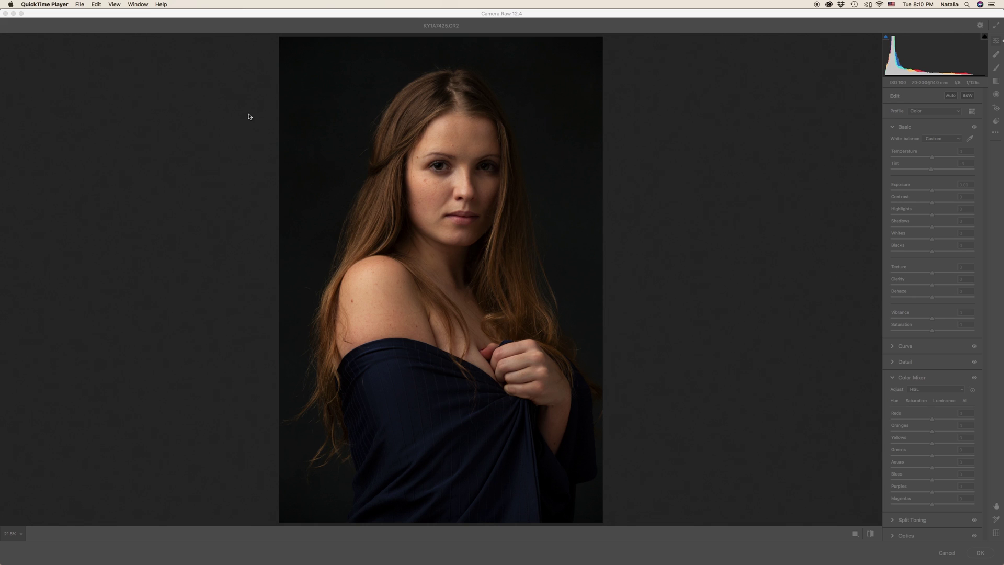
Step: Accept the portrait's Camera Raw settings and duplicate the Background layer
{"action": "left_click", "coordinate": [562, 11]}
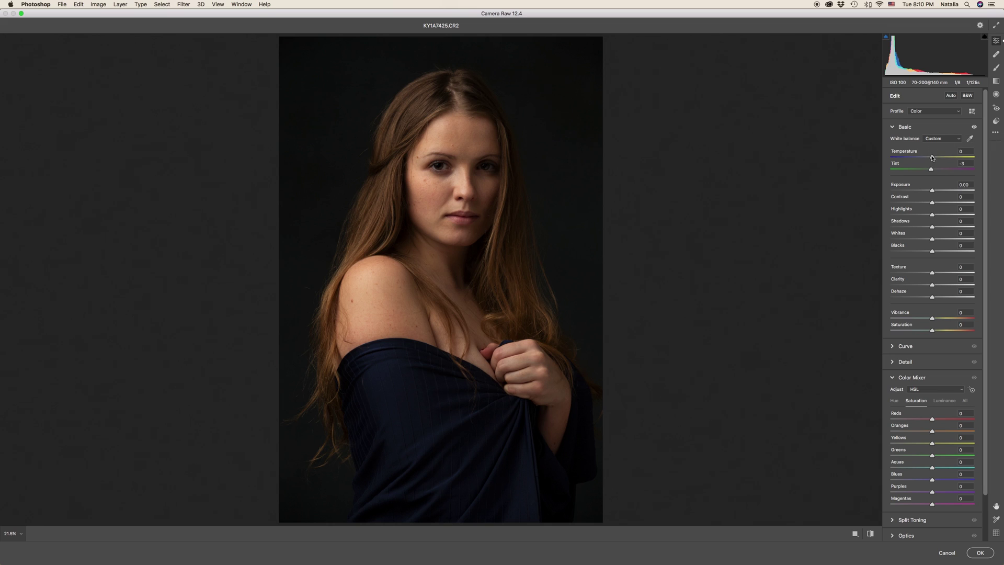
{"action": "left_click_drag", "start_coordinate": [932, 158], "coordinate": [929, 170]}
{"action": "left_click", "coordinate": [980, 553]}
{"action": "left_click_drag", "start_coordinate": [967, 432], "coordinate": [969, 559]}
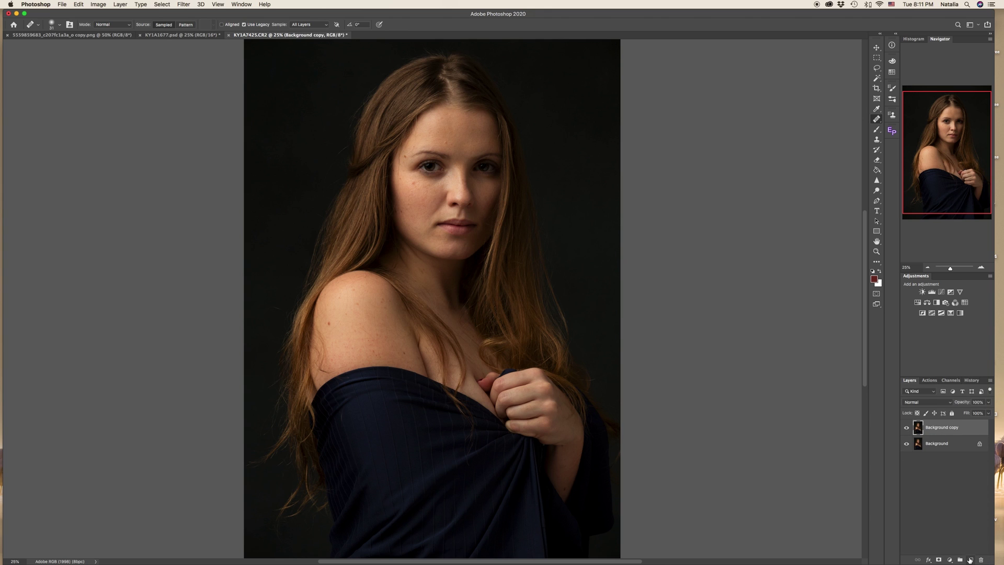
Step: Switch to the Spot Healing Brush Tool and reduce its brush size for detail work on the face
{"action": "key", "text": "super+equal"}
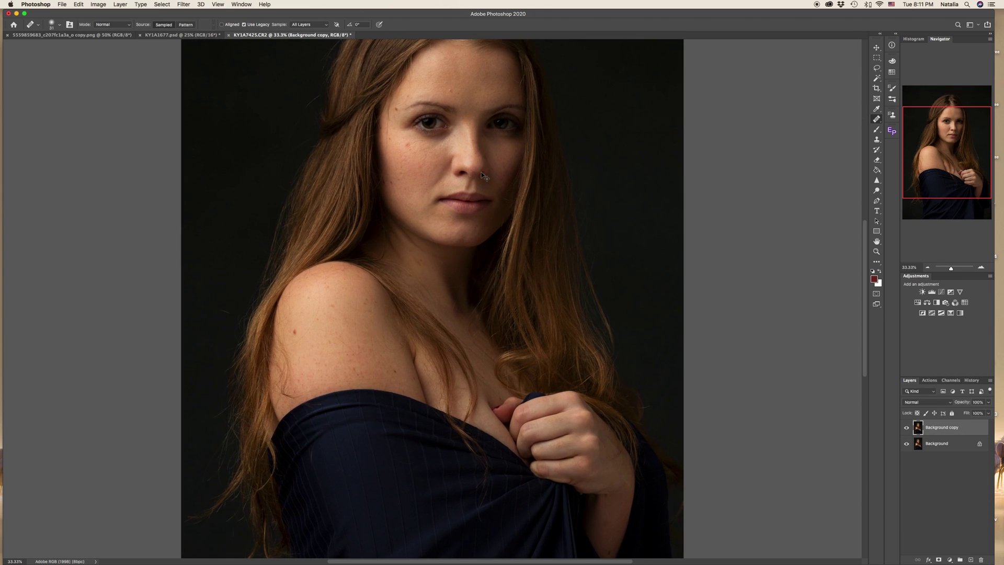
{"action": "scroll", "coordinate": [481, 172], "scroll_direction": "up", "scroll_amount": 5}
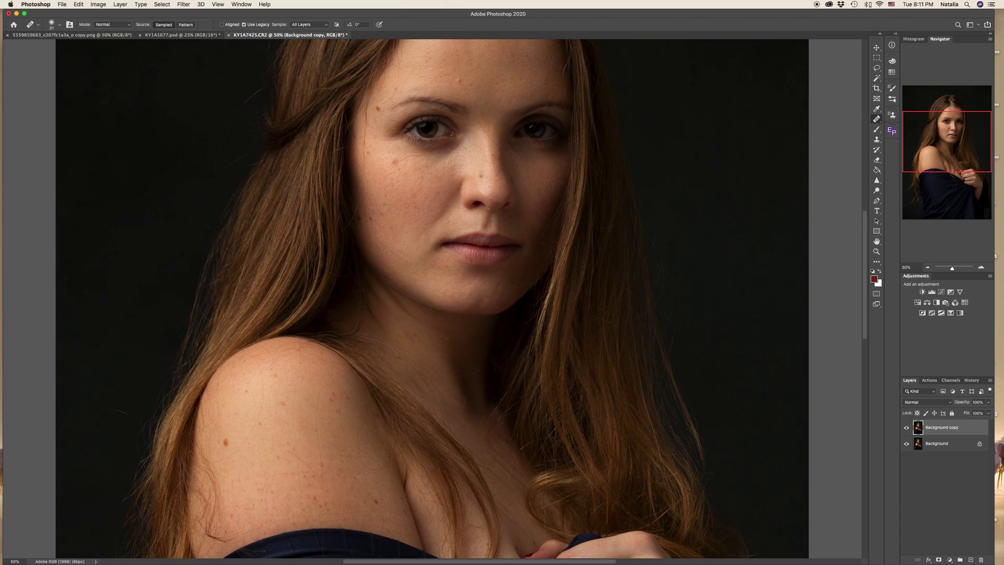
{"action": "key", "text": "super+equal"}
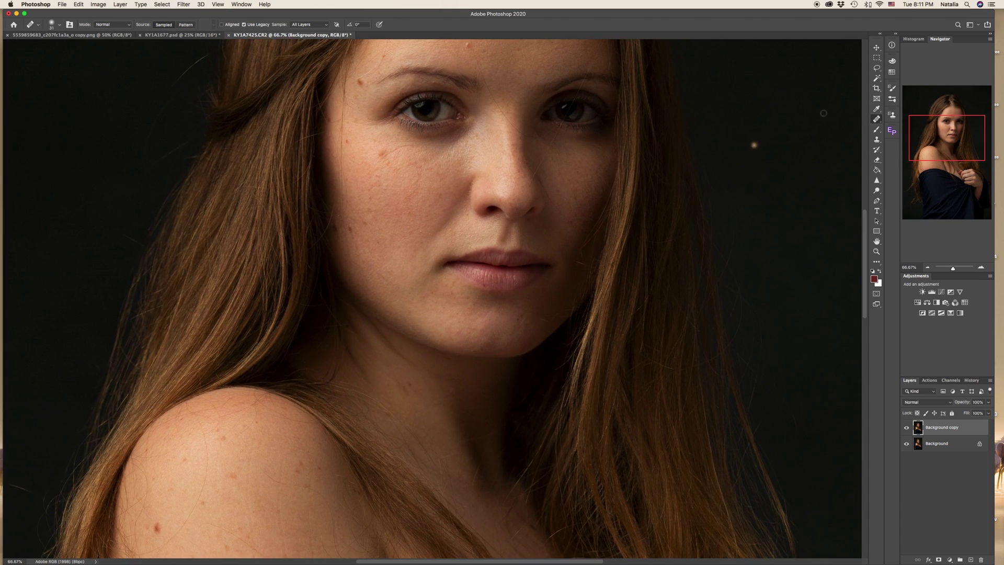
{"action": "right_click", "coordinate": [876, 119]}
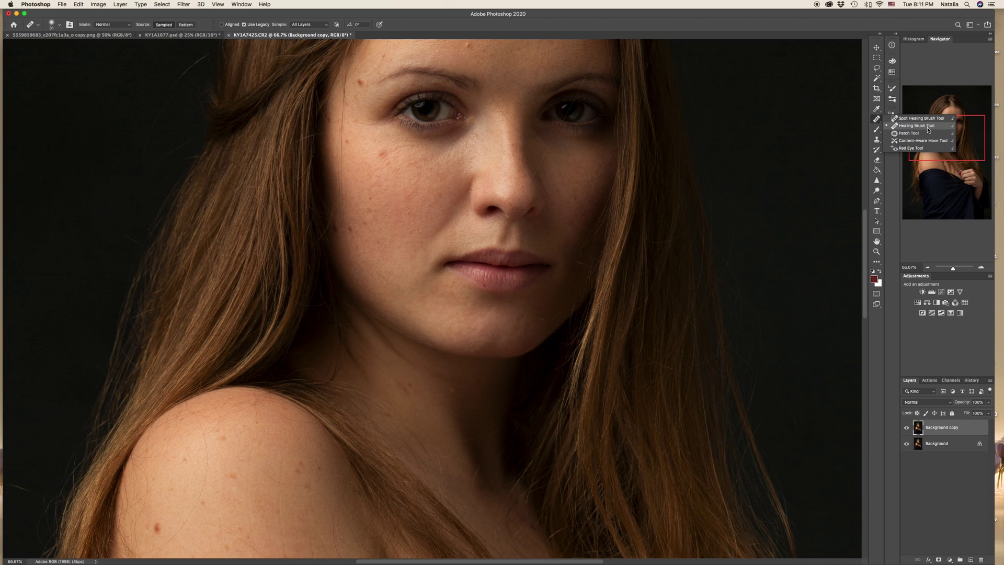
{"action": "scroll", "coordinate": [645, 187], "scroll_direction": "up", "scroll_amount": 5}
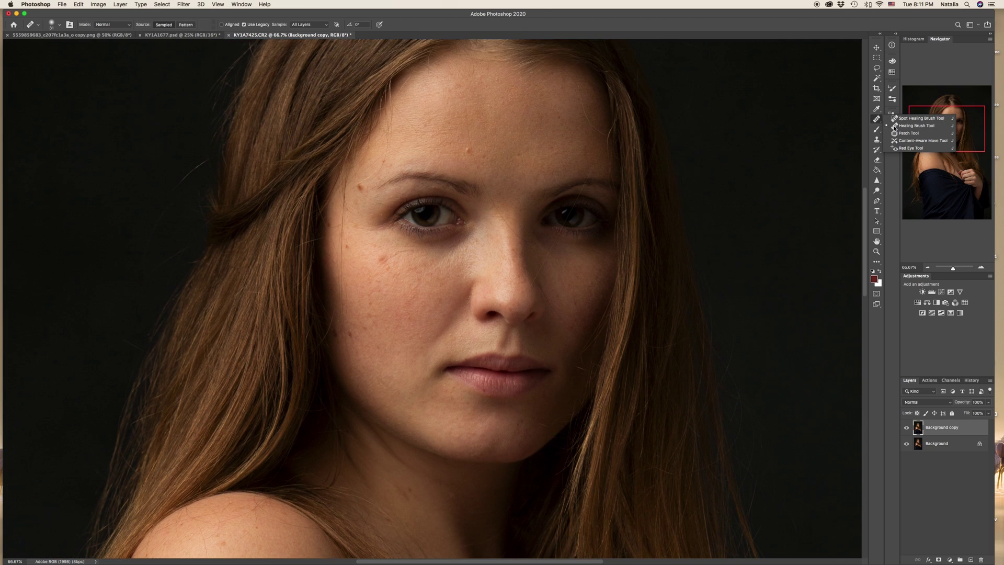
{"action": "left_click", "coordinate": [921, 118]}
{"action": "right_click", "coordinate": [528, 132]}
{"action": "right_click", "coordinate": [502, 121]}
{"action": "left_click", "coordinate": [489, 119]}
{"action": "key", "text": "bracketleft"}
{"action": "key", "text": "bracketleft"}
{"action": "key", "text": "super+plus"}
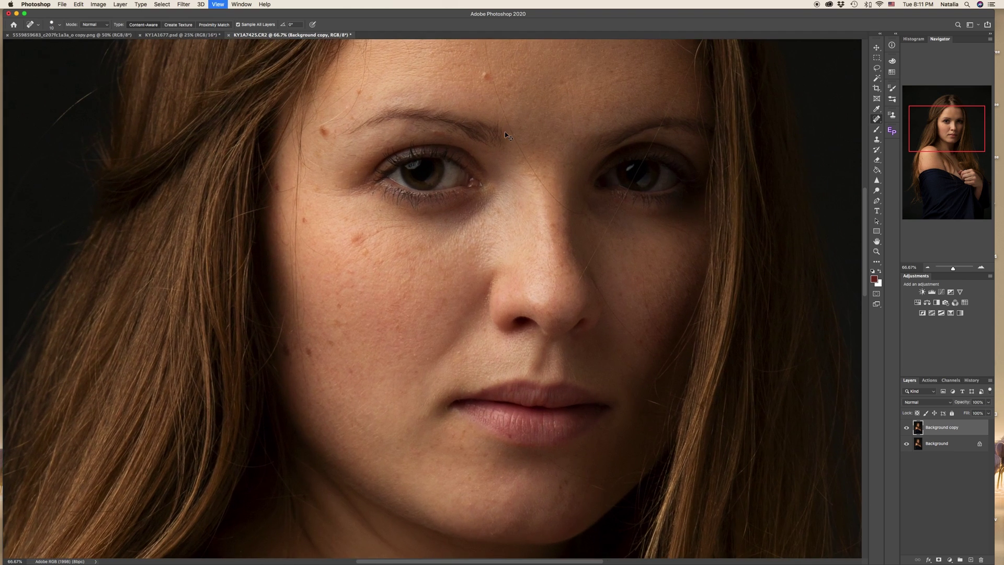
Step: Remove the stray hairs across the forehead and the bridge of the nose with the Spot Healing Brush
{"action": "scroll", "coordinate": [499, 125], "scroll_direction": "up", "scroll_amount": 5}
{"action": "right_click", "coordinate": [494, 100]}
{"action": "mouse_move", "coordinate": [485, 156]}
{"action": "left_mouse_down"}
{"action": "mouse_move", "coordinate": [495, 222]}
{"action": "mouse_move", "coordinate": [524, 294]}
{"action": "mouse_move", "coordinate": [552, 335]}
{"action": "mouse_move", "coordinate": [584, 355]}
{"action": "mouse_move", "coordinate": [529, 308]}
{"action": "left_mouse_up"}
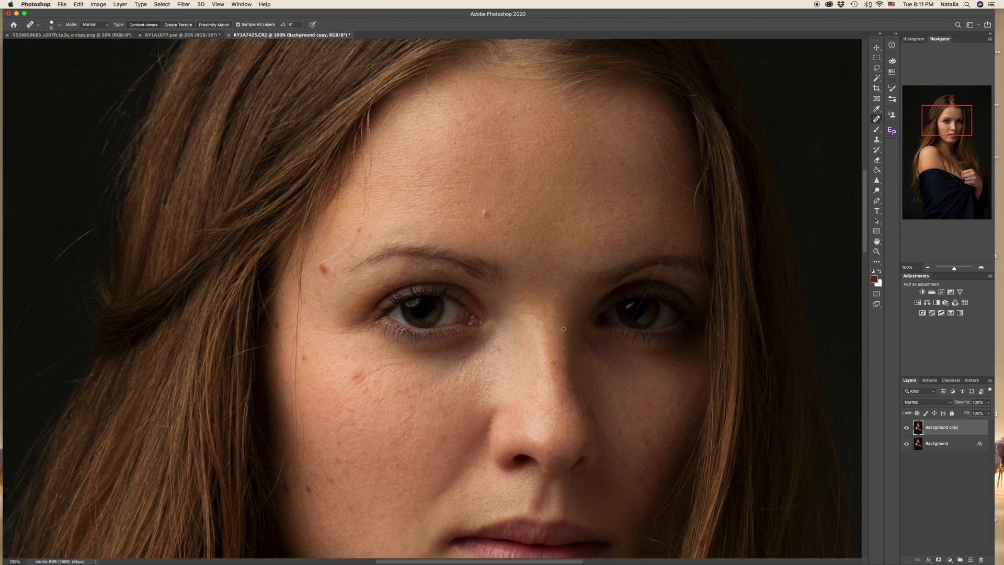
{"action": "left_click_drag", "start_coordinate": [558, 338], "coordinate": [571, 353]}
{"action": "right_click", "coordinate": [648, 188]}
{"action": "left_click_drag", "start_coordinate": [629, 90], "coordinate": [674, 183]}
Step: Spot-heal the fine stray hairs around the shaded eye and brow with a smaller brush
{"action": "key", "text": "super+plus"}
{"action": "key", "text": "bracketleft"}
{"action": "key", "text": "bracketleft"}
{"action": "key", "text": "bracketleft"}
{"action": "key", "text": "bracketleft"}
{"action": "scroll", "coordinate": [706, 231], "scroll_direction": "right", "scroll_amount": 8}
{"action": "left_click_drag", "start_coordinate": [575, 99], "coordinate": [491, 263]}
{"action": "left_click", "coordinate": [543, 237]}
{"action": "scroll", "coordinate": [542, 236], "scroll_direction": "down", "scroll_amount": 4}
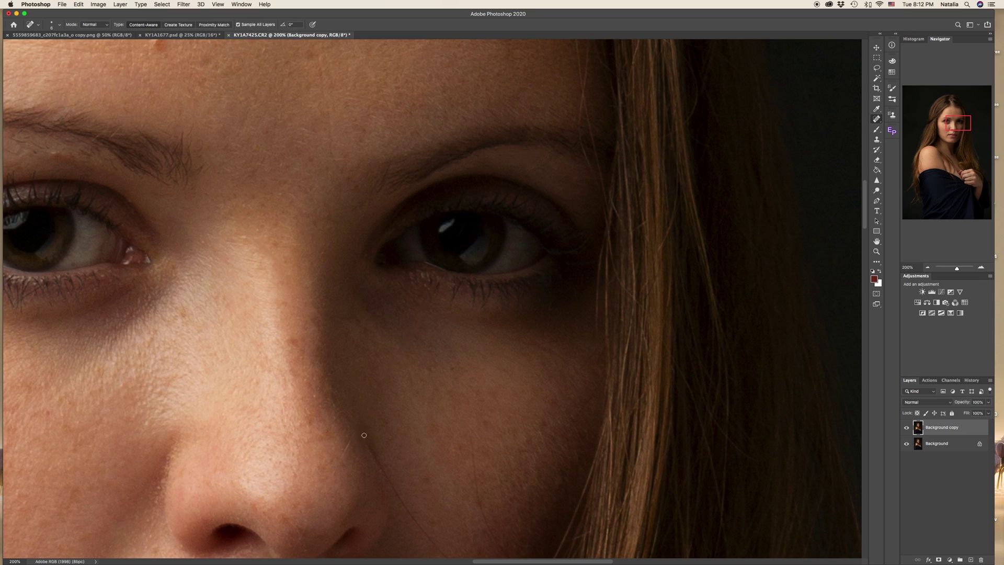
Step: Spot-heal the stray hairs on the shaded cheek, beside the nose and above the lips
{"action": "scroll", "coordinate": [356, 443], "scroll_direction": "down", "scroll_amount": 8}
{"action": "left_click_drag", "start_coordinate": [505, 179], "coordinate": [563, 201]}
{"action": "left_click_drag", "start_coordinate": [466, 280], "coordinate": [479, 349]}
{"action": "mouse_move", "coordinate": [502, 457]}
{"action": "left_mouse_down"}
{"action": "mouse_move", "coordinate": [416, 362]}
{"action": "mouse_move", "coordinate": [446, 398]}
{"action": "left_mouse_up"}
{"action": "scroll", "coordinate": [419, 358], "scroll_direction": "down", "scroll_amount": 6}
{"action": "left_click_drag", "start_coordinate": [301, 255], "coordinate": [275, 297]}
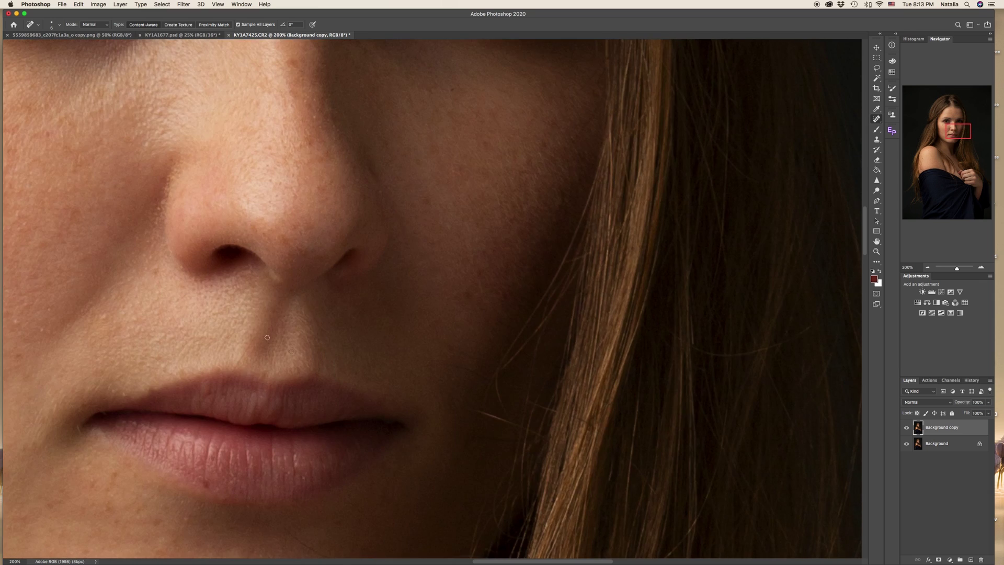
Step: Spot-heal the stray hairs along the temple and cheek on the lit side of the face
{"action": "scroll", "coordinate": [221, 485], "scroll_direction": "up", "scroll_amount": 20}
{"action": "scroll", "coordinate": [220, 485], "scroll_direction": "left", "scroll_amount": 20}
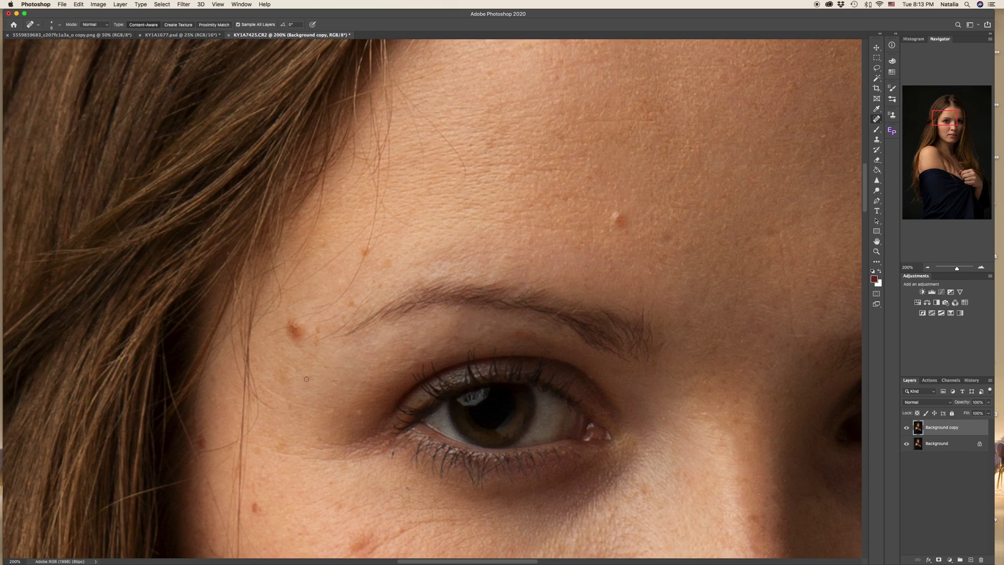
{"action": "scroll", "coordinate": [460, 406], "scroll_direction": "down", "scroll_amount": 2}
{"action": "scroll", "coordinate": [459, 406], "scroll_direction": "down", "scroll_amount": 6}
{"action": "left_click", "coordinate": [272, 292]}
{"action": "scroll", "coordinate": [272, 291], "scroll_direction": "down", "scroll_amount": 8}
{"action": "left_click_drag", "start_coordinate": [268, 240], "coordinate": [276, 247]}
Step: Spot-heal the stray hairs across the chin and jawline
{"action": "scroll", "coordinate": [277, 247], "scroll_direction": "down", "scroll_amount": 17}
{"action": "left_click_drag", "start_coordinate": [746, 287], "coordinate": [848, 332]}
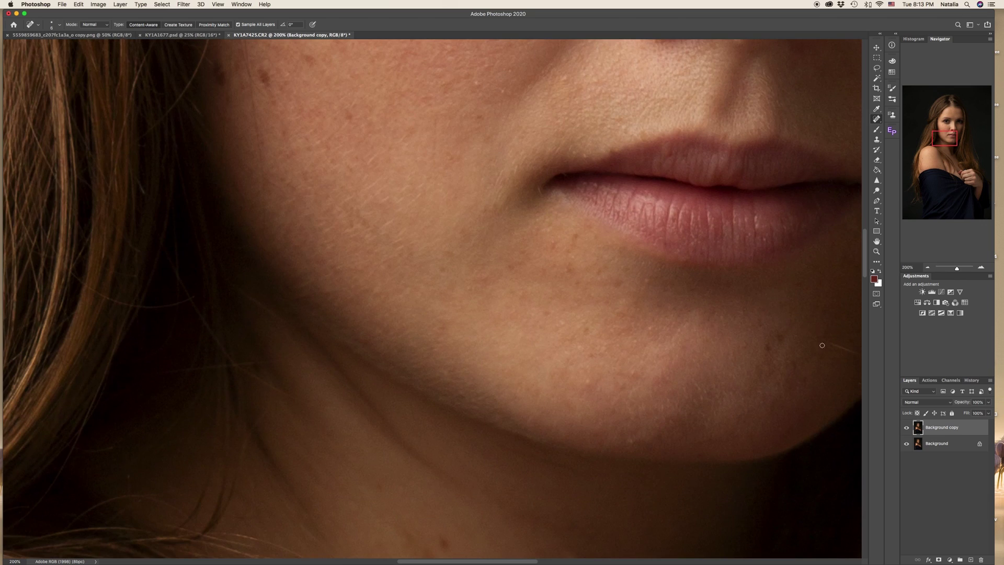
{"action": "left_click", "coordinate": [586, 378]}
{"action": "left_click_drag", "start_coordinate": [500, 561], "coordinate": [560, 561]}
Step: Switch to the Healing Brush Tool and open its brush settings with the face shown at 100%
{"action": "scroll", "coordinate": [560, 560], "scroll_direction": "left", "scroll_amount": 1}
{"action": "scroll", "coordinate": [513, 352], "scroll_direction": "up", "scroll_amount": 20}
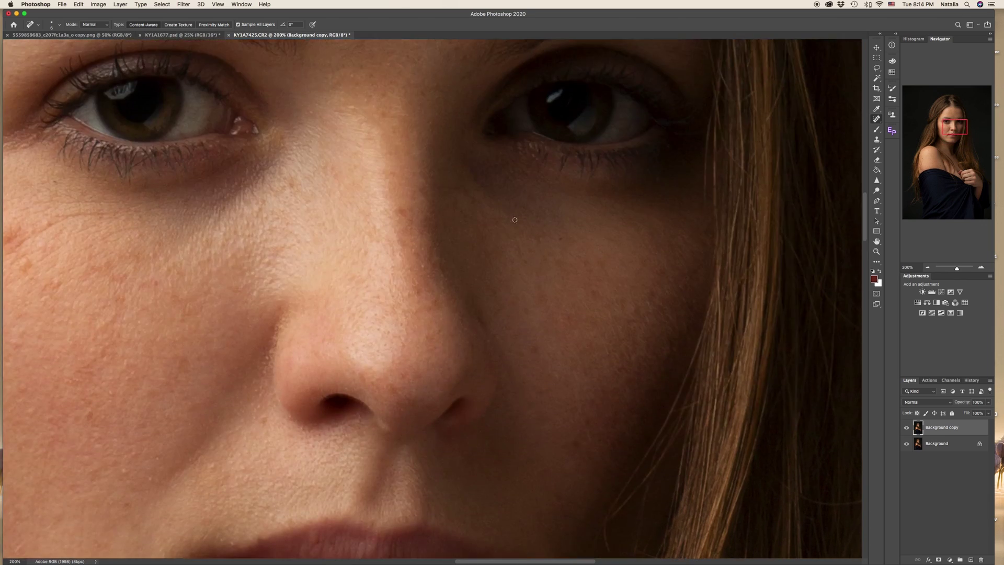
{"action": "key", "text": "super+0"}
{"action": "key", "text": "super+1"}
{"action": "scroll", "coordinate": [325, 208], "scroll_direction": "up", "scroll_amount": 20}
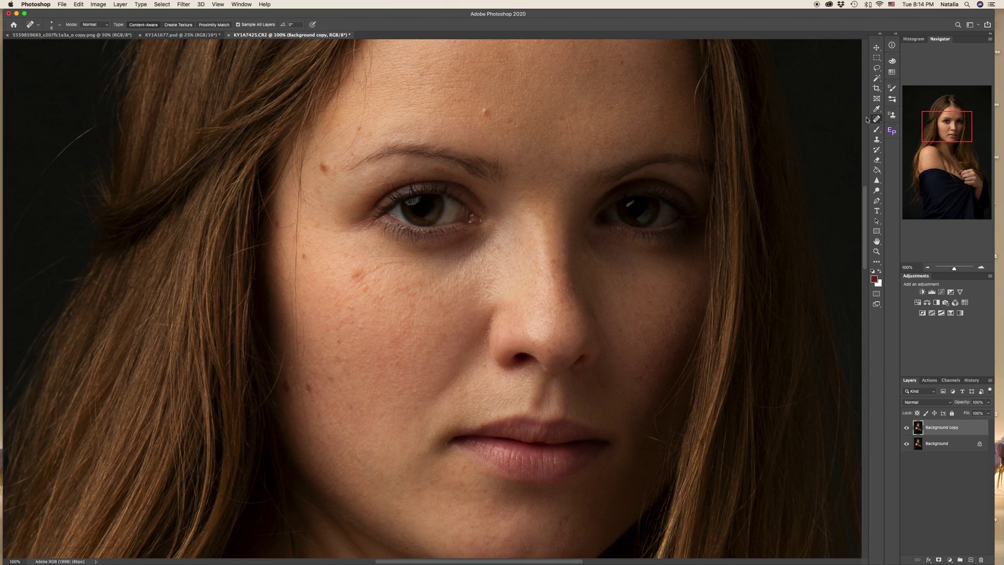
{"action": "right_click", "coordinate": [885, 120]}
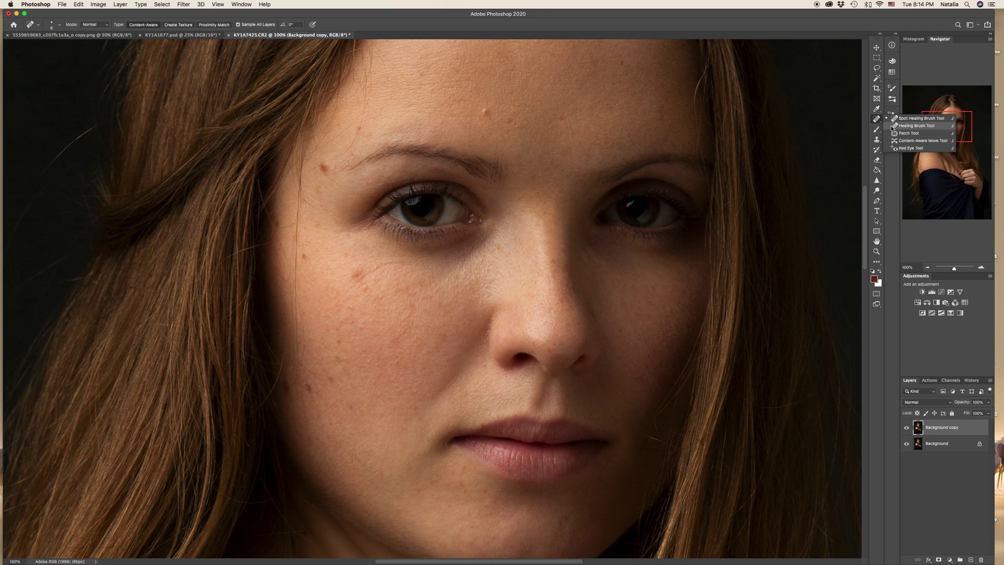
{"action": "left_click", "coordinate": [916, 126]}
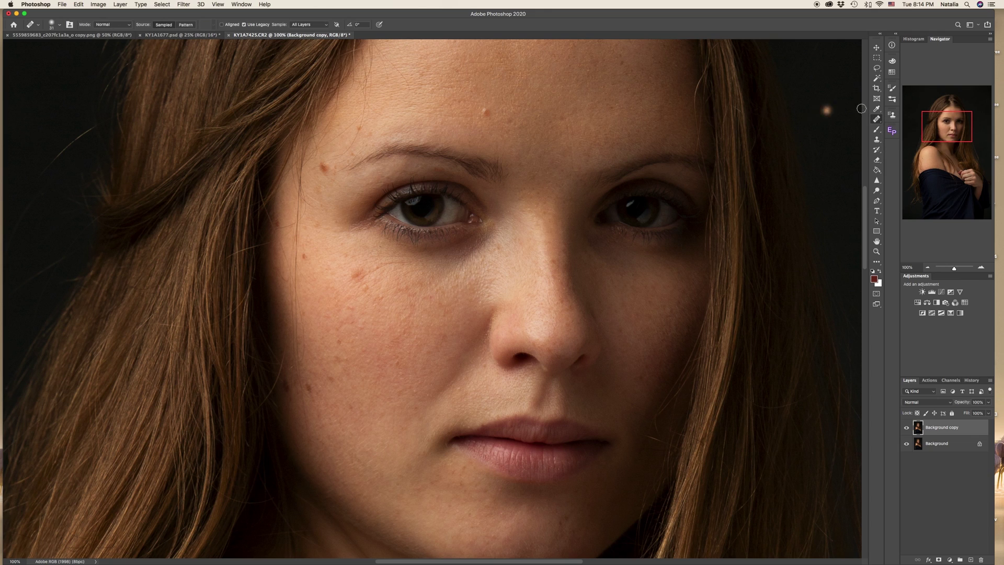
{"action": "right_click", "coordinate": [518, 124]}
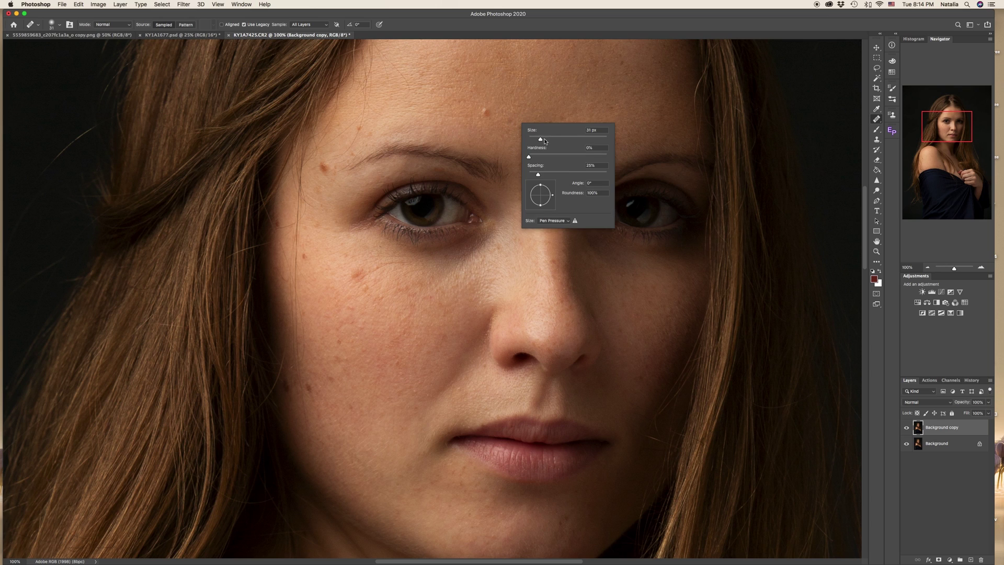
Step: Sample clean skin and heal the blemishes on the forehead, beside the eyebrow and on the lit cheek
{"action": "left_click", "coordinate": [497, 96], "text": "alt"}
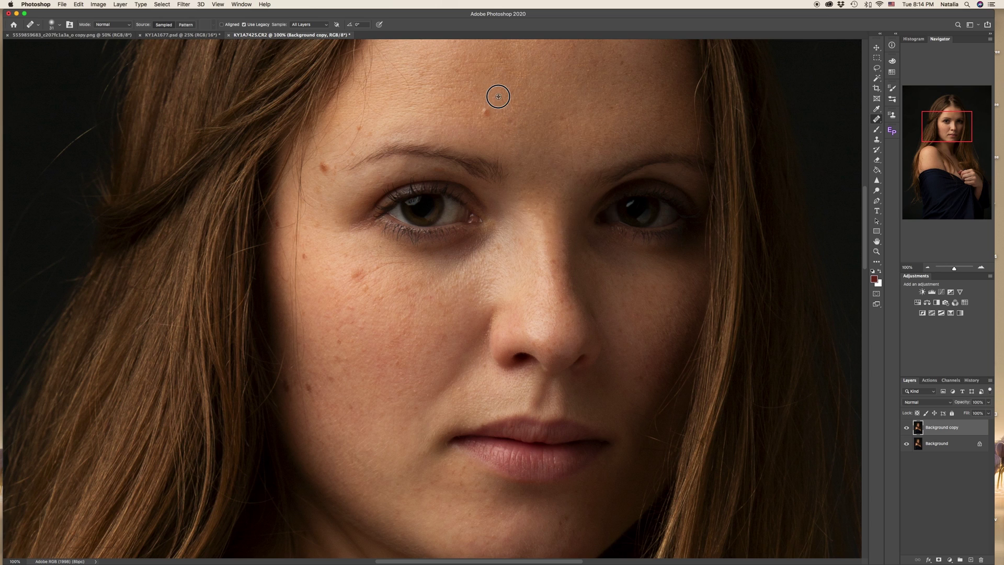
{"action": "mouse_move", "coordinate": [487, 107]}
{"action": "left_mouse_down"}
{"action": "mouse_move", "coordinate": [508, 96]}
{"action": "mouse_move", "coordinate": [513, 130]}
{"action": "left_mouse_up"}
{"action": "left_click", "coordinate": [507, 94], "text": "alt"}
{"action": "left_click", "coordinate": [597, 71], "text": "alt"}
{"action": "left_click", "coordinate": [324, 167]}
{"action": "left_click", "coordinate": [355, 273]}
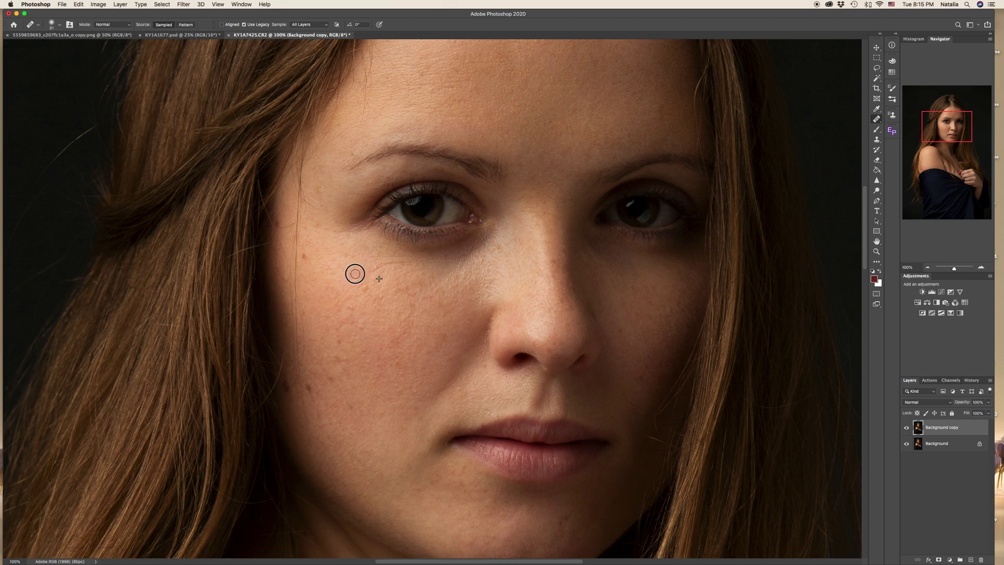
Step: Enlarge the Healing Brush and heal the blemishes on the bare shoulder
{"action": "scroll", "coordinate": [392, 266], "scroll_direction": "down", "scroll_amount": 3}
{"action": "scroll", "coordinate": [463, 276], "scroll_direction": "down", "scroll_amount": 4}
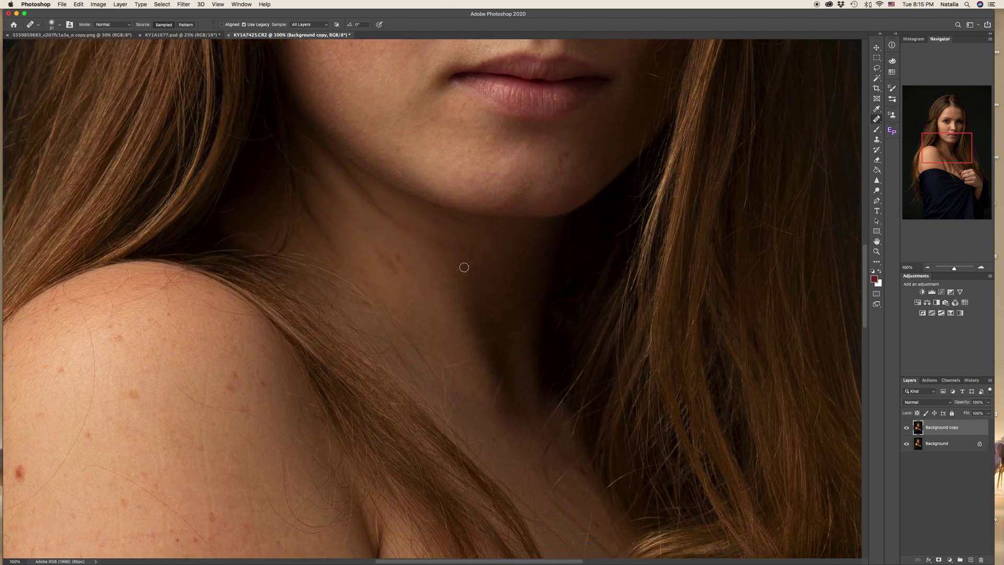
{"action": "scroll", "coordinate": [403, 261], "scroll_direction": "down", "scroll_amount": 4}
{"action": "left_click", "coordinate": [211, 392]}
{"action": "key", "text": "bracketright"}
{"action": "key", "text": "bracketright"}
{"action": "key", "text": "bracketright"}
{"action": "left_click", "coordinate": [135, 269]}
{"action": "left_click_drag", "start_coordinate": [164, 387], "coordinate": [113, 345]}
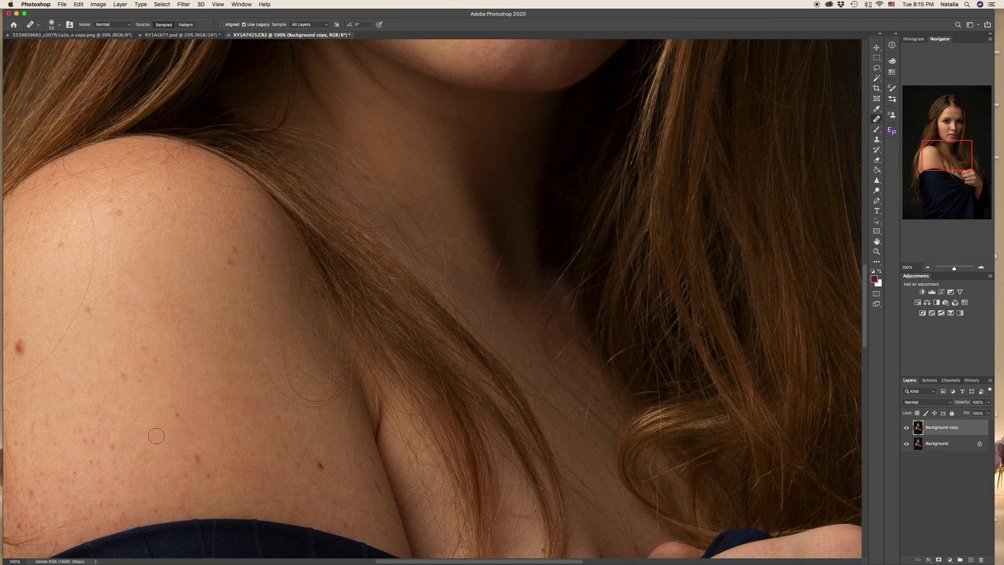
Step: Heal the remaining skin blemishes on the upper arm and toward the chest and hand
{"action": "scroll", "coordinate": [255, 438], "scroll_direction": "left", "scroll_amount": 5}
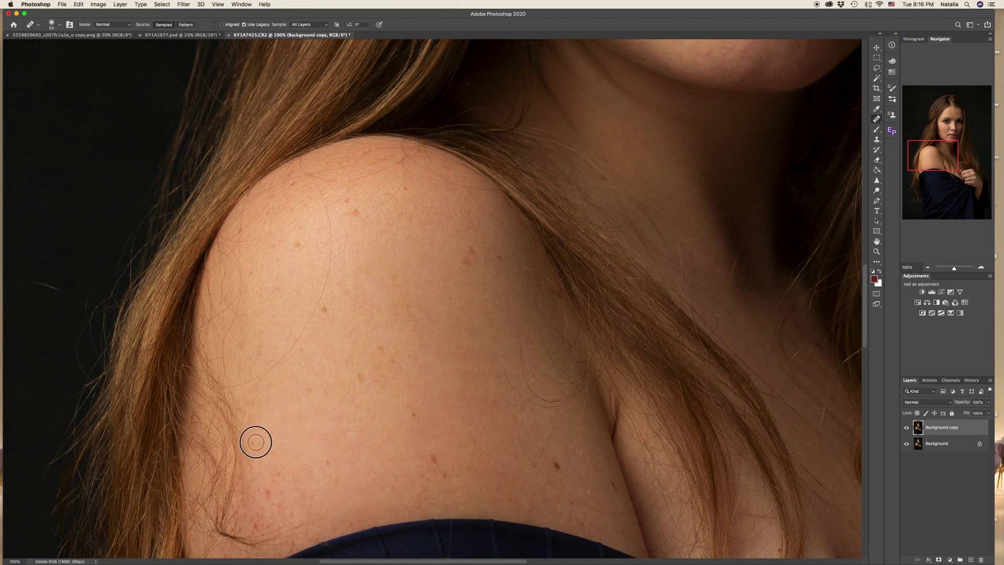
{"action": "scroll", "coordinate": [262, 492], "scroll_direction": "down", "scroll_amount": 3}
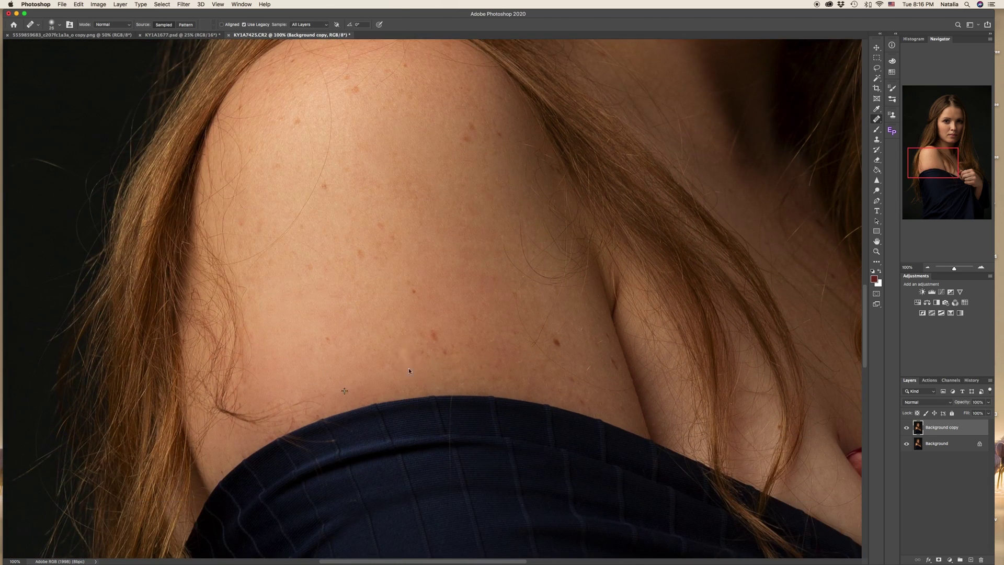
{"action": "scroll", "coordinate": [316, 417], "scroll_direction": "up", "scroll_amount": 3}
{"action": "scroll", "coordinate": [506, 551], "scroll_direction": "right", "scroll_amount": 9}
{"action": "scroll", "coordinate": [507, 551], "scroll_direction": "down", "scroll_amount": 3}
{"action": "scroll", "coordinate": [556, 429], "scroll_direction": "down", "scroll_amount": 10}
{"action": "left_click", "coordinate": [748, 284], "text": "alt"}
{"action": "left_click", "coordinate": [724, 416]}
Step: Heal the remaining uneven spots on the lit cheek below the eye
{"action": "key", "text": "super+minus"}
{"action": "key", "text": "super+minus"}
{"action": "key", "text": "super+minus"}
{"action": "scroll", "coordinate": [675, 358], "scroll_direction": "up", "scroll_amount": 2}
{"action": "key", "text": "super+plus"}
{"action": "key", "text": "super+plus"}
{"action": "left_click", "coordinate": [427, 118], "text": "alt"}
{"action": "left_click", "coordinate": [418, 105]}
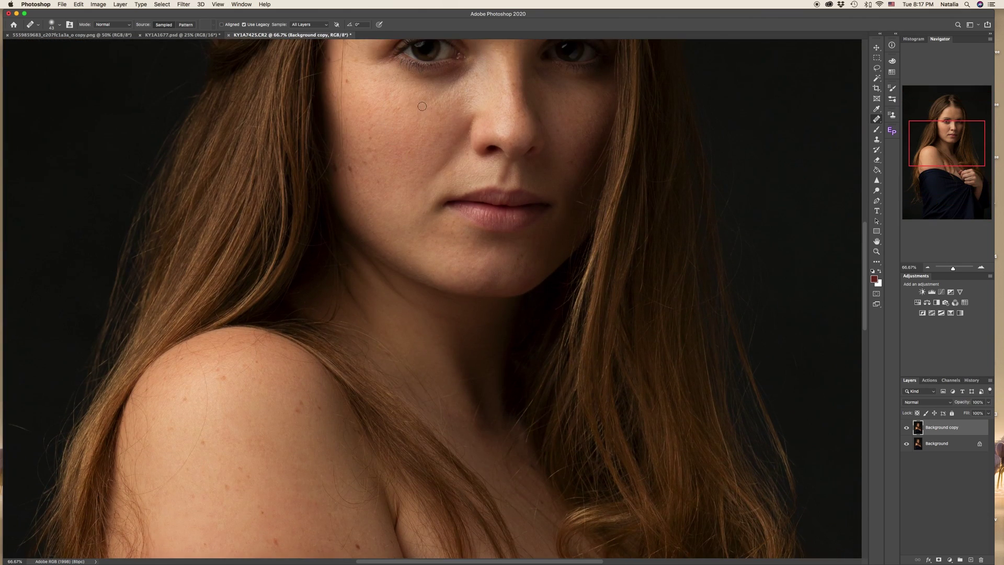
Step: Review the whole retouched portrait and open the Liquify filter on the Background copy layer
{"action": "scroll", "coordinate": [566, 233], "scroll_direction": "down", "scroll_amount": 2}
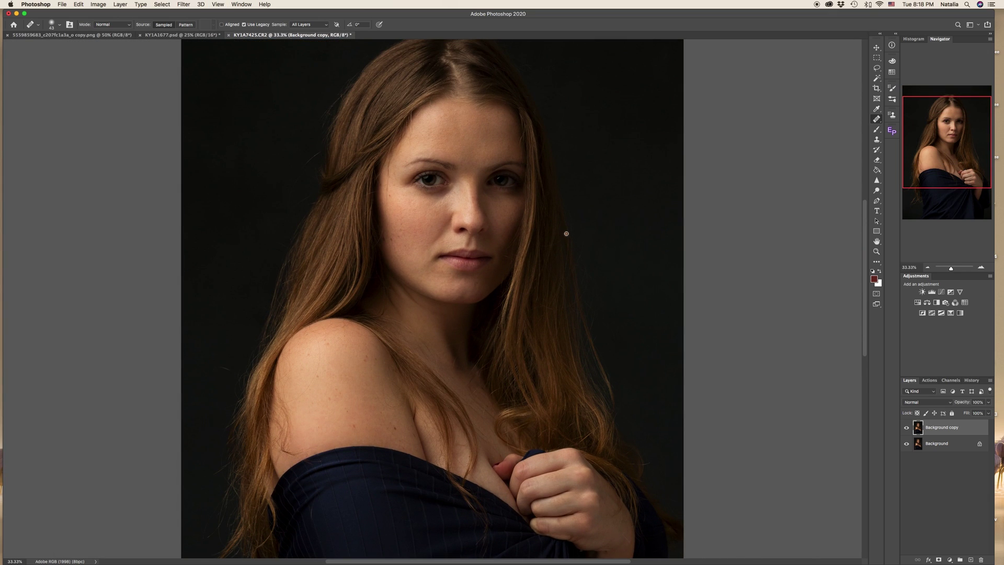
{"action": "scroll", "coordinate": [566, 233], "scroll_direction": "down", "scroll_amount": 1}
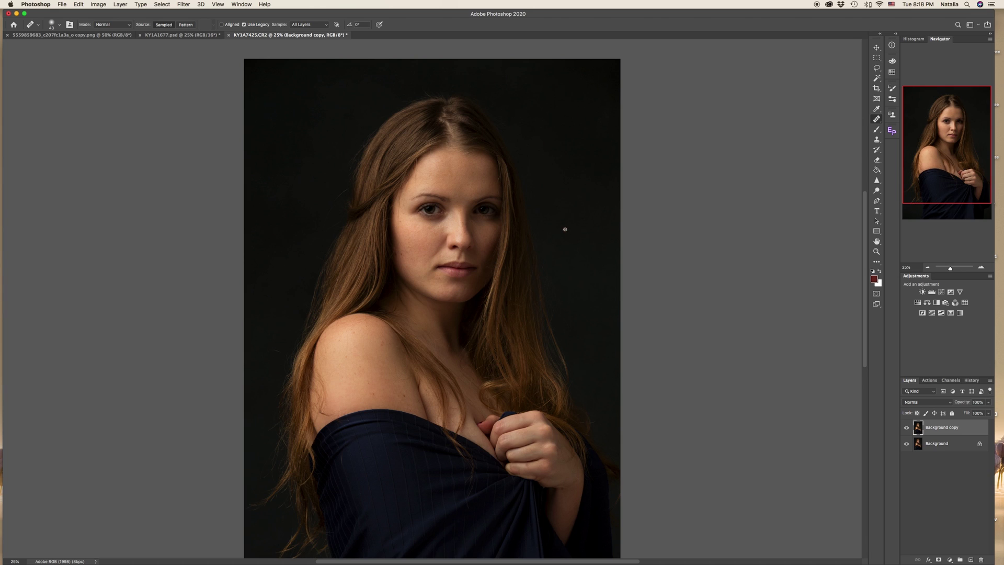
{"action": "scroll", "coordinate": [565, 229], "scroll_direction": "down", "scroll_amount": 1}
{"action": "left_click", "coordinate": [181, 4]}
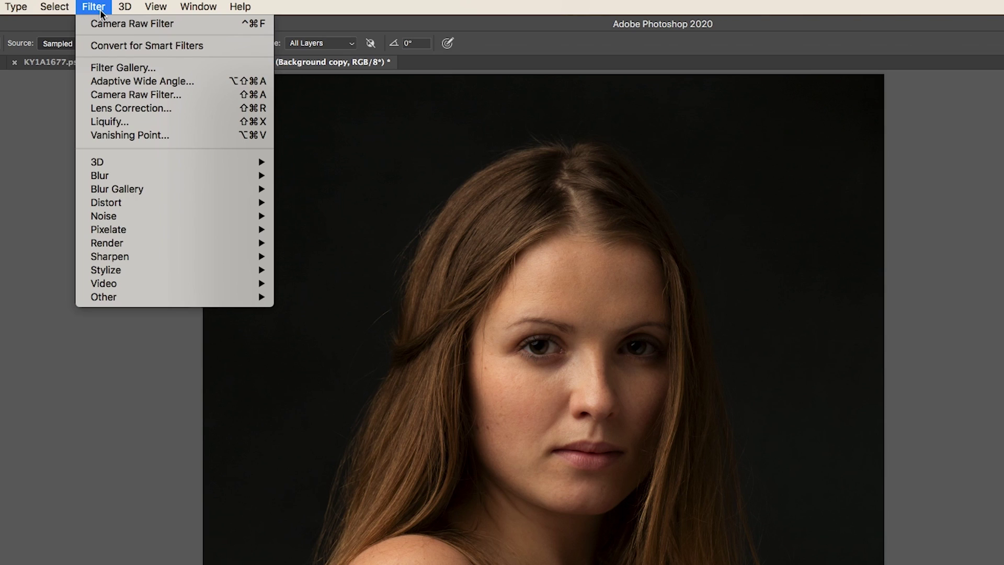
{"action": "left_click", "coordinate": [117, 123]}
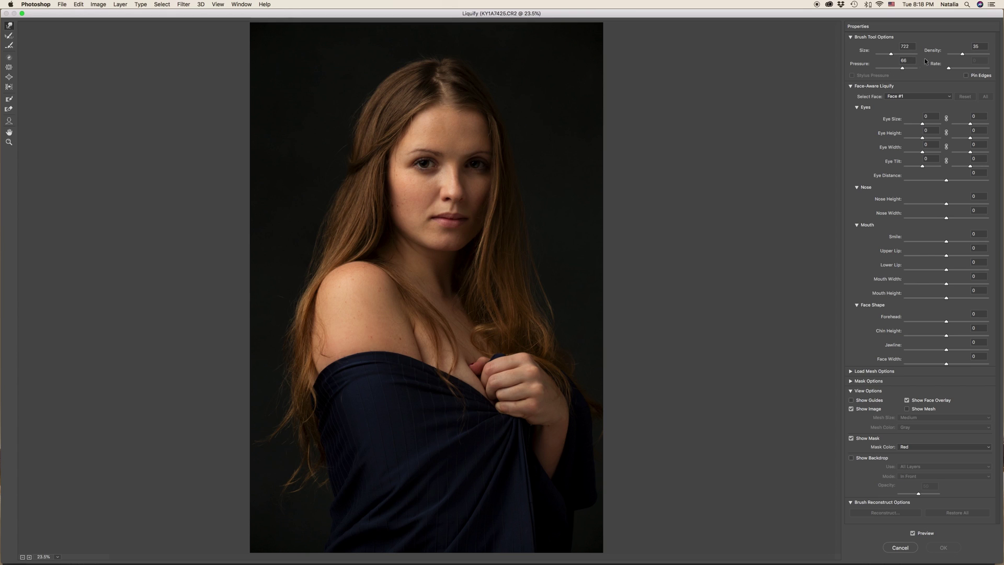
Step: Set the Liquify brush size to 1146 and reshape the outline of the hair and shoulder
{"action": "left_click_drag", "start_coordinate": [891, 54], "coordinate": [893, 55]}
{"action": "left_click", "coordinate": [515, 84]}
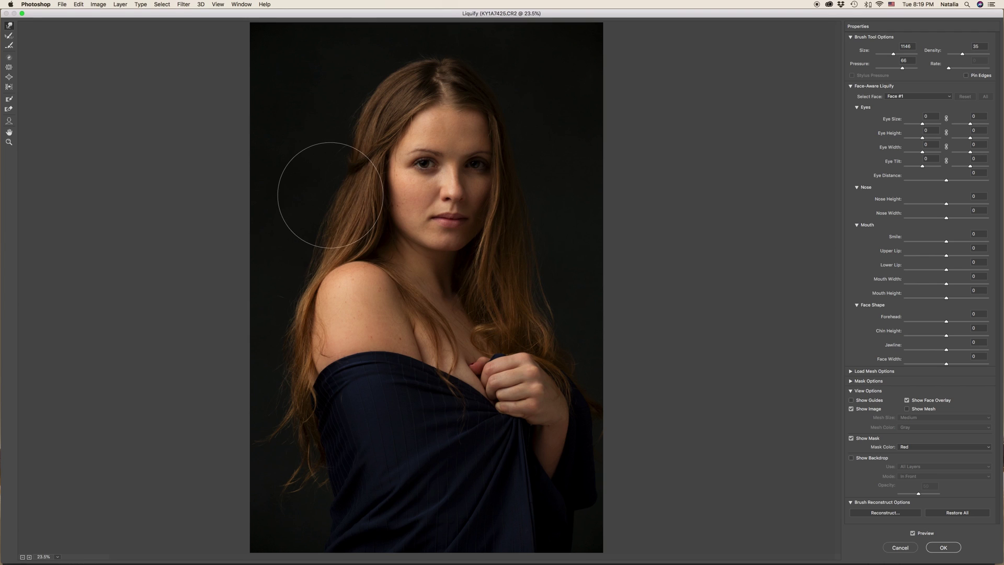
{"action": "left_click_drag", "start_coordinate": [324, 348], "coordinate": [329, 352]}
Step: Reduce the Liquify brush to about 419 and 215 to refine the hair around the head
{"action": "left_click_drag", "start_coordinate": [893, 53], "coordinate": [888, 54]}
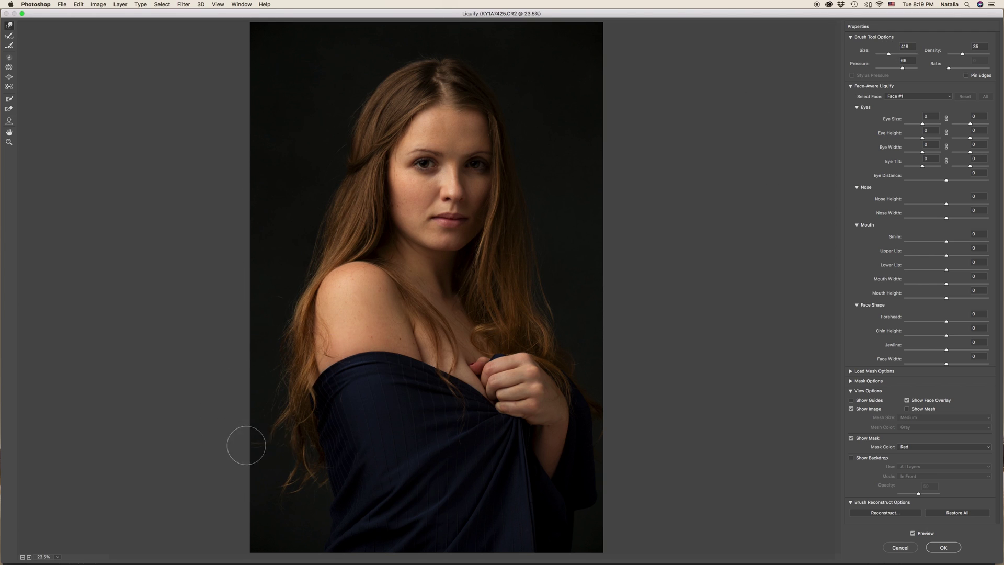
{"action": "key", "text": "super+plus"}
{"action": "key", "text": "bracketleft"}
{"action": "key", "text": "bracketleft"}
{"action": "key", "text": "bracketleft"}
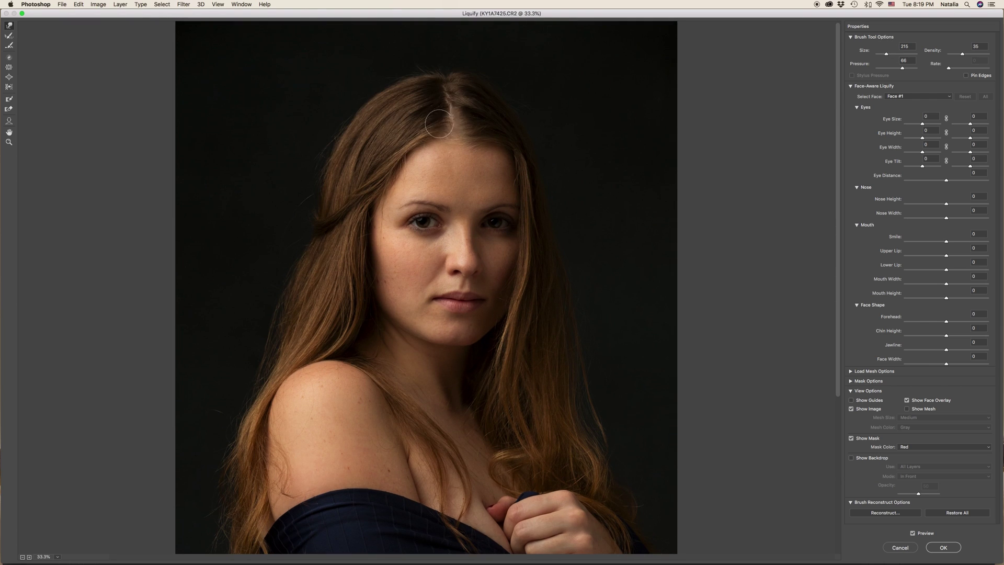
Step: Set the Liquify brush size to about 462 and push the hair beside the neck down toward the shoulder
{"action": "key", "text": "bracketright"}
{"action": "key", "text": "bracketright"}
{"action": "key", "text": "bracketright"}
{"action": "key", "text": "super+plus"}
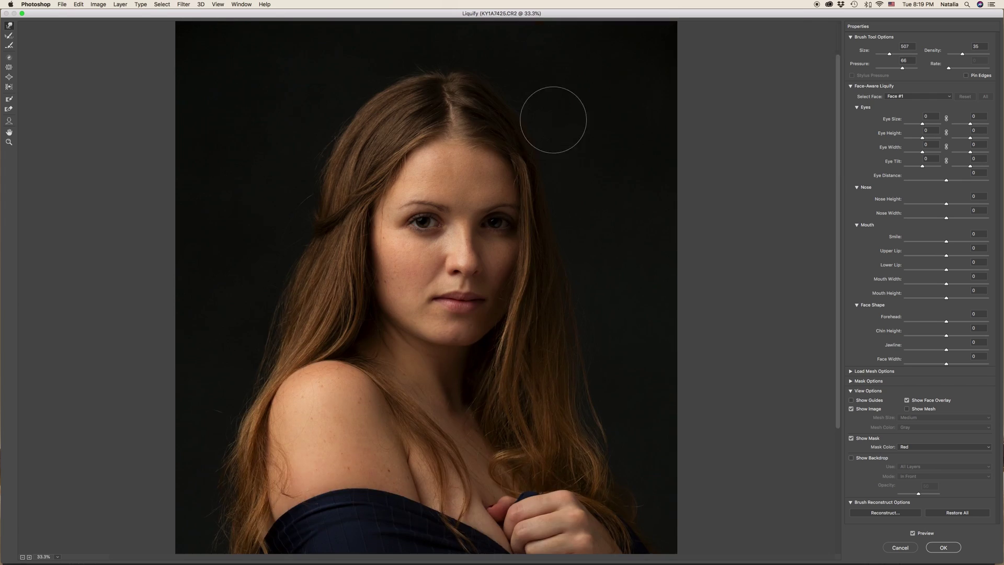
{"action": "key", "text": "bracketleft"}
{"action": "key", "text": "bracketleft"}
{"action": "key", "text": "bracketleft"}
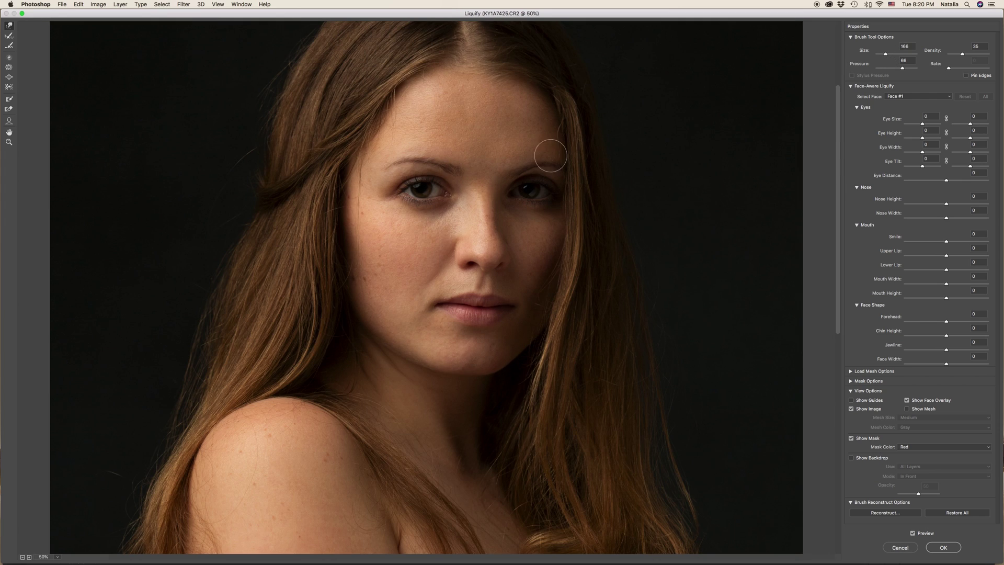
{"action": "key", "text": "super+minus"}
{"action": "key", "text": "bracketright"}
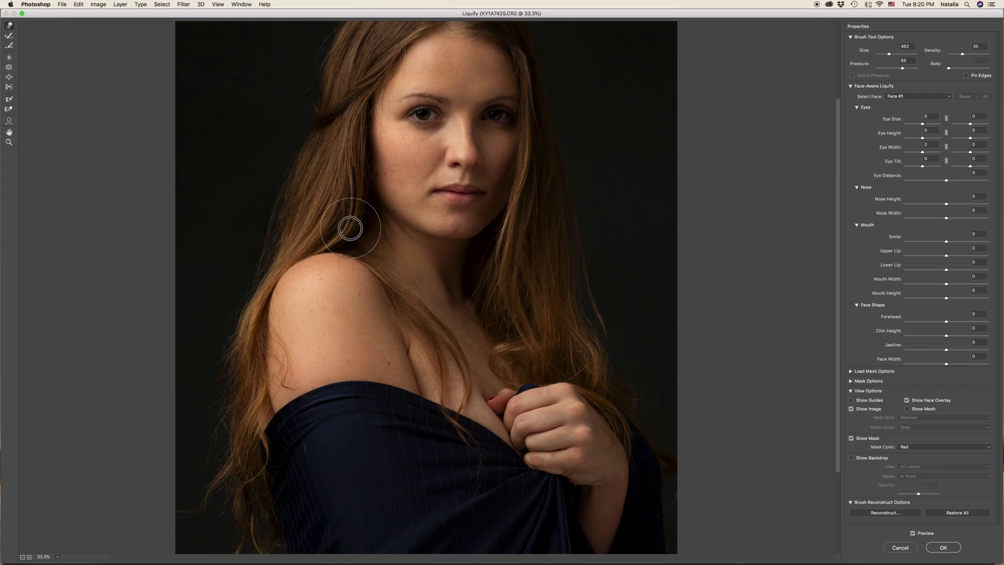
{"action": "left_click_drag", "start_coordinate": [346, 226], "coordinate": [314, 249]}
Step: Enlarge the Liquify brush to 1318 for the whole figure and apply the Liquify filter
{"action": "key", "text": "super+minus"}
{"action": "key", "text": "bracketright"}
{"action": "key", "text": "bracketright"}
{"action": "key", "text": "bracketright"}
{"action": "key", "text": "bracketright"}
{"action": "key", "text": "bracketright"}
{"action": "key", "text": "bracketright"}
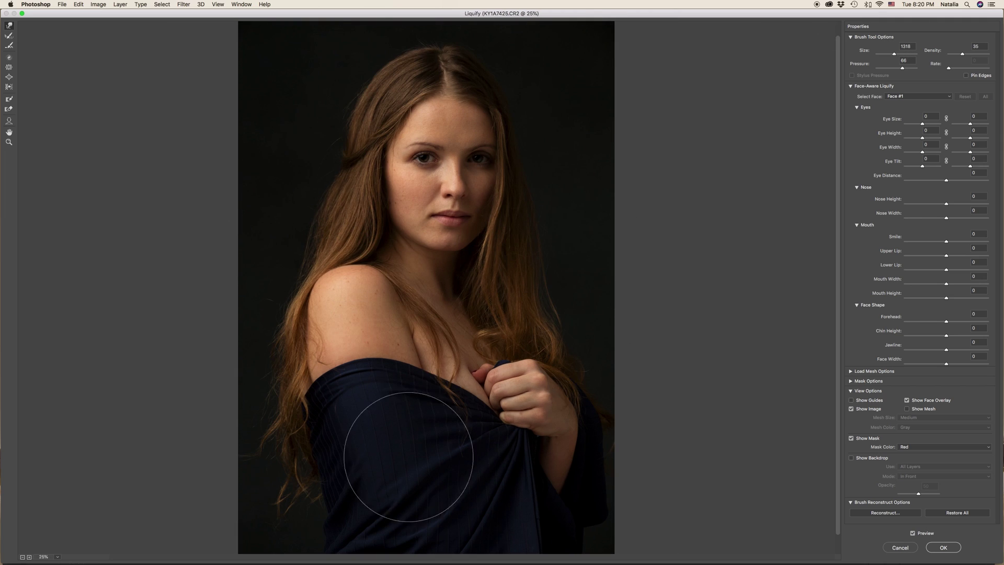
{"action": "left_click", "coordinate": [943, 546]}
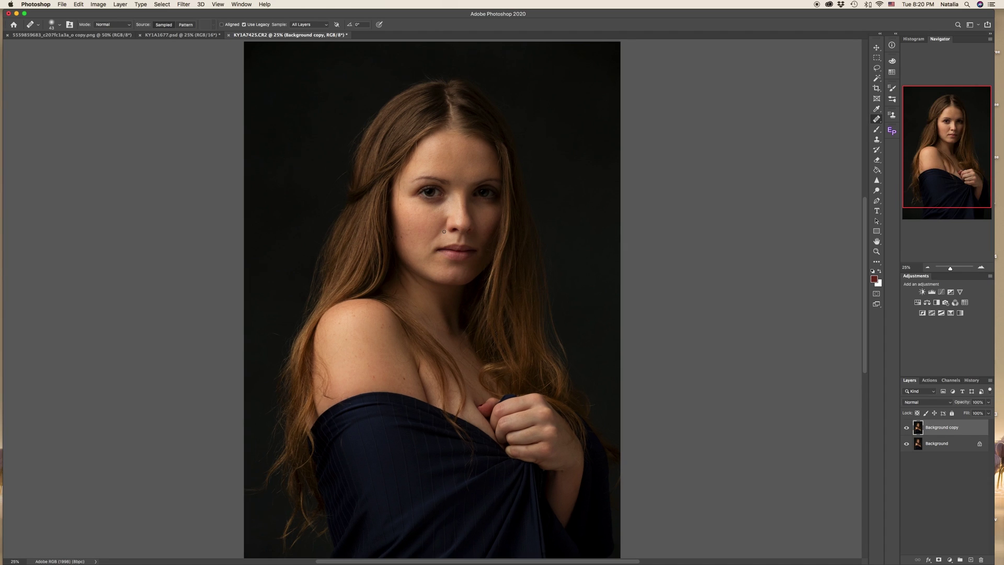
Step: Compare the portrait before and after retouching by toggling the visibility of the Background copy layer
{"action": "left_click", "coordinate": [908, 429]}
{"action": "left_click", "coordinate": [908, 428]}
{"action": "left_click", "coordinate": [909, 429]}
{"action": "left_click", "coordinate": [909, 429]}
{"action": "key", "text": "super+equal"}
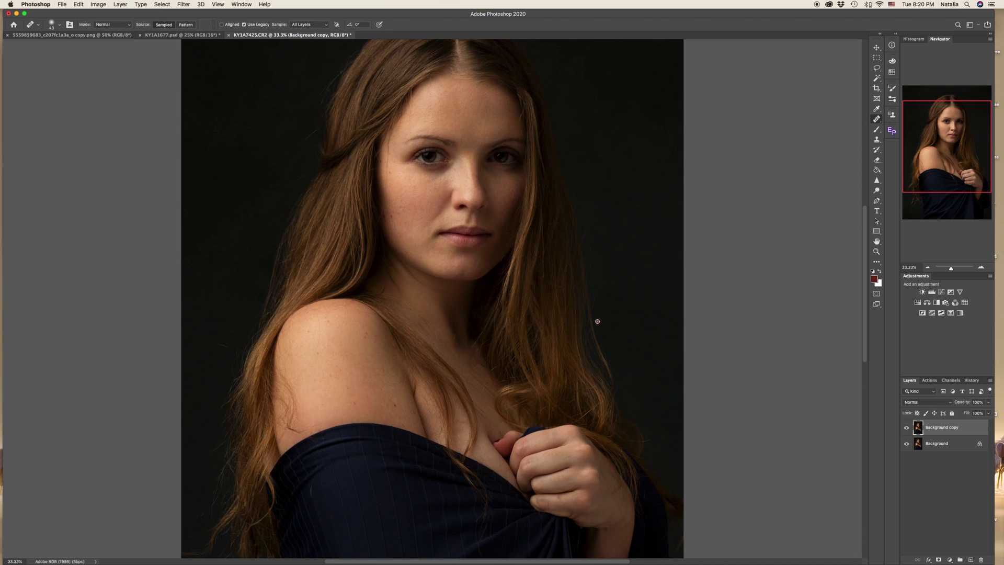
{"action": "scroll", "coordinate": [597, 321], "scroll_direction": "up", "scroll_amount": 2}
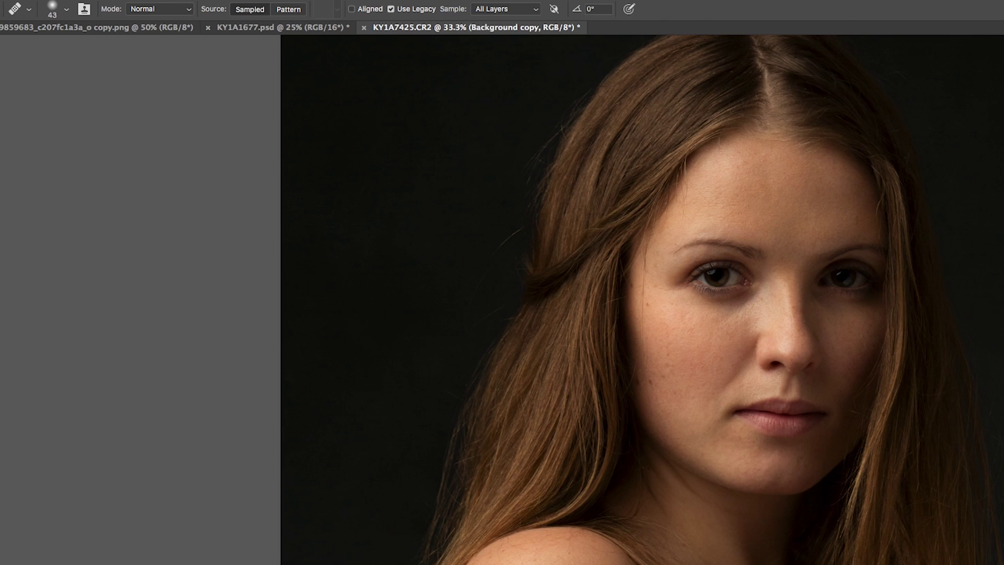
Step: Create a new layer above Background copy in Soft Light mode, filled with the neutral 50% gray
{"action": "left_click", "coordinate": [168, 1]}
{"action": "mouse_move", "coordinate": [240, 1]}
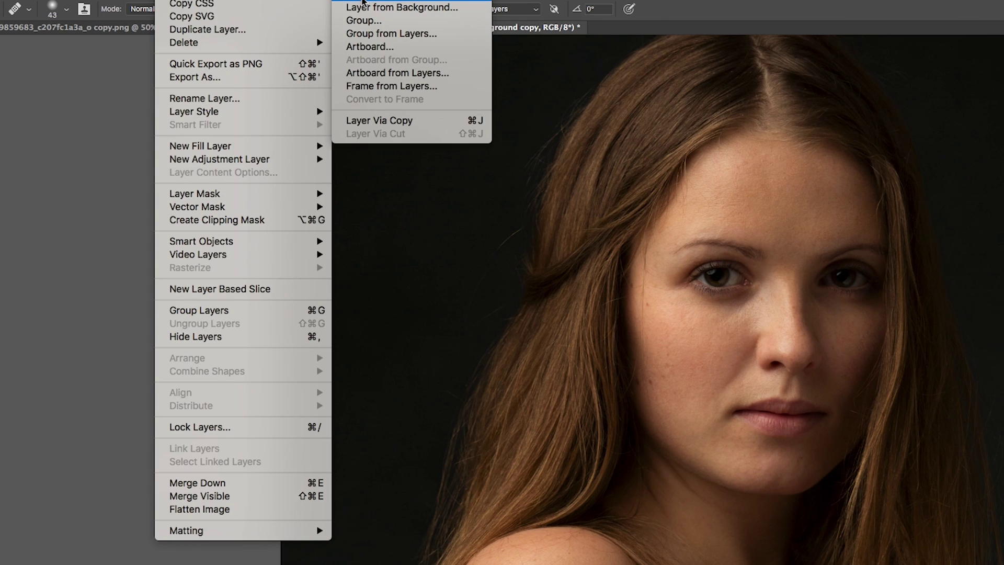
{"action": "left_click", "coordinate": [362, 1]}
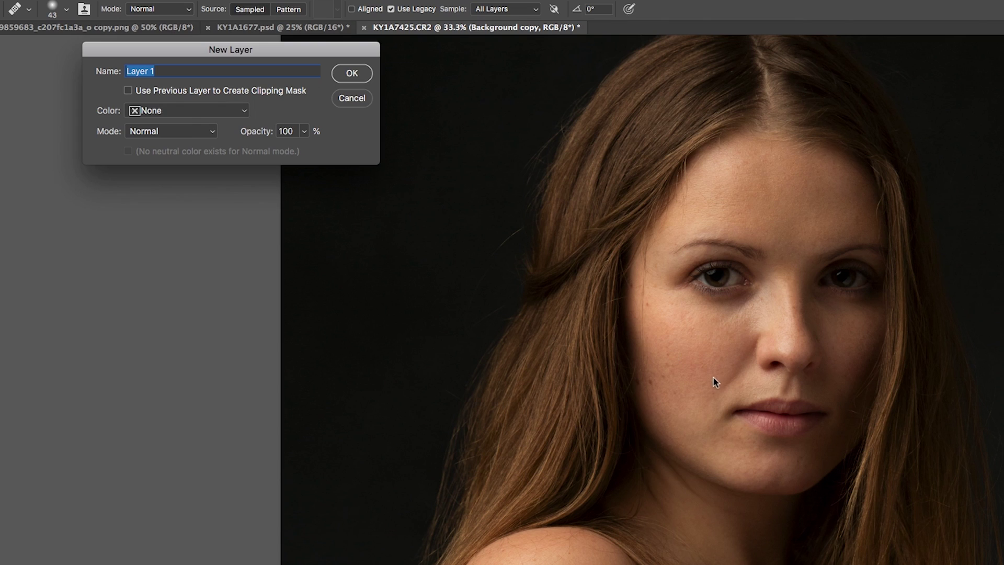
{"action": "left_click", "coordinate": [213, 135]}
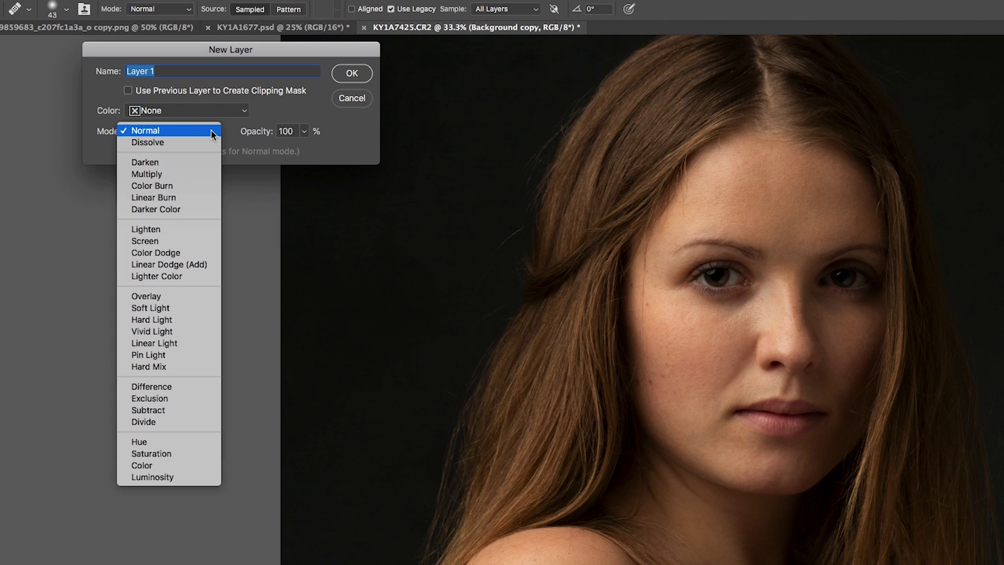
{"action": "left_click", "coordinate": [179, 313]}
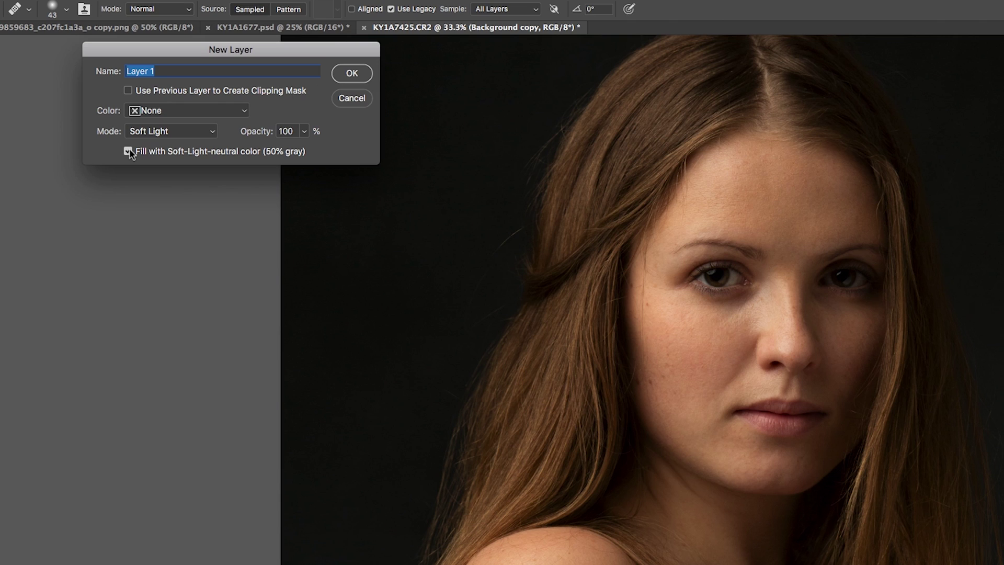
{"action": "left_click", "coordinate": [352, 74]}
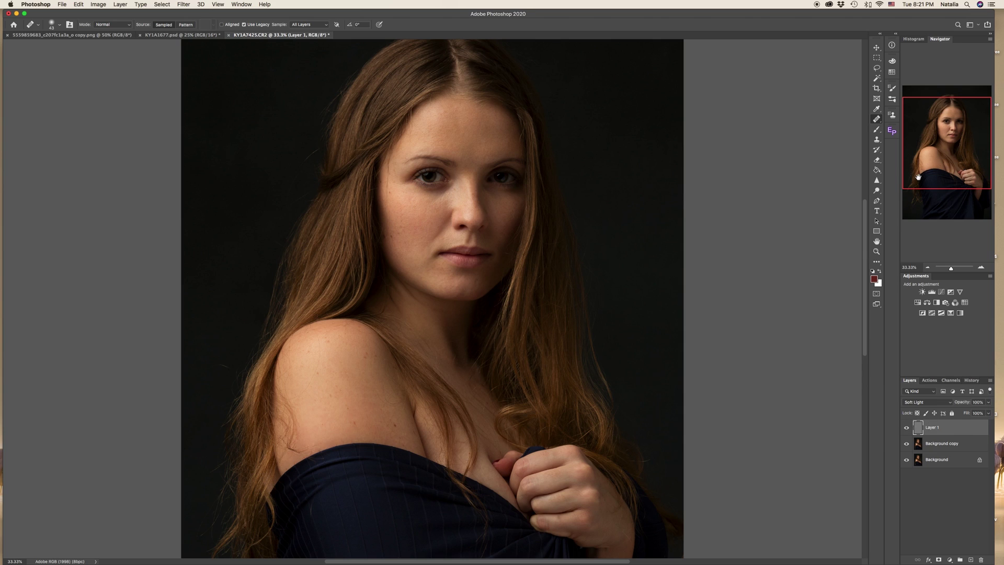
Step: Dodge the highlights beside the nose and on the lit cheek on the gray layer with a slightly enlarged brush
{"action": "left_click_drag", "start_coordinate": [876, 191], "coordinate": [896, 192]}
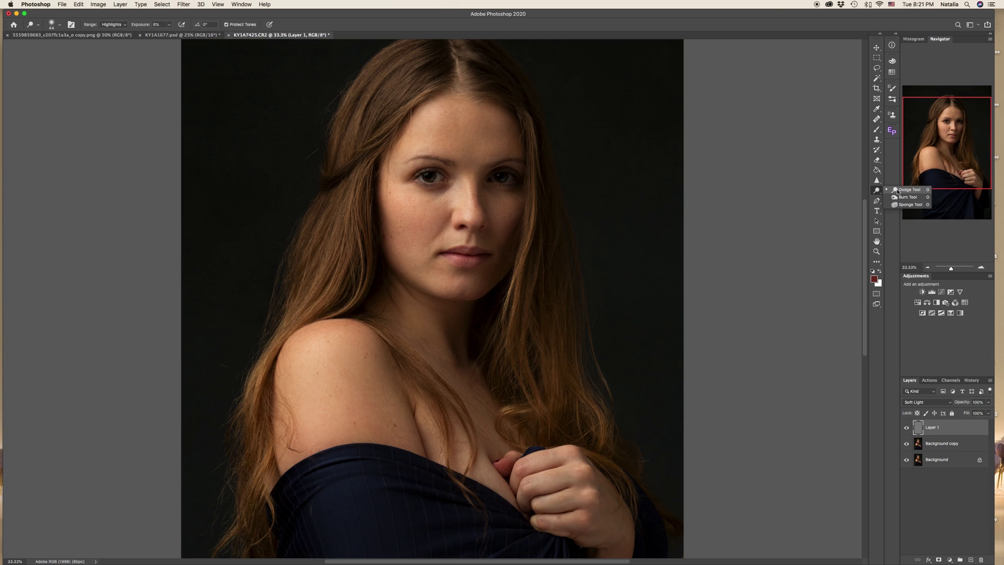
{"action": "left_click", "coordinate": [897, 191]}
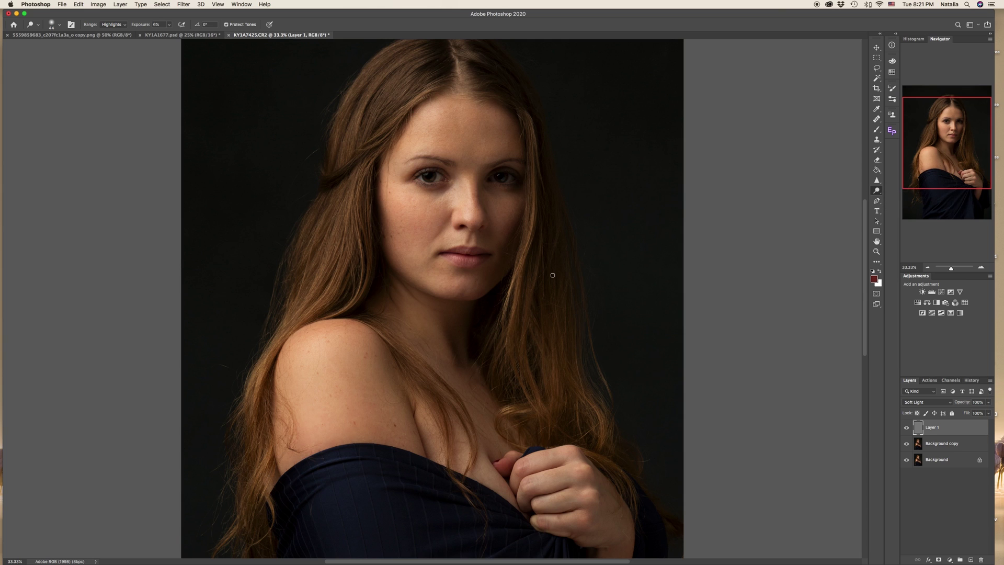
{"action": "key", "text": "super+plus"}
{"action": "key", "text": "super+plus"}
{"action": "key", "text": "bracketright"}
{"action": "key", "text": "bracketright"}
{"action": "left_click_drag", "start_coordinate": [485, 208], "coordinate": [466, 212]}
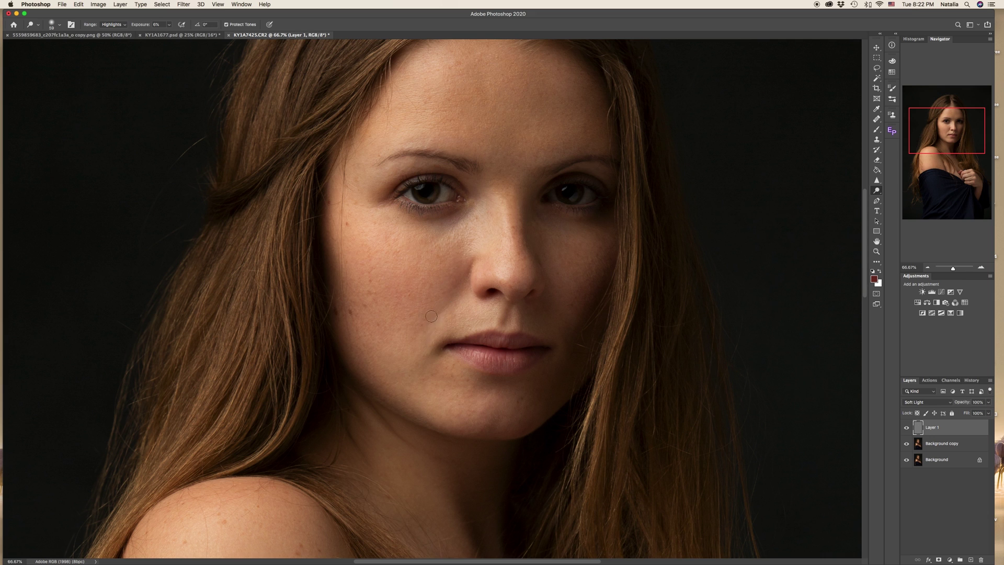
{"action": "key", "text": "super+minus"}
{"action": "key", "text": "super+minus"}
{"action": "key", "text": "super+plus"}
{"action": "key", "text": "super+plus"}
{"action": "mouse_move", "coordinate": [456, 274]}
{"action": "left_mouse_down"}
{"action": "mouse_move", "coordinate": [449, 331]}
{"action": "mouse_move", "coordinate": [438, 235]}
{"action": "left_mouse_up"}
Step: Add a Black & White adjustment layer above Layer 1, with Reds at -70 and Yellows at -20
{"action": "left_click", "coordinate": [936, 303]}
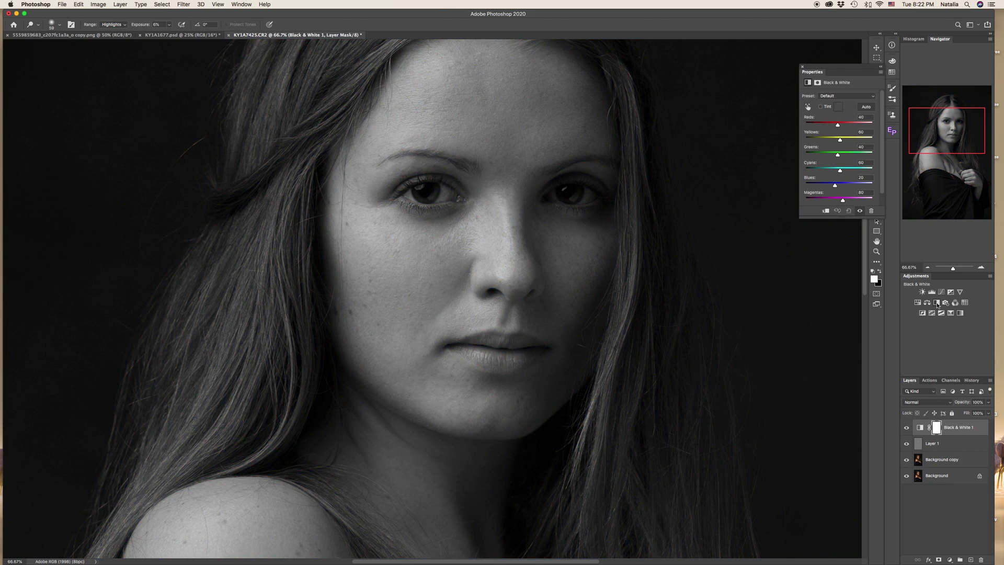
{"action": "mouse_move", "coordinate": [837, 124]}
{"action": "left_mouse_down"}
{"action": "mouse_move", "coordinate": [827, 126]}
{"action": "mouse_move", "coordinate": [839, 140]}
{"action": "mouse_move", "coordinate": [825, 141]}
{"action": "mouse_move", "coordinate": [822, 124]}
{"action": "mouse_move", "coordinate": [829, 140]}
{"action": "left_mouse_up"}
{"action": "key", "text": "super+0"}
{"action": "key", "text": "super+equal"}
{"action": "scroll", "coordinate": [372, 361], "scroll_direction": "up", "scroll_amount": 5}
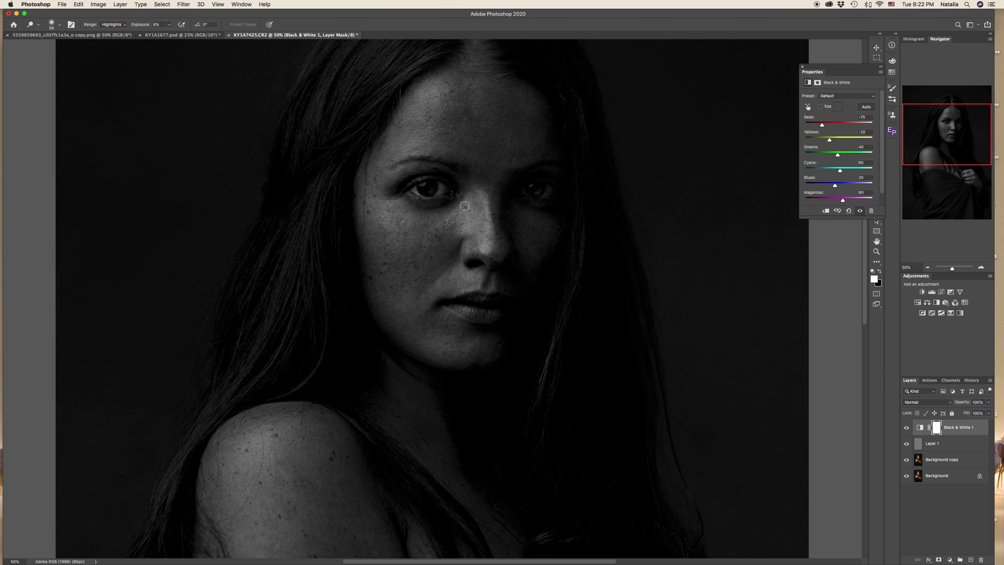
Step: Return to the Dodge tool on Layer 1 and lighten the dark patches on the forehead
{"action": "left_click", "coordinate": [420, 292]}
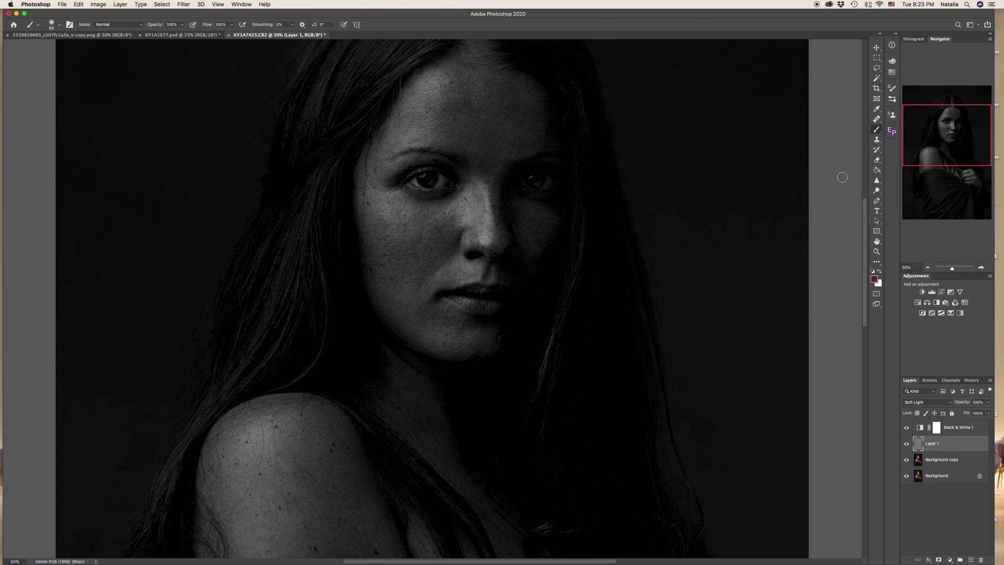
{"action": "left_click_drag", "start_coordinate": [876, 190], "coordinate": [895, 191]}
{"action": "left_click", "coordinate": [895, 190]}
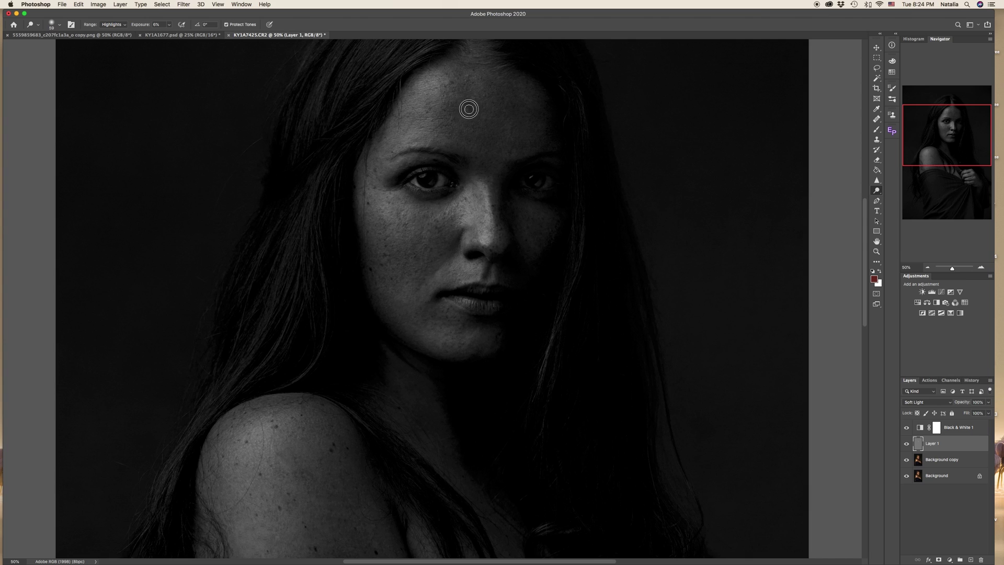
{"action": "mouse_move", "coordinate": [481, 108]}
{"action": "left_mouse_down"}
{"action": "mouse_move", "coordinate": [478, 124]}
{"action": "mouse_move", "coordinate": [531, 143]}
{"action": "left_mouse_up"}
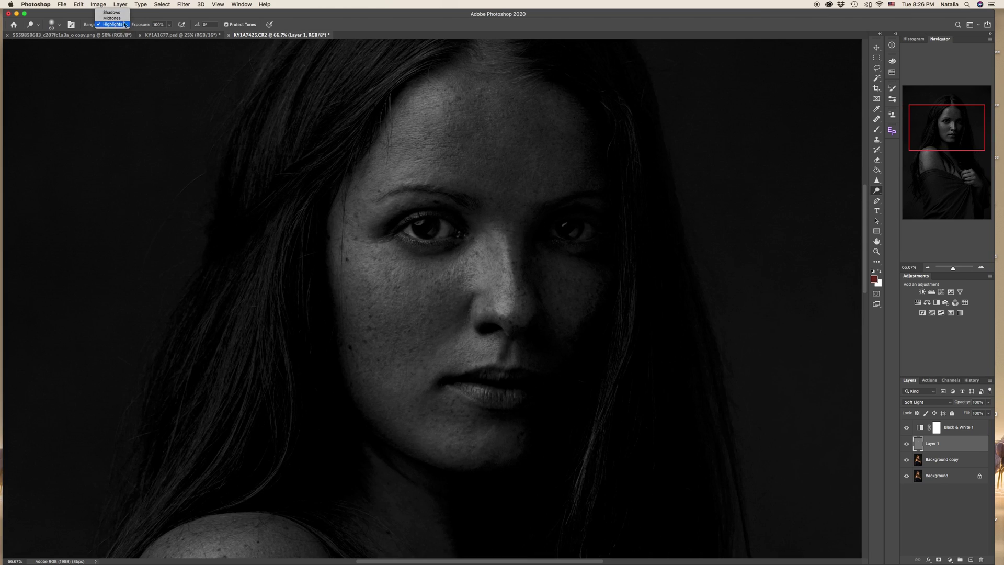
Step: Set the Dodge tool to Midtones at 10% exposure and even out the lit cheek and eye area with a smaller brush
{"action": "left_click", "coordinate": [169, 25]}
{"action": "left_click_drag", "start_coordinate": [138, 35], "coordinate": [137, 35]}
{"action": "right_click", "coordinate": [413, 273]}
{"action": "left_click_drag", "start_coordinate": [469, 287], "coordinate": [462, 287]}
{"action": "left_click", "coordinate": [387, 280]}
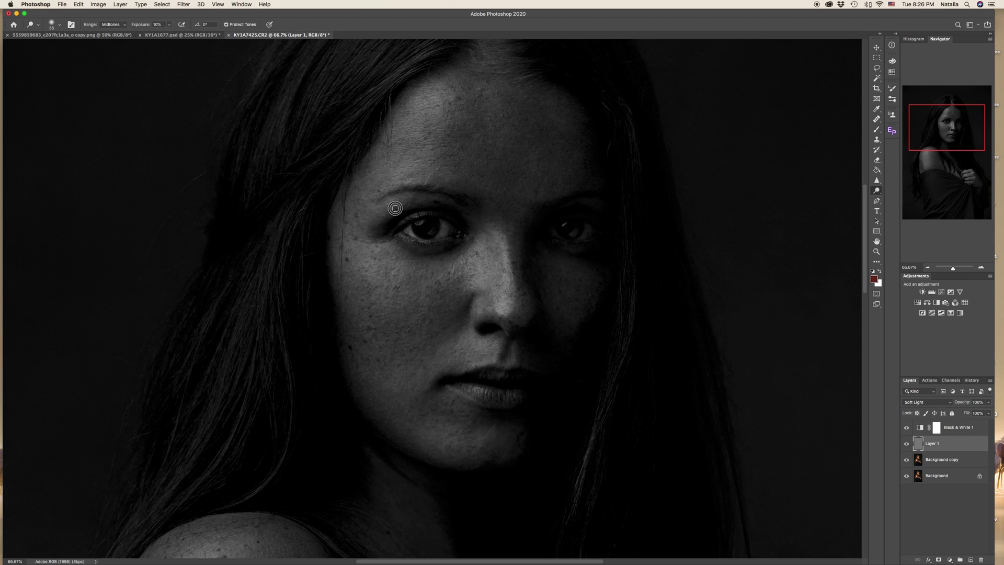
Step: Enlarge the Dodge brush and lighten the uneven dark patches on the lower face
{"action": "scroll", "coordinate": [505, 161], "scroll_direction": "down", "scroll_amount": 3}
{"action": "right_click", "coordinate": [542, 352]}
{"action": "left_click", "coordinate": [439, 292]}
{"action": "right_click", "coordinate": [568, 297]}
{"action": "left_click_drag", "start_coordinate": [619, 287], "coordinate": [625, 287]}
{"action": "left_click", "coordinate": [436, 356]}
Step: Dodge the darker patches on the bare shoulder and enlarge the brush for the wider skin area
{"action": "scroll", "coordinate": [412, 351], "scroll_direction": "down", "scroll_amount": 5}
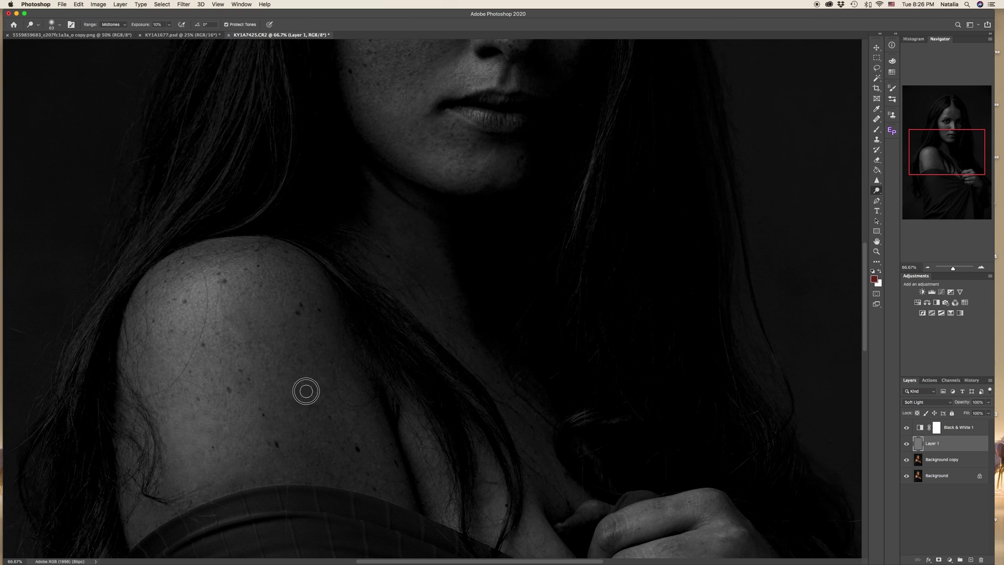
{"action": "right_click", "coordinate": [382, 360]}
{"action": "left_click_drag", "start_coordinate": [440, 286], "coordinate": [447, 286]}
{"action": "key", "text": "Return"}
Step: Reduce the Dodge brush slightly and lighten the fingers and the back of the hand
{"action": "key", "text": "super+minus"}
{"action": "right_click", "coordinate": [696, 388]}
{"action": "left_click_drag", "start_coordinate": [760, 287], "coordinate": [754, 286]}
{"action": "key", "text": "Return"}
{"action": "left_click", "coordinate": [644, 458]}
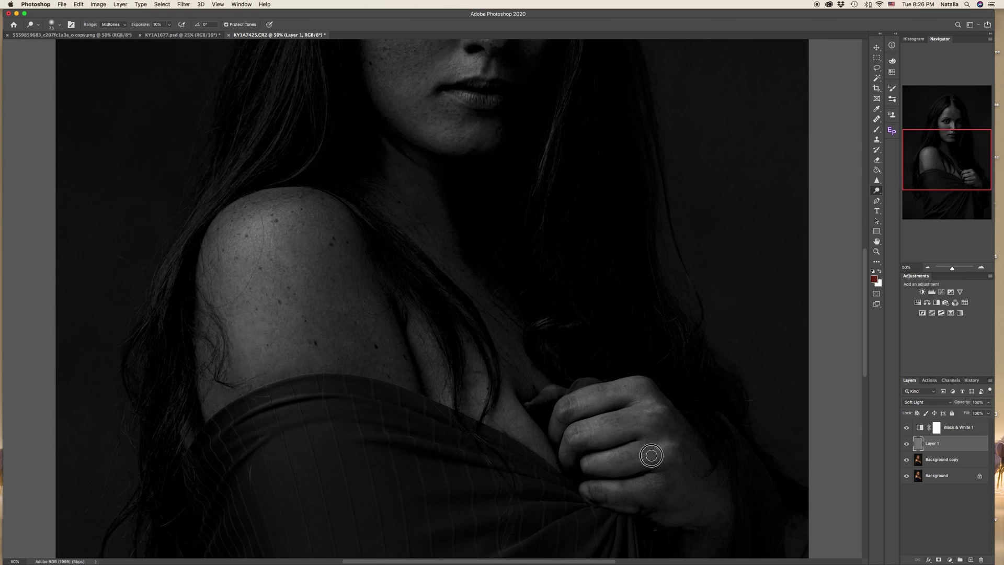
{"action": "left_click", "coordinate": [672, 487]}
Step: Enlarge the Dodge brush for broad brightening of the face and forehead
{"action": "key", "text": "super+minus"}
{"action": "key", "text": "super+minus"}
{"action": "key", "text": "super+plus"}
{"action": "scroll", "coordinate": [721, 476], "scroll_direction": "up", "scroll_amount": 1}
{"action": "right_click", "coordinate": [541, 164]}
{"action": "left_click_drag", "start_coordinate": [601, 182], "coordinate": [609, 182]}
{"action": "key", "text": "Return"}
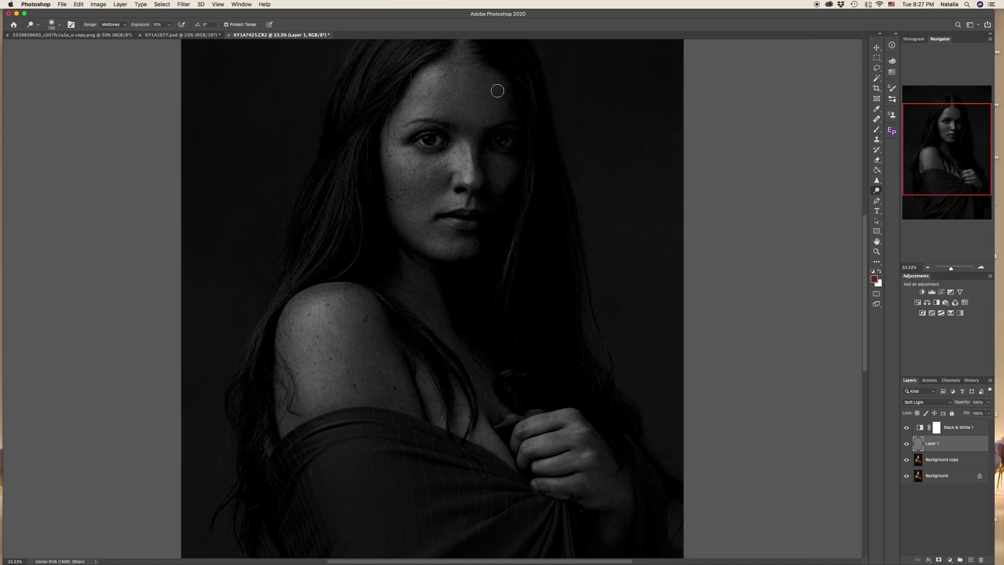
Step: Delete the Black & White adjustment layer and compare the portrait with Layer 1 hidden and shown
{"action": "key", "text": "super+minus"}
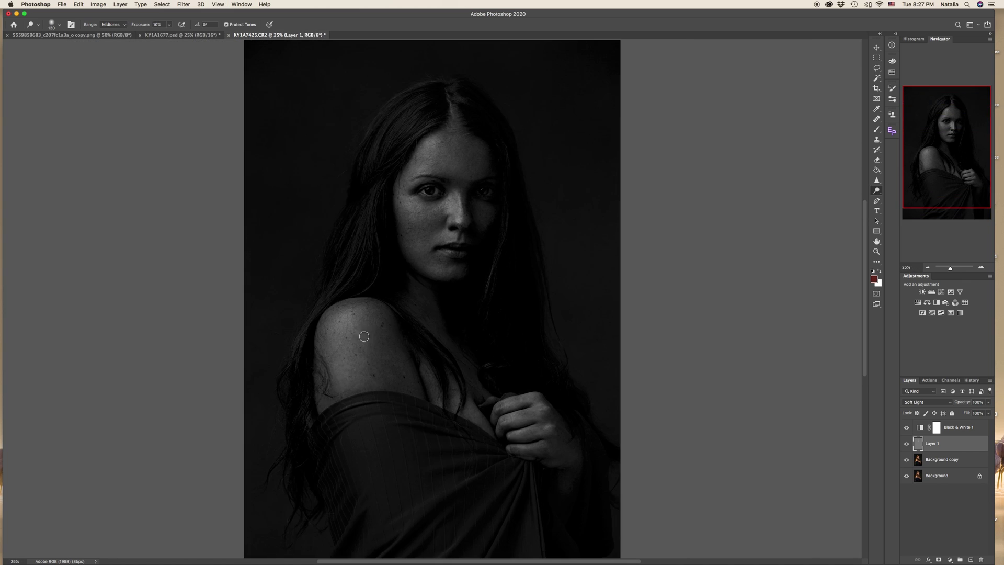
{"action": "left_click", "coordinate": [905, 428]}
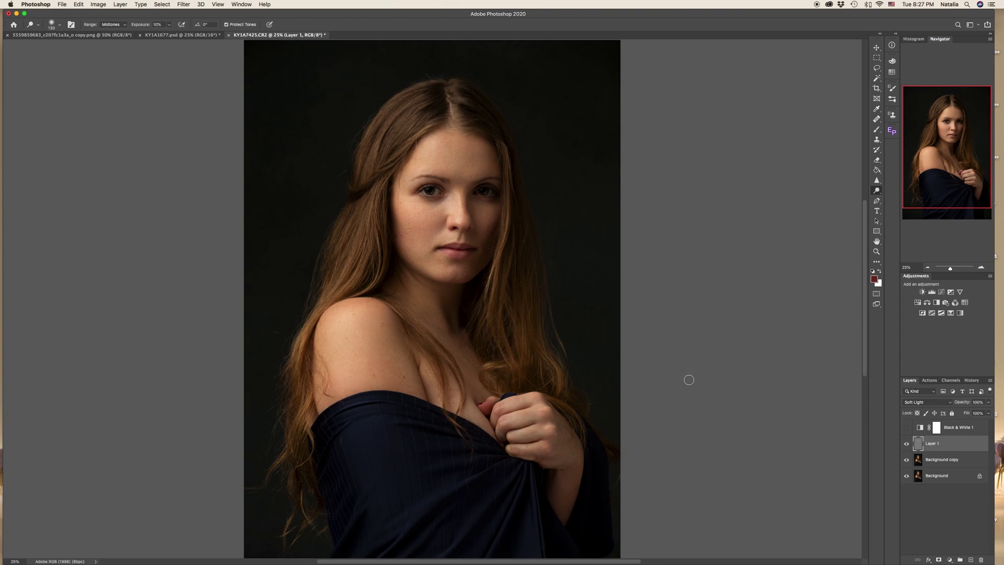
{"action": "left_click_drag", "start_coordinate": [958, 421], "coordinate": [986, 558]}
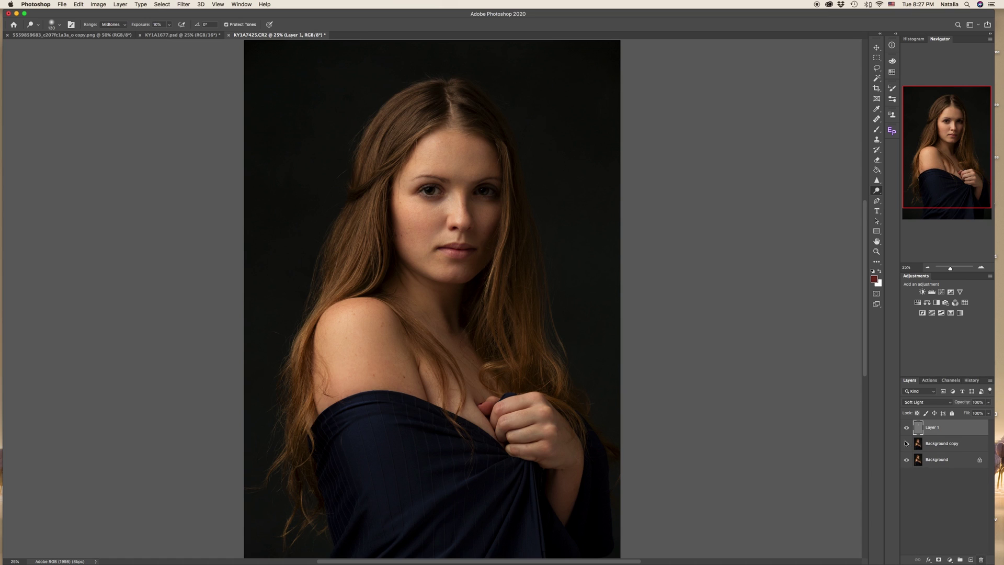
{"action": "left_click", "coordinate": [907, 427]}
{"action": "left_click", "coordinate": [907, 428]}
Step: Reduce the Dodge brush and brighten the skin between the eyebrows and along the bridge of the nose
{"action": "key", "text": "super+equal"}
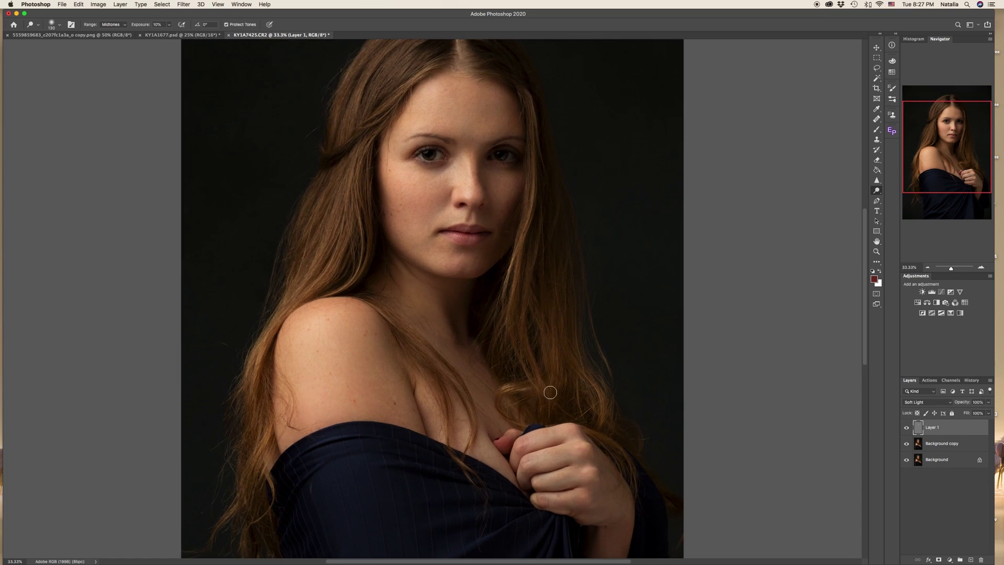
{"action": "scroll", "coordinate": [540, 348], "scroll_direction": "up", "scroll_amount": 1}
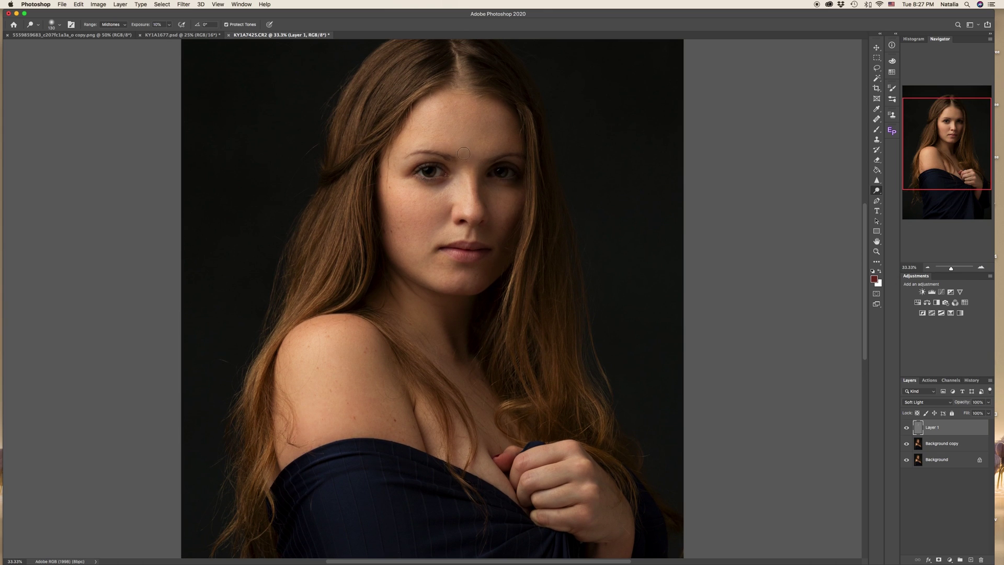
{"action": "right_click", "coordinate": [553, 173]}
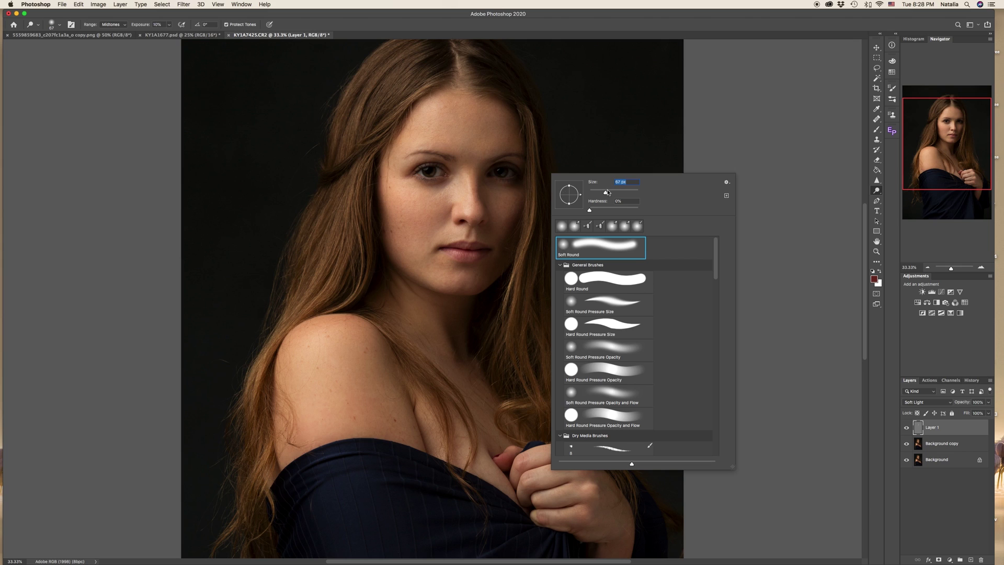
{"action": "left_click", "coordinate": [461, 156]}
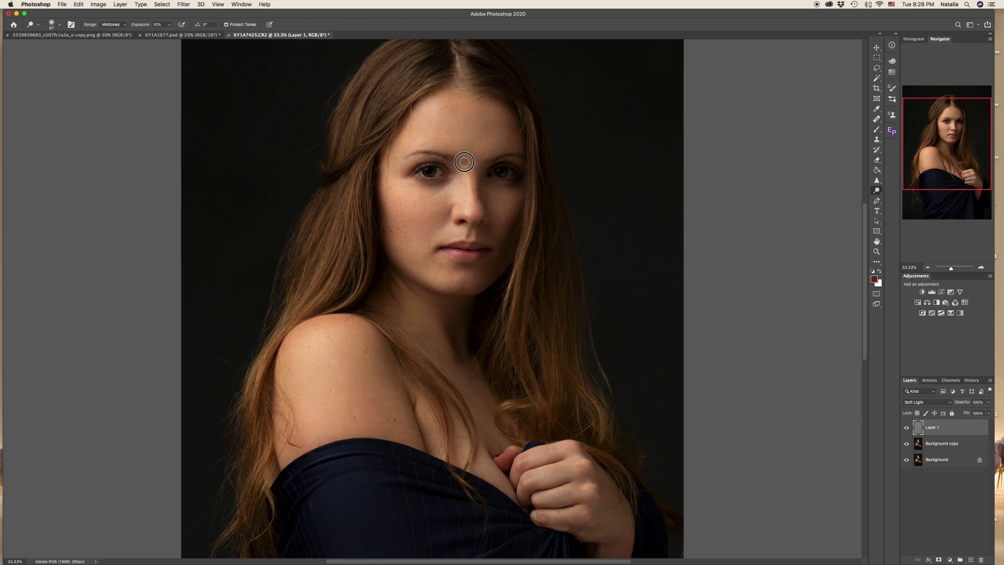
{"action": "mouse_move", "coordinate": [482, 162]}
{"action": "left_mouse_down"}
{"action": "mouse_move", "coordinate": [462, 153]}
{"action": "mouse_move", "coordinate": [479, 160]}
{"action": "mouse_move", "coordinate": [460, 158]}
{"action": "mouse_move", "coordinate": [474, 171]}
{"action": "left_mouse_up"}
{"action": "mouse_move", "coordinate": [467, 149]}
{"action": "left_mouse_down"}
{"action": "mouse_move", "coordinate": [475, 157]}
{"action": "mouse_move", "coordinate": [463, 160]}
{"action": "left_mouse_up"}
{"action": "scroll", "coordinate": [601, 256], "scroll_direction": "up", "scroll_amount": 3}
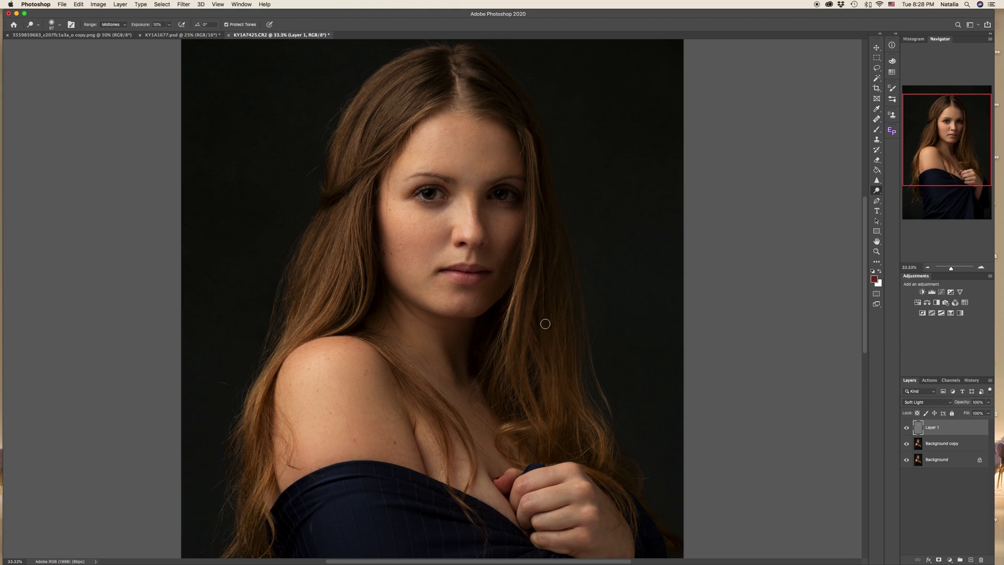
Step: Shrink the Dodge brush further and lighten small areas on the shadowed cheek
{"action": "key", "text": "super+equal"}
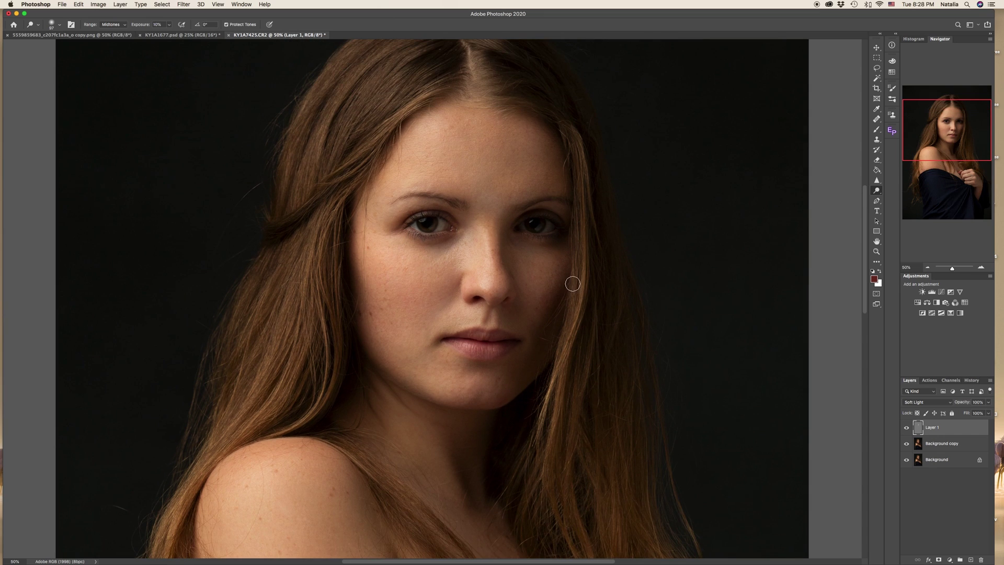
{"action": "right_click", "coordinate": [572, 283]}
{"action": "left_click", "coordinate": [620, 286]}
{"action": "key", "text": "Return"}
{"action": "scroll", "coordinate": [546, 264], "scroll_direction": "down", "scroll_amount": 1}
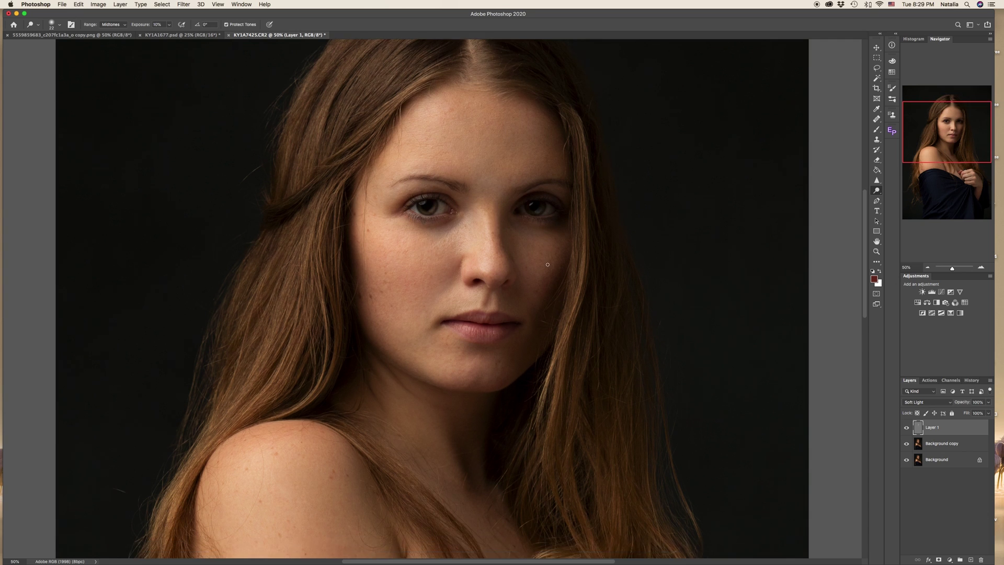
Step: Resize the Dodge brush to touch up the shadowed skin beside the mouth
{"action": "key", "text": "super+minus"}
{"action": "key", "text": "super+minus"}
{"action": "right_click", "coordinate": [529, 272]}
{"action": "left_click", "coordinate": [583, 278]}
{"action": "key", "text": "Return"}
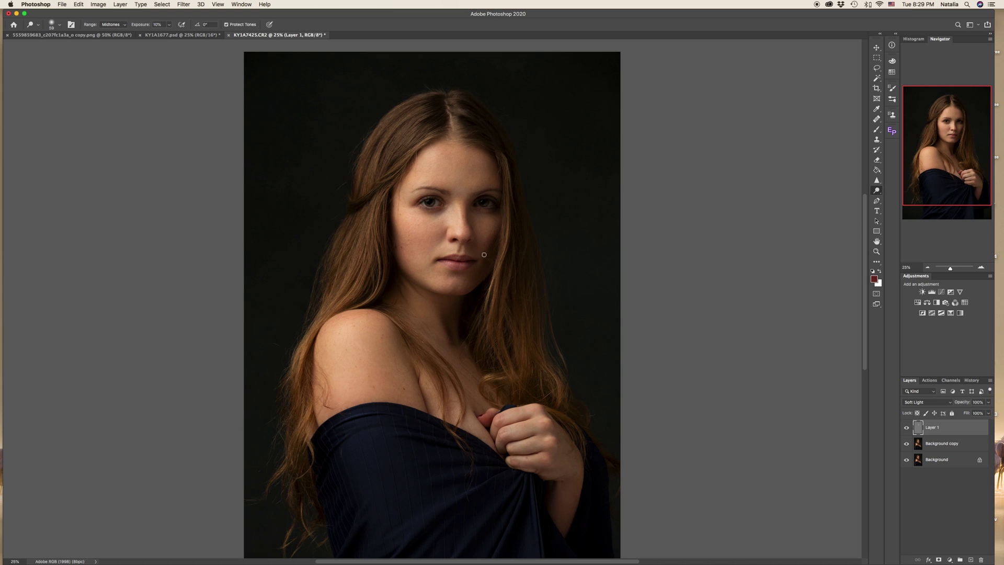
{"action": "scroll", "coordinate": [522, 281], "scroll_direction": "up", "scroll_amount": 1}
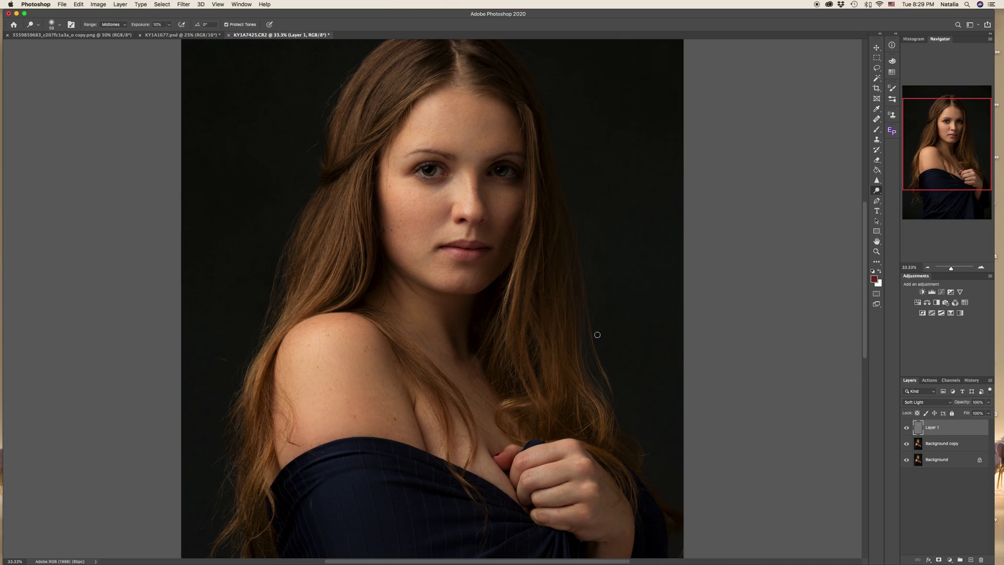
Step: Add a new layer above Layer 1, set its blend mode to Soft Light, and switch to the Brush tool
{"action": "scroll", "coordinate": [460, 185], "scroll_direction": "up", "scroll_amount": 1}
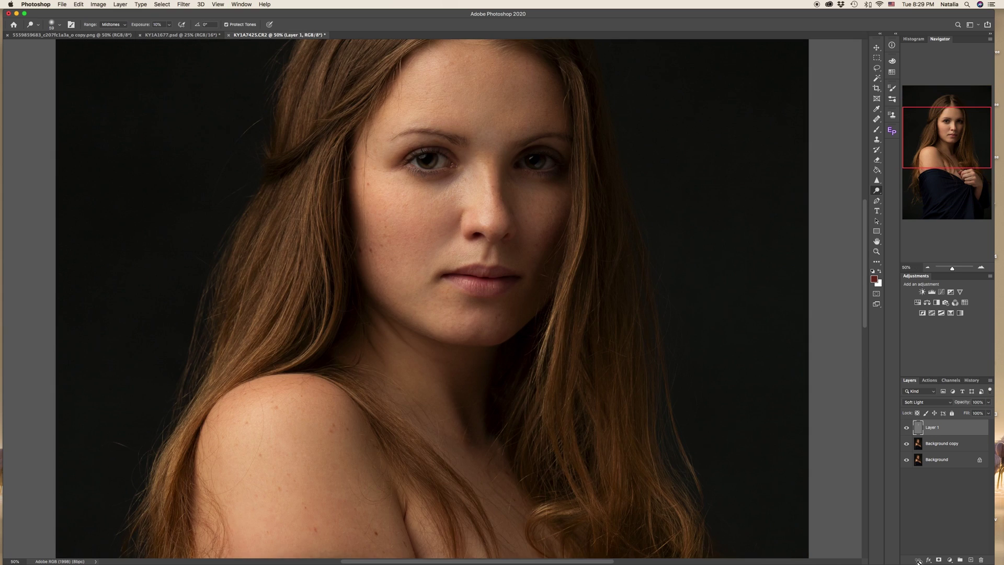
{"action": "left_click", "coordinate": [972, 559]}
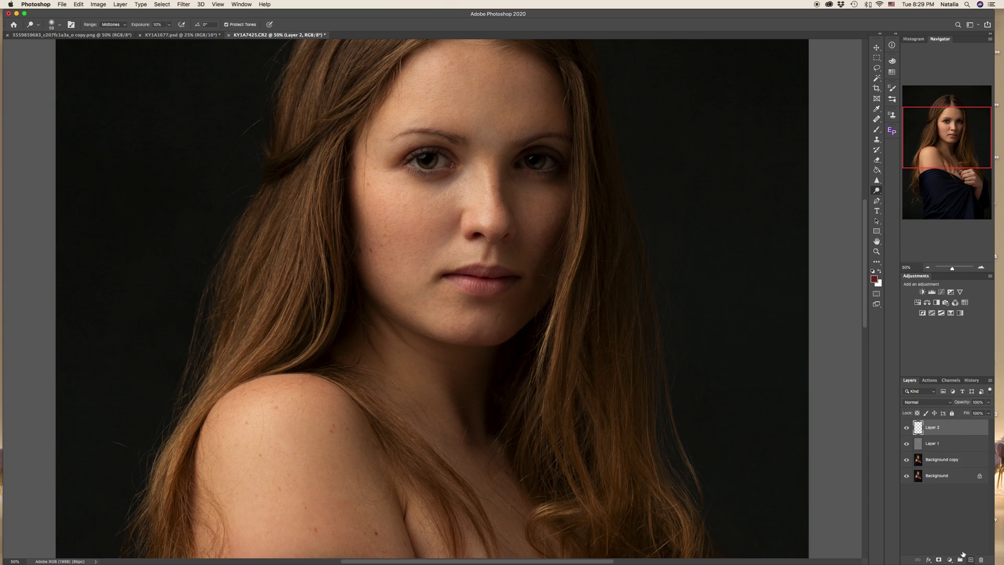
{"action": "left_click", "coordinate": [949, 404]}
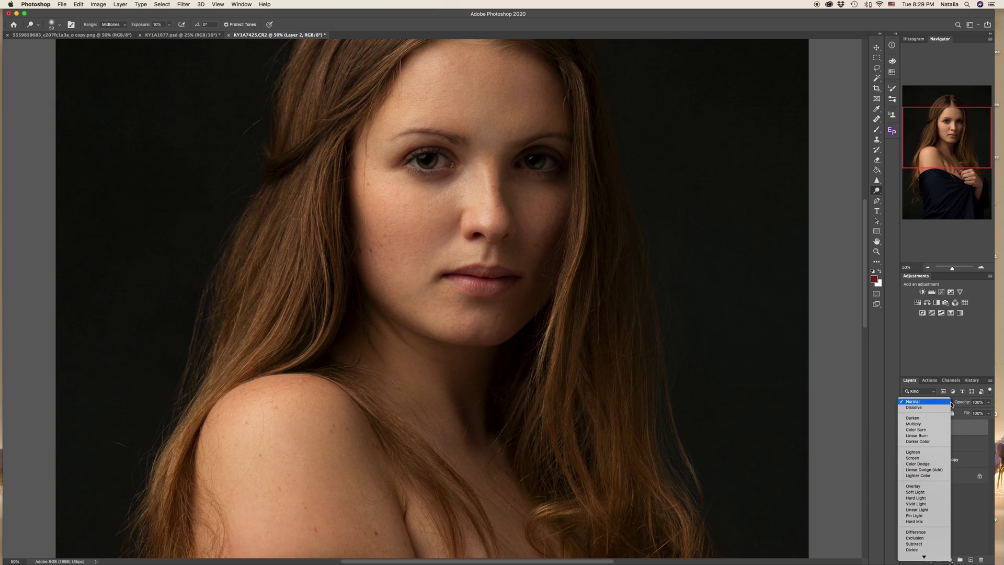
{"action": "left_click", "coordinate": [927, 490]}
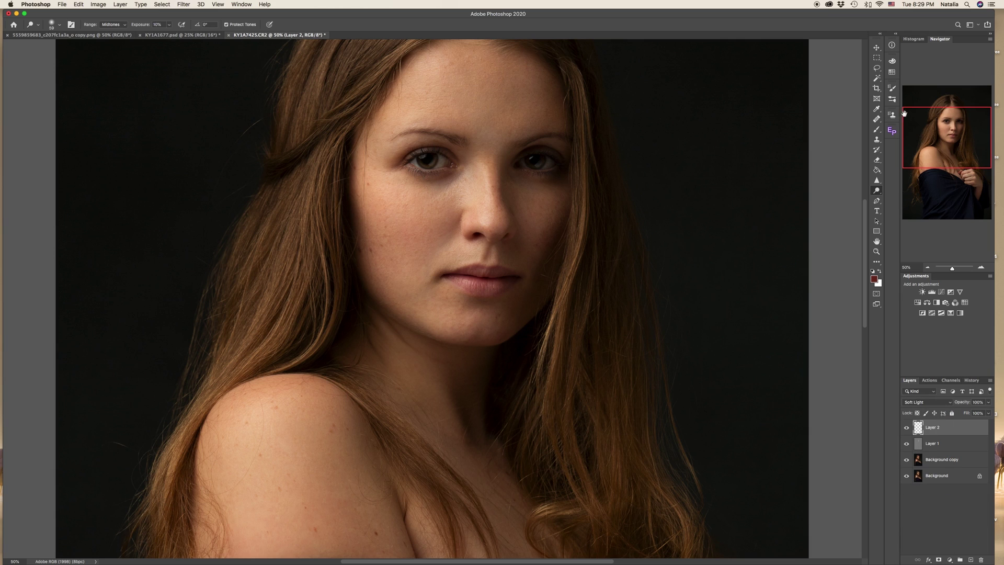
{"action": "left_click", "coordinate": [877, 130]}
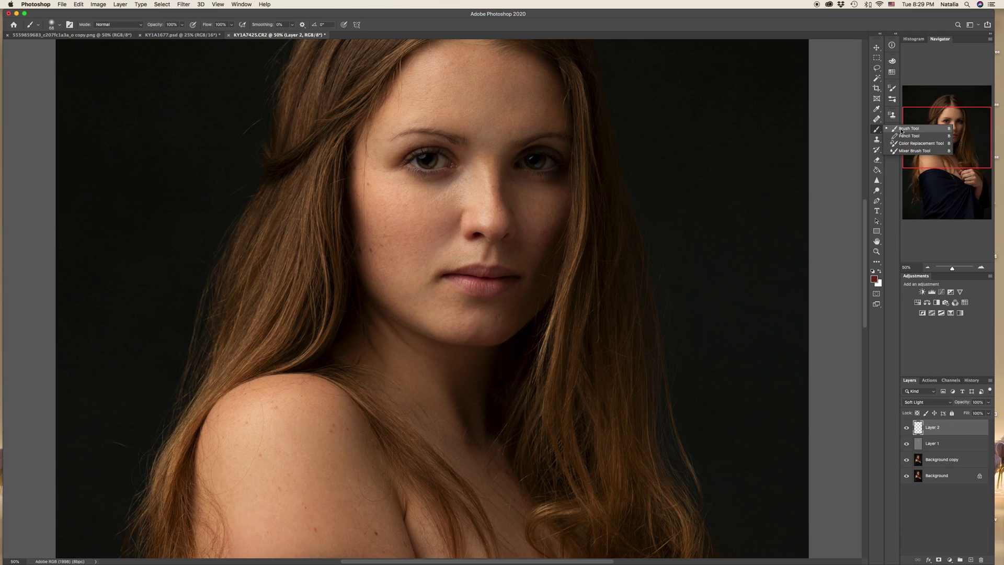
{"action": "left_click", "coordinate": [901, 130]}
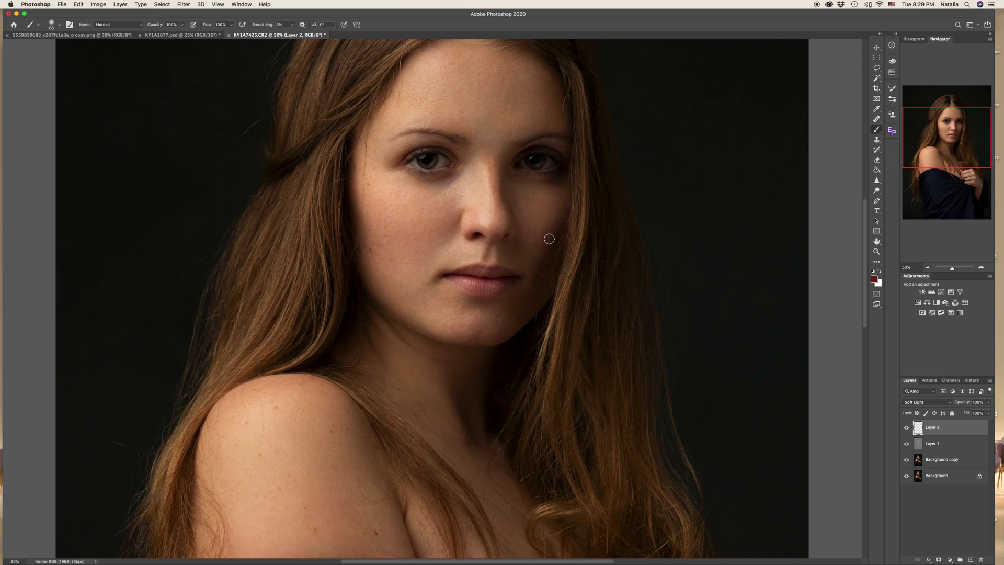
Step: Sample the forehead skin tone as the brush colour and set the soft round brush to 84 px
{"action": "key", "text": "alt"}
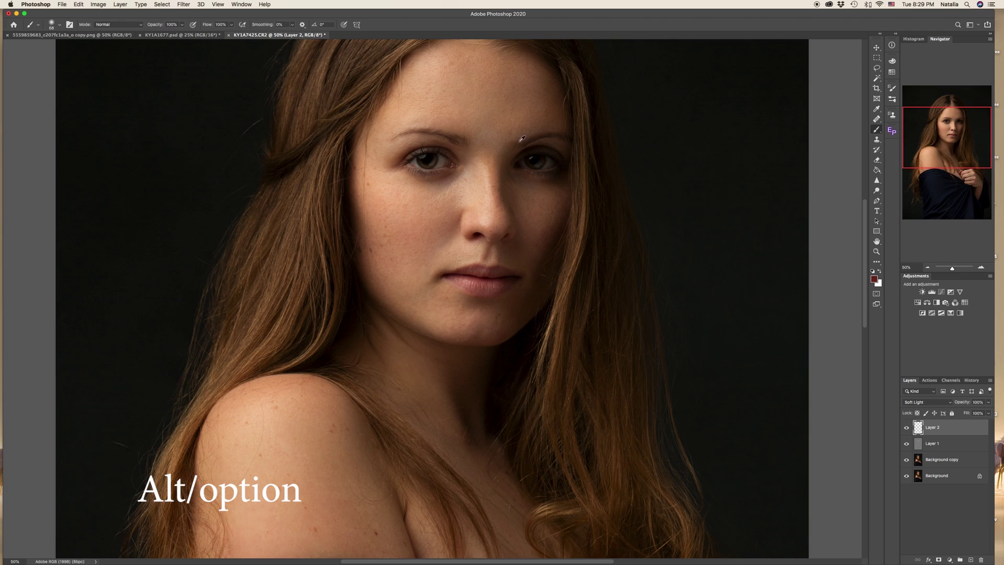
{"action": "left_click", "coordinate": [508, 122], "text": "alt"}
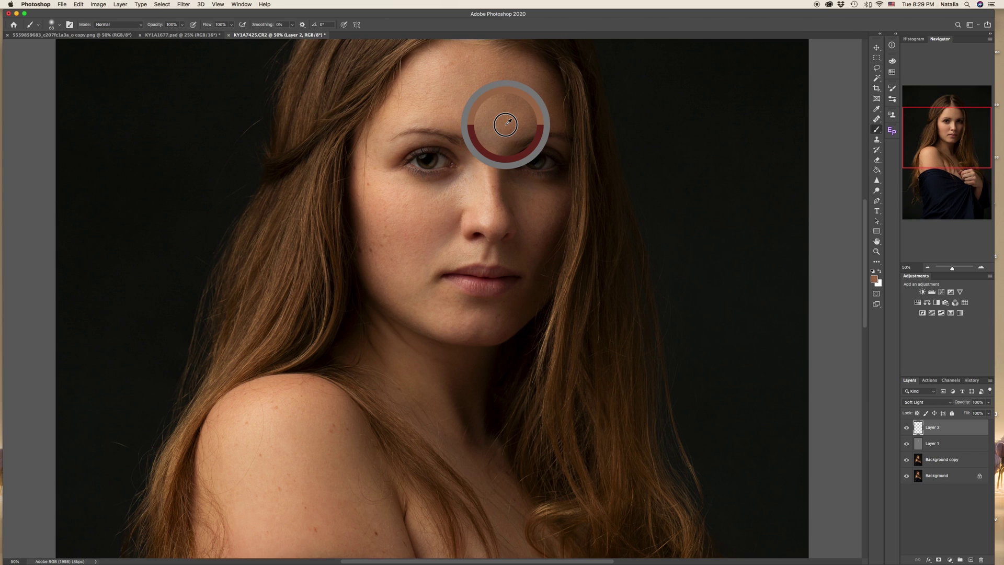
{"action": "right_click", "coordinate": [507, 124]}
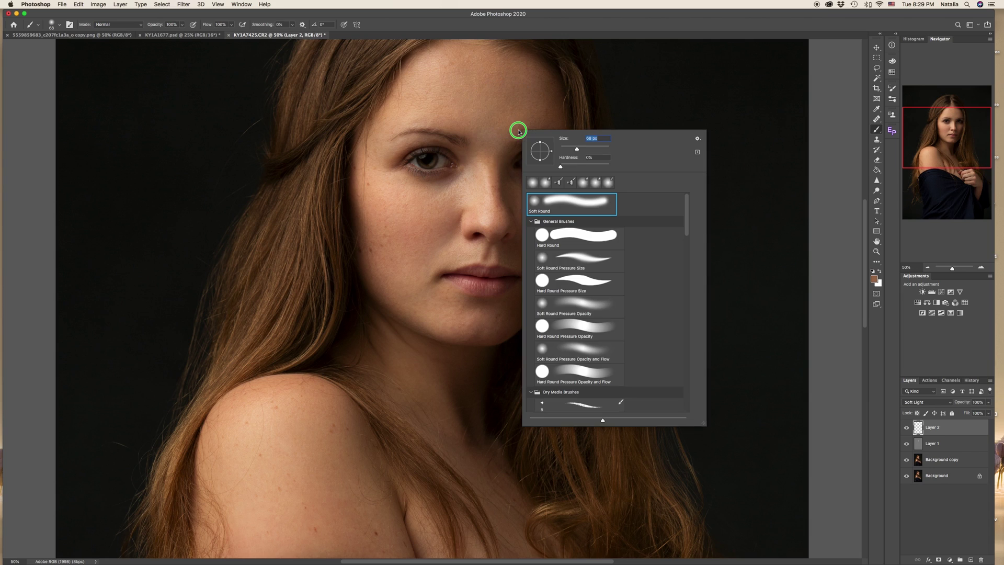
Step: Undo the full-strength test stroke, lower the brush opacity to 18%, and paint skin tone between the eyebrows
{"action": "mouse_move", "coordinate": [486, 134]}
{"action": "left_mouse_down"}
{"action": "mouse_move", "coordinate": [508, 150]}
{"action": "mouse_move", "coordinate": [483, 137]}
{"action": "left_mouse_up"}
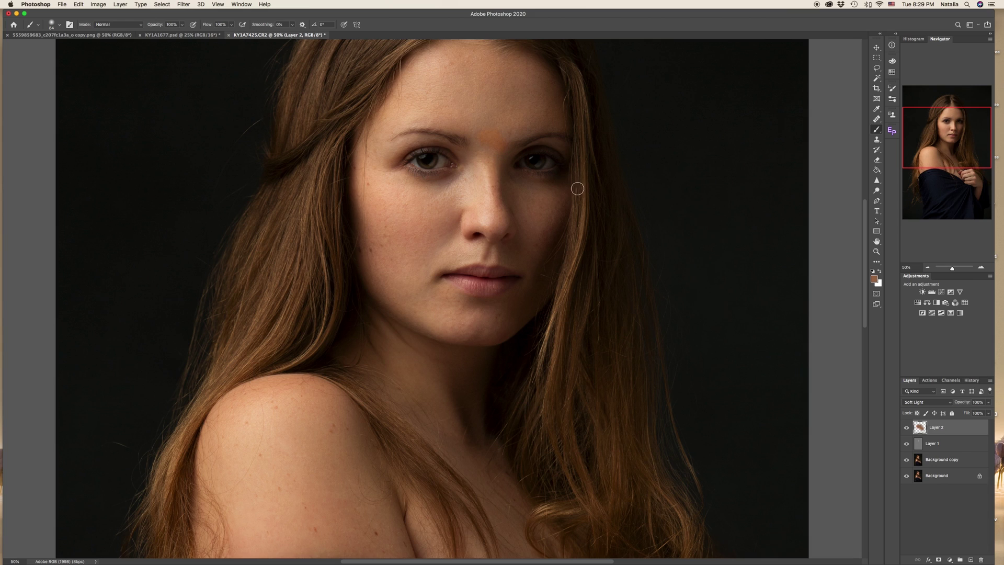
{"action": "key", "text": "super+z"}
{"action": "left_click", "coordinate": [182, 24]}
{"action": "left_click", "coordinate": [154, 35]}
{"action": "mouse_move", "coordinate": [485, 133]}
{"action": "left_mouse_down"}
{"action": "mouse_move", "coordinate": [505, 147]}
{"action": "mouse_move", "coordinate": [480, 147]}
{"action": "left_mouse_up"}
Step: Sample nearby skin tones and paint lightly under the brighter eye and down the lit cheek to even the colour
{"action": "key", "text": "super+plus"}
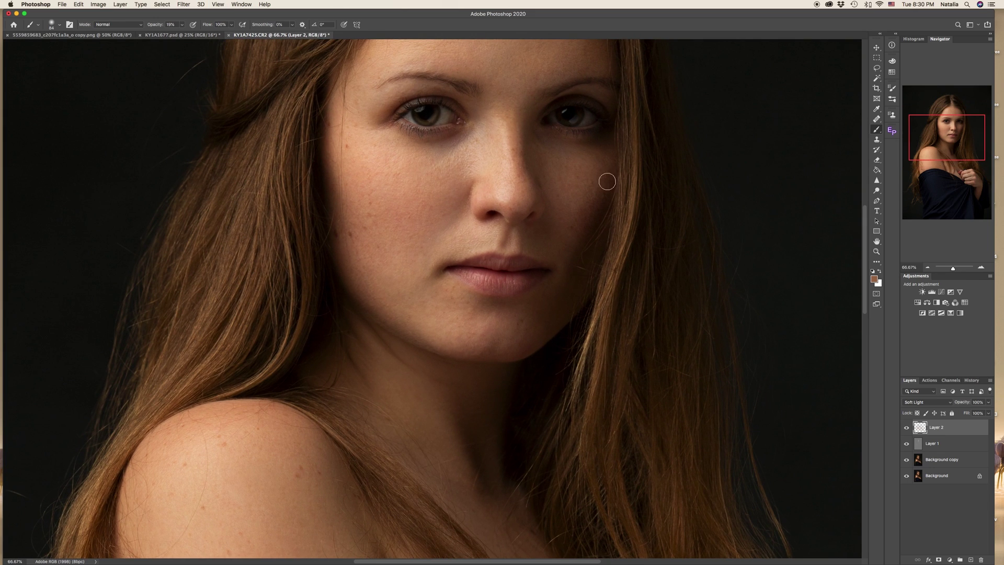
{"action": "left_click", "coordinate": [555, 148], "text": "alt"}
{"action": "left_click", "coordinate": [463, 150], "text": "alt"}
{"action": "mouse_move", "coordinate": [428, 155]}
{"action": "left_mouse_down"}
{"action": "mouse_move", "coordinate": [448, 139]}
{"action": "mouse_move", "coordinate": [462, 154]}
{"action": "left_mouse_up"}
{"action": "left_click", "coordinate": [449, 217], "text": "alt"}
{"action": "mouse_move", "coordinate": [449, 217]}
{"action": "left_mouse_down"}
{"action": "mouse_move", "coordinate": [426, 255]}
{"action": "mouse_move", "coordinate": [427, 313]}
{"action": "left_mouse_up"}
{"action": "scroll", "coordinate": [556, 290], "scroll_direction": "up", "scroll_amount": 2}
{"action": "scroll", "coordinate": [557, 290], "scroll_direction": "up", "scroll_amount": 2}
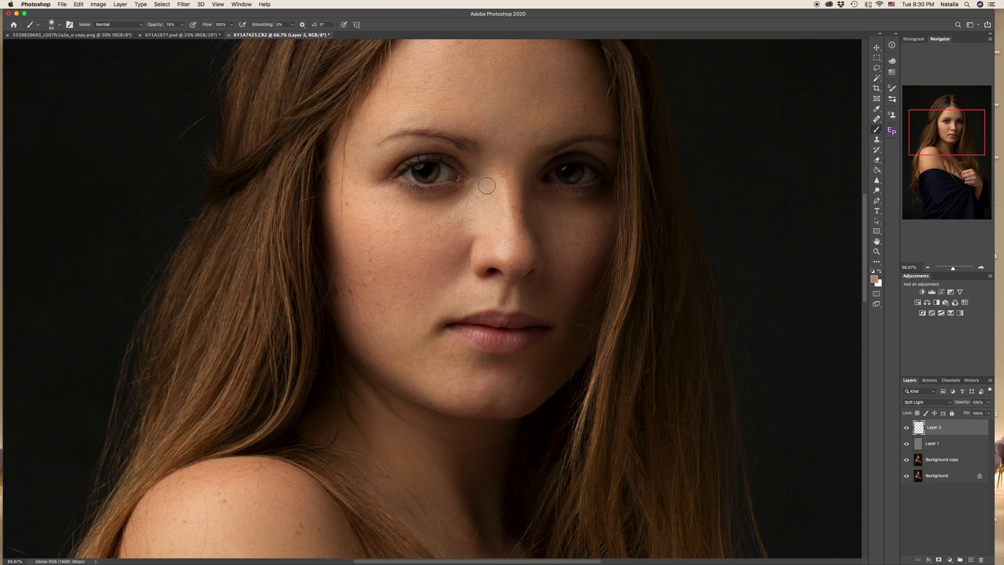
{"action": "key", "text": "super+minus"}
{"action": "key", "text": "super+minus"}
{"action": "scroll", "coordinate": [562, 158], "scroll_direction": "up", "scroll_amount": 2}
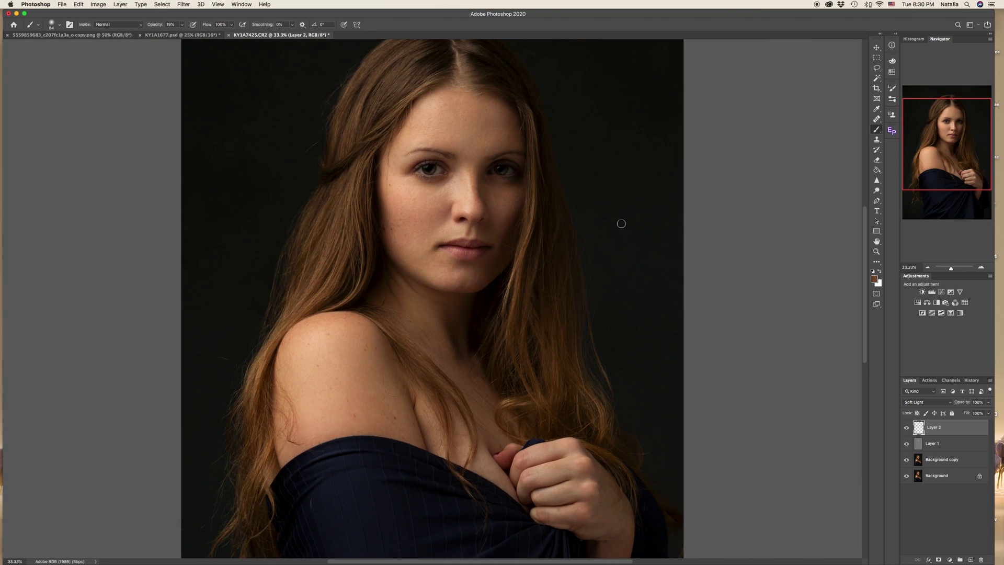
Step: Group Layer 2, Layer 1 and Background copy, and compare the portrait with the group hidden and shown
{"action": "left_click", "coordinate": [934, 443], "text": "shift"}
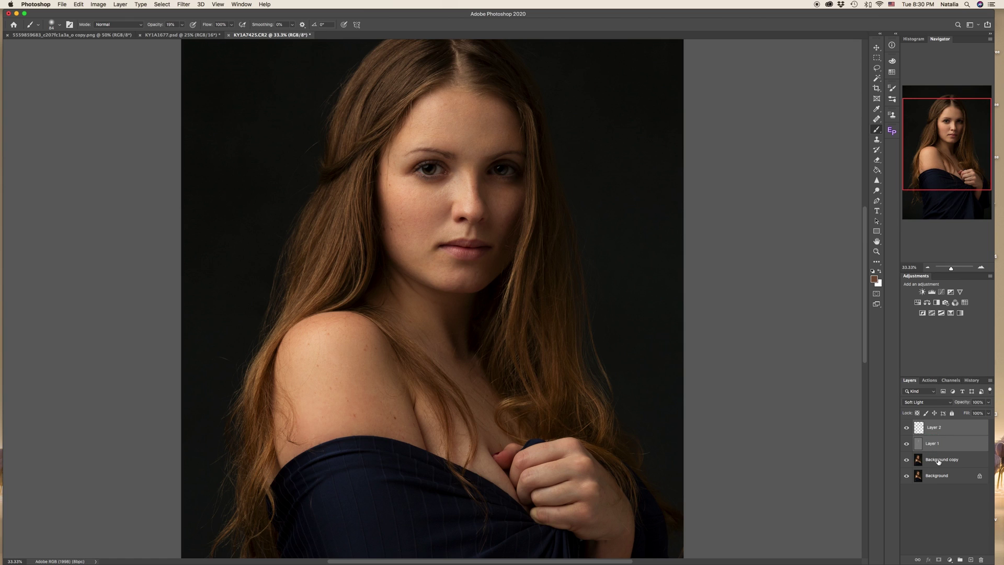
{"action": "left_click", "coordinate": [938, 460], "text": "shift"}
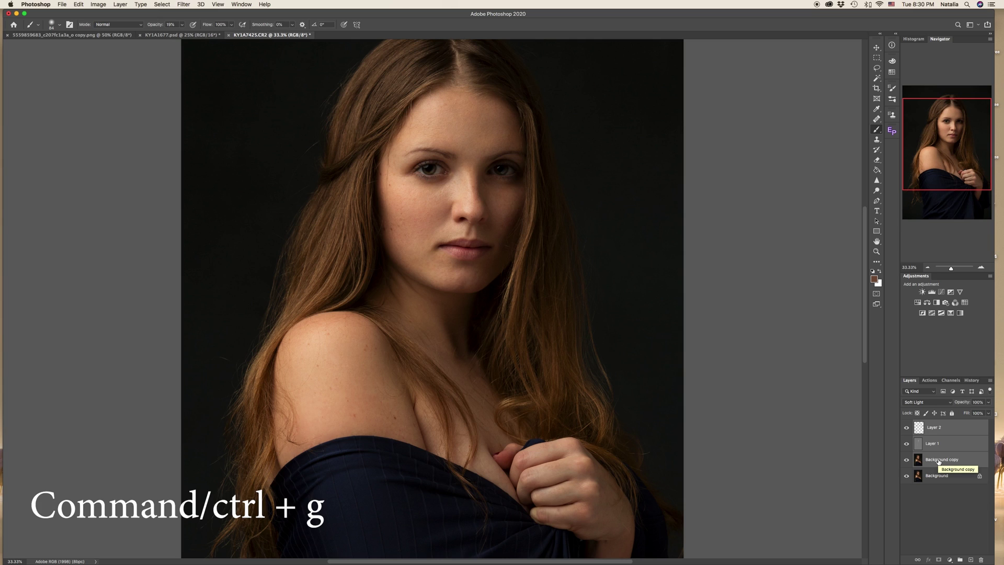
{"action": "key", "text": "cmd+g"}
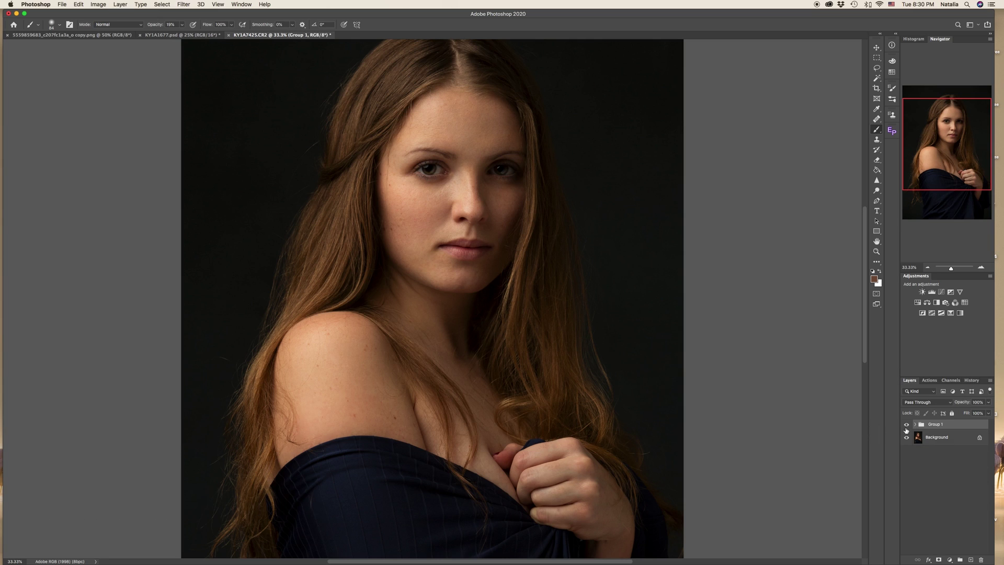
{"action": "left_click", "coordinate": [905, 425]}
{"action": "left_click", "coordinate": [906, 425]}
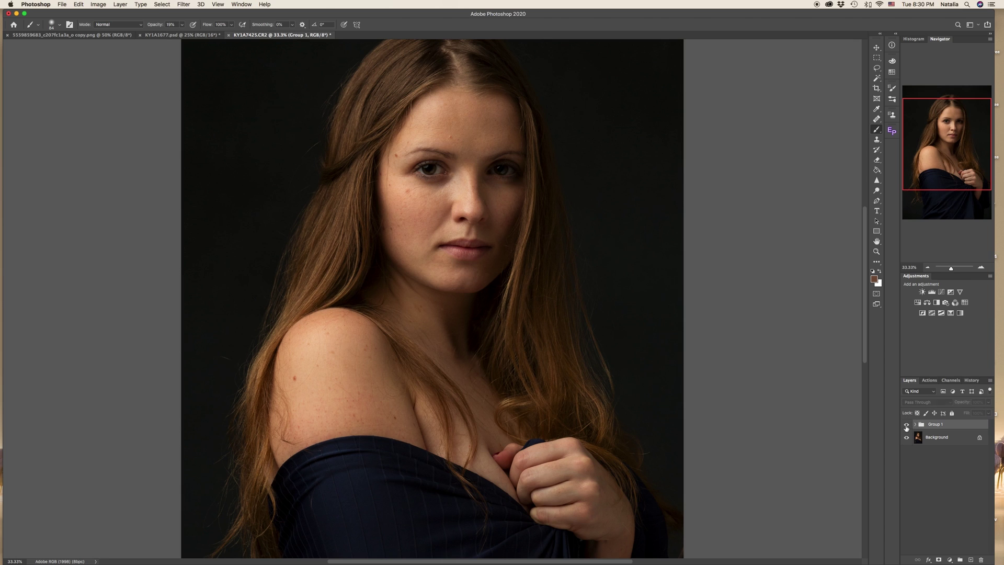
{"action": "left_click", "coordinate": [906, 425]}
{"action": "left_click", "coordinate": [906, 425]}
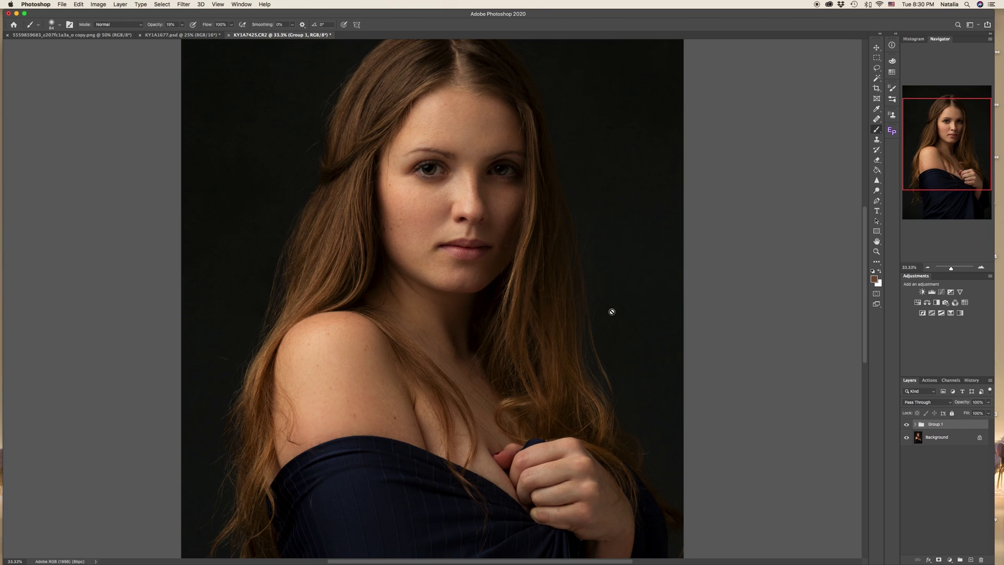
Step: Expand Group 1 and add a new layer above Layer 2 for painting the eyebrows
{"action": "key", "text": "super+equal"}
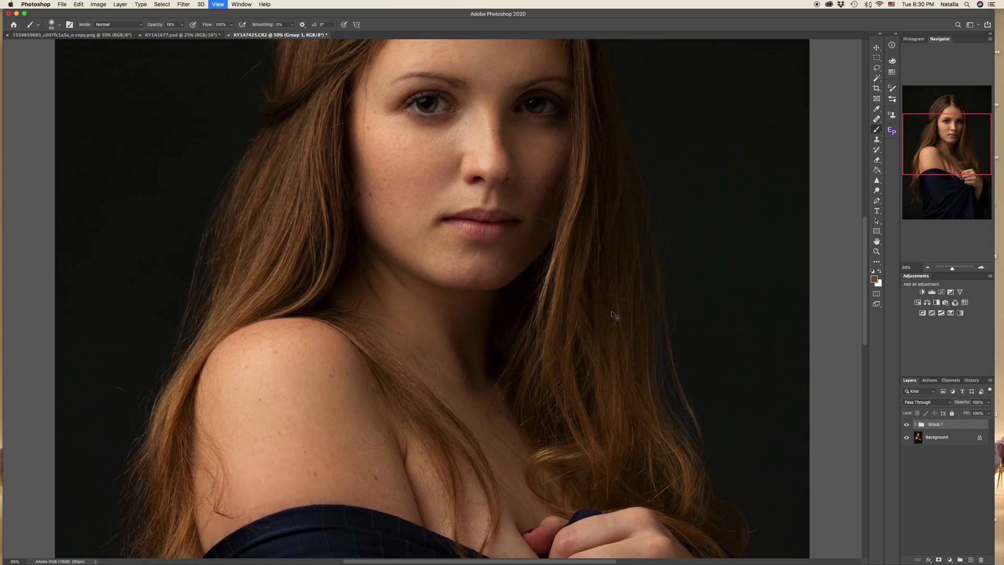
{"action": "key", "text": "super+equal"}
{"action": "scroll", "coordinate": [570, 276], "scroll_direction": "up", "scroll_amount": 5}
{"action": "scroll", "coordinate": [560, 271], "scroll_direction": "up", "scroll_amount": 3}
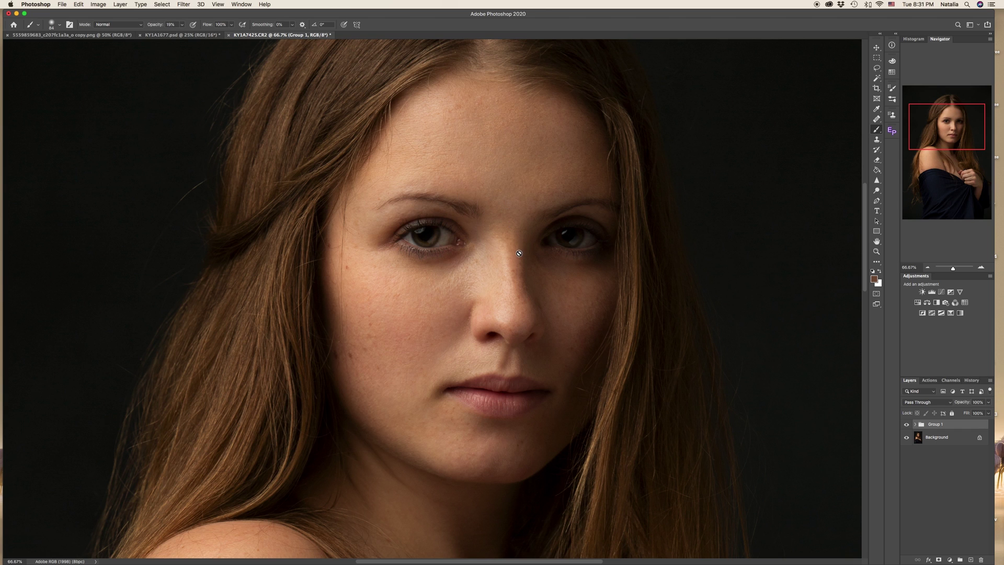
{"action": "key", "text": "super+equal"}
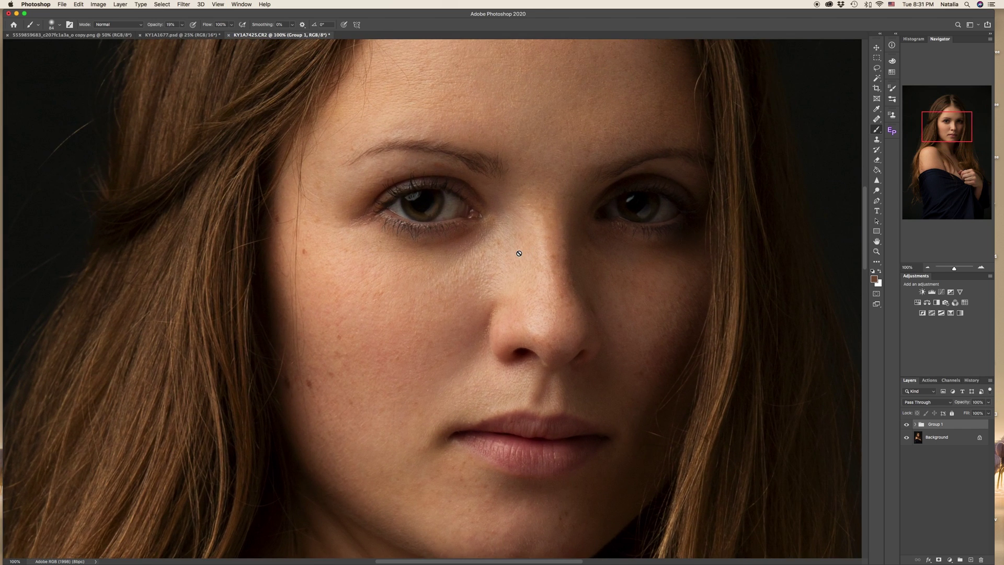
{"action": "left_click", "coordinate": [915, 424]}
{"action": "left_click", "coordinate": [938, 437]}
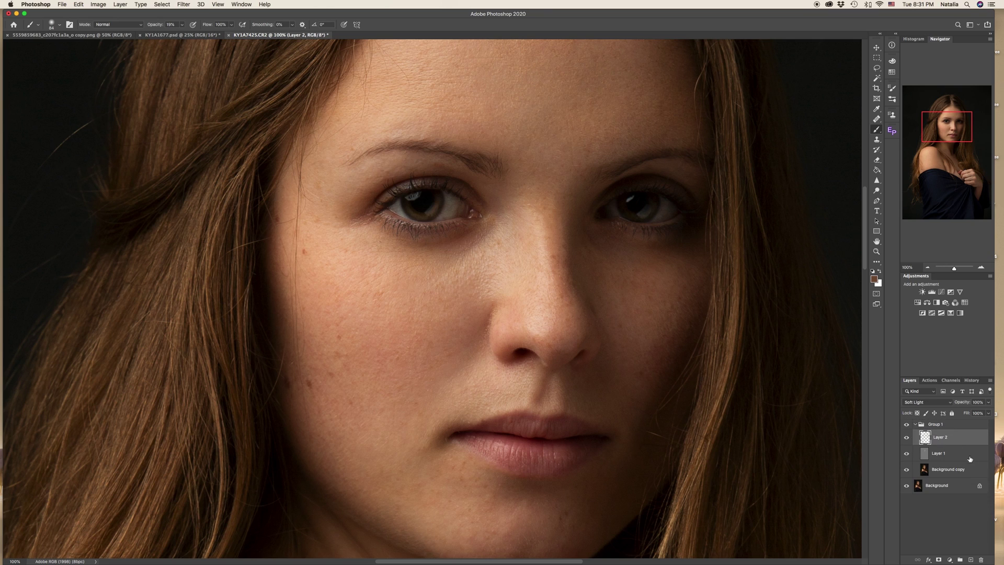
{"action": "left_click", "coordinate": [969, 560]}
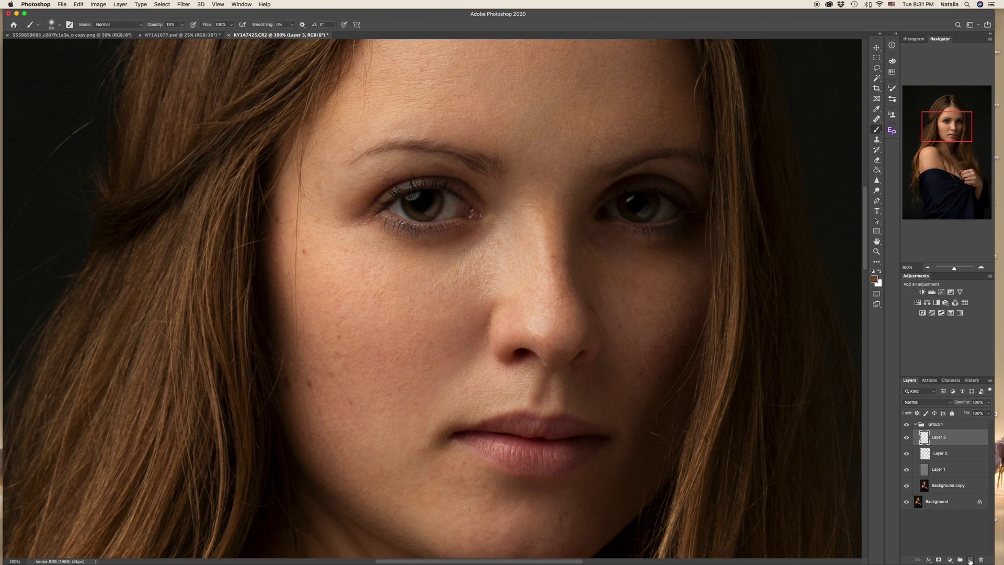
Step: Set up the soft round Brush at 1 px with 0% hardness and 100% opacity
{"action": "right_click", "coordinate": [877, 129]}
{"action": "left_click", "coordinate": [896, 129]}
{"action": "right_click", "coordinate": [531, 182]}
{"action": "left_click", "coordinate": [571, 201]}
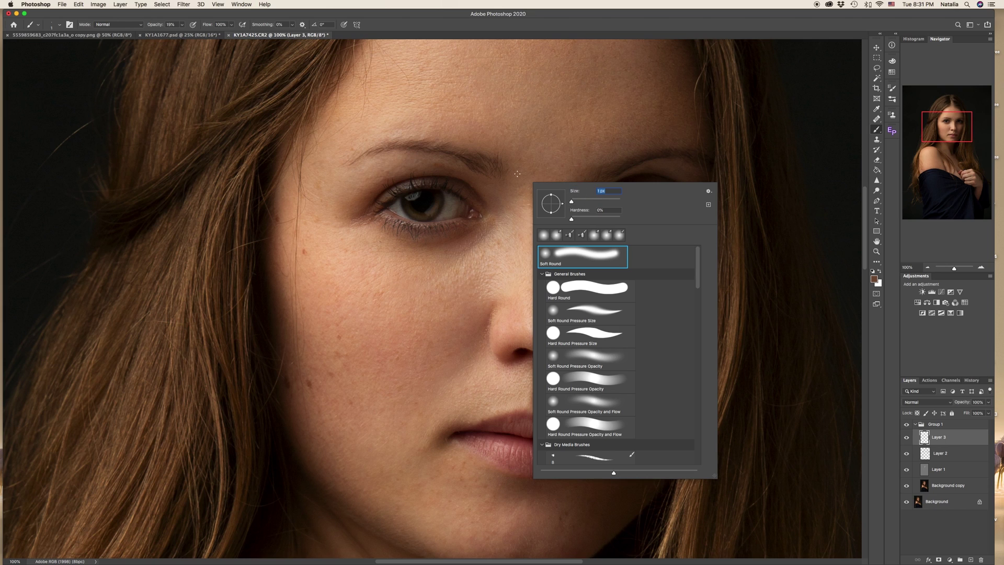
{"action": "left_click", "coordinate": [571, 219]}
{"action": "left_click", "coordinate": [342, 18]}
{"action": "left_click", "coordinate": [184, 27]}
{"action": "left_click_drag", "start_coordinate": [183, 34], "coordinate": [233, 21]}
{"action": "left_click", "coordinate": [237, 14]}
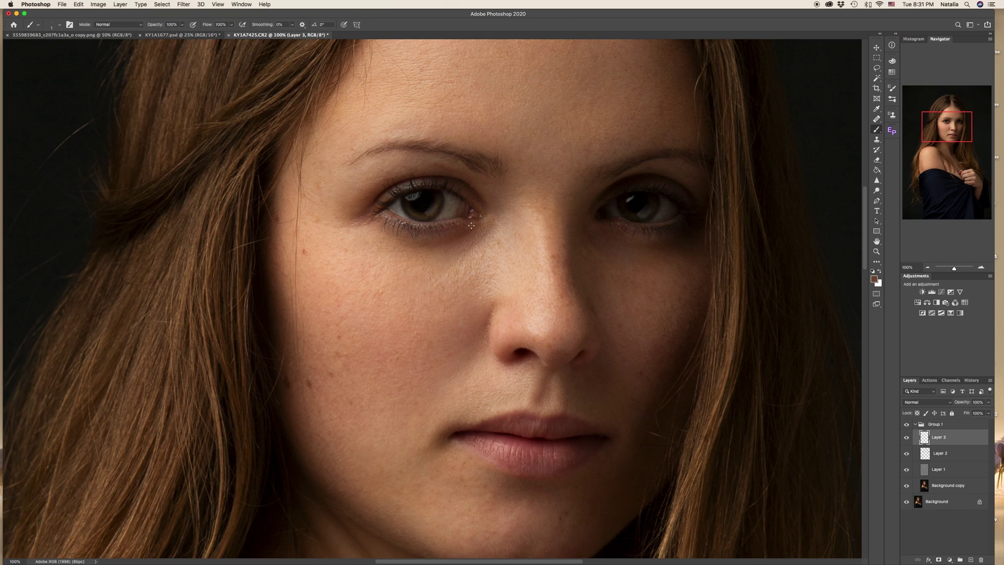
Step: Sample the dark eyebrow colour and draw a first fine hair stroke in the eyebrow on the lit side
{"action": "left_click", "coordinate": [464, 159], "text": "alt"}
{"action": "left_click_drag", "start_coordinate": [471, 153], "coordinate": [465, 150]}
{"action": "scroll", "coordinate": [502, 170], "scroll_direction": "up", "scroll_amount": 5}
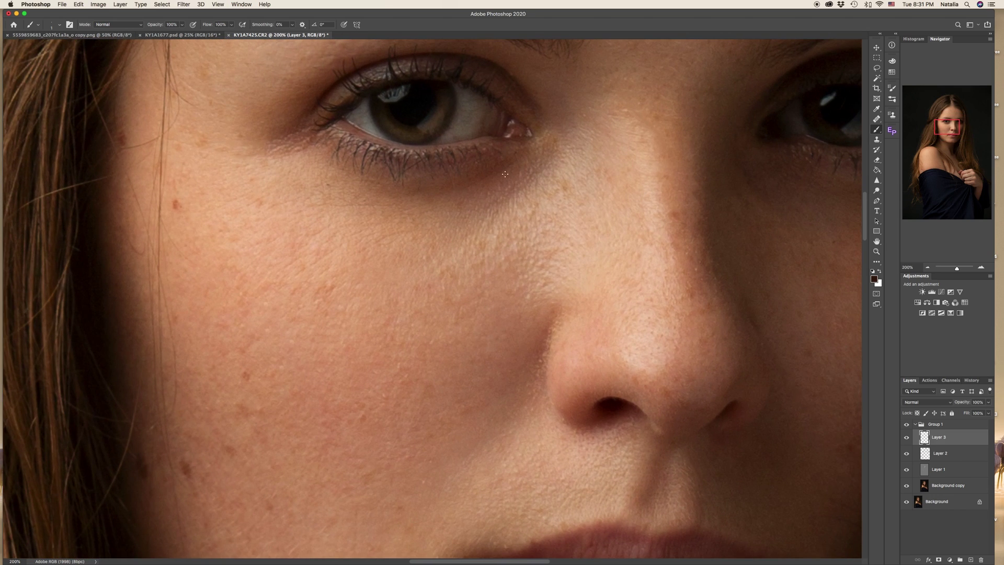
{"action": "scroll", "coordinate": [507, 174], "scroll_direction": "up", "scroll_amount": 3}
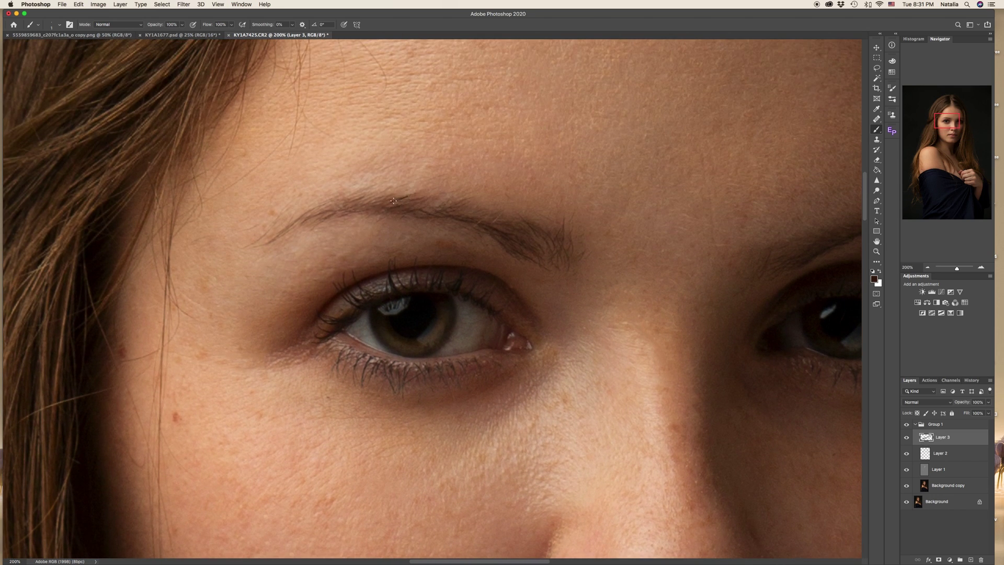
Step: Draw fine hair strokes along the arch and tail of the lit eyebrow and fill in the shadowed eyebrow
{"action": "right_click", "coordinate": [415, 199]}
{"action": "left_click", "coordinate": [395, 204], "text": "alt"}
{"action": "mouse_move", "coordinate": [360, 205]}
{"action": "left_mouse_down"}
{"action": "mouse_move", "coordinate": [347, 208]}
{"action": "mouse_move", "coordinate": [380, 205]}
{"action": "mouse_move", "coordinate": [330, 208]}
{"action": "mouse_move", "coordinate": [295, 225]}
{"action": "left_mouse_up"}
{"action": "left_click", "coordinate": [327, 206], "text": "alt"}
{"action": "left_click", "coordinate": [301, 223], "text": "alt"}
{"action": "left_click", "coordinate": [435, 203], "text": "alt"}
{"action": "left_click_drag", "start_coordinate": [484, 215], "coordinate": [464, 214]}
{"action": "left_click_drag", "start_coordinate": [552, 558], "coordinate": [601, 559]}
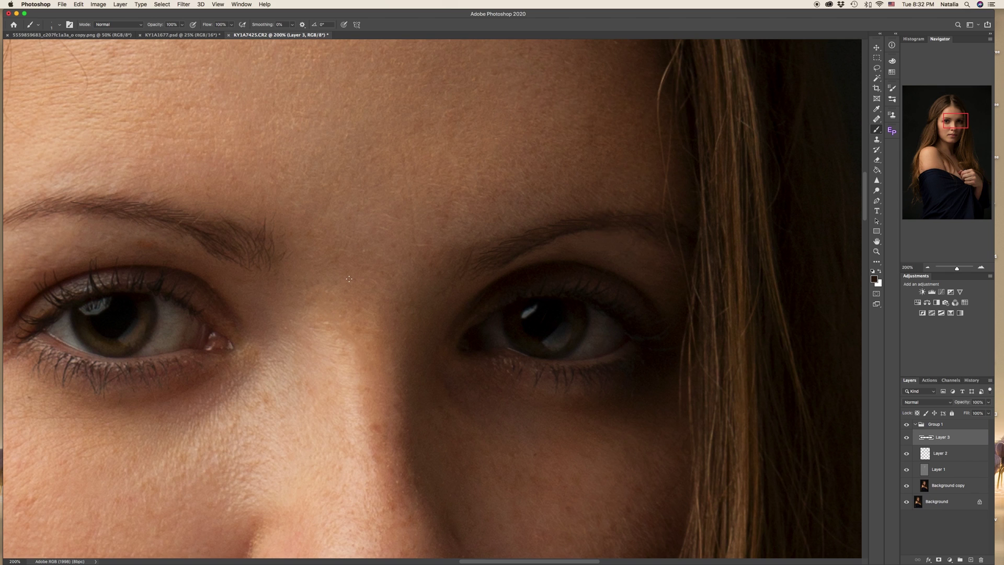
Step: Apply a slight Gaussian Blur to Layer 3 to soften the painted eyebrow hairs
{"action": "scroll", "coordinate": [349, 279], "scroll_direction": "left", "scroll_amount": 3}
{"action": "left_click", "coordinate": [183, 5]}
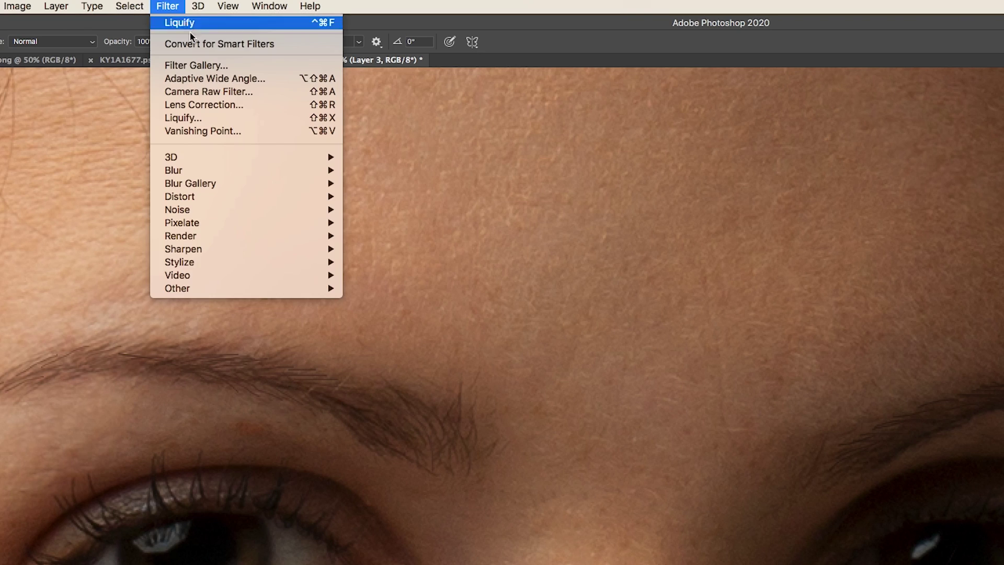
{"action": "mouse_move", "coordinate": [227, 168]}
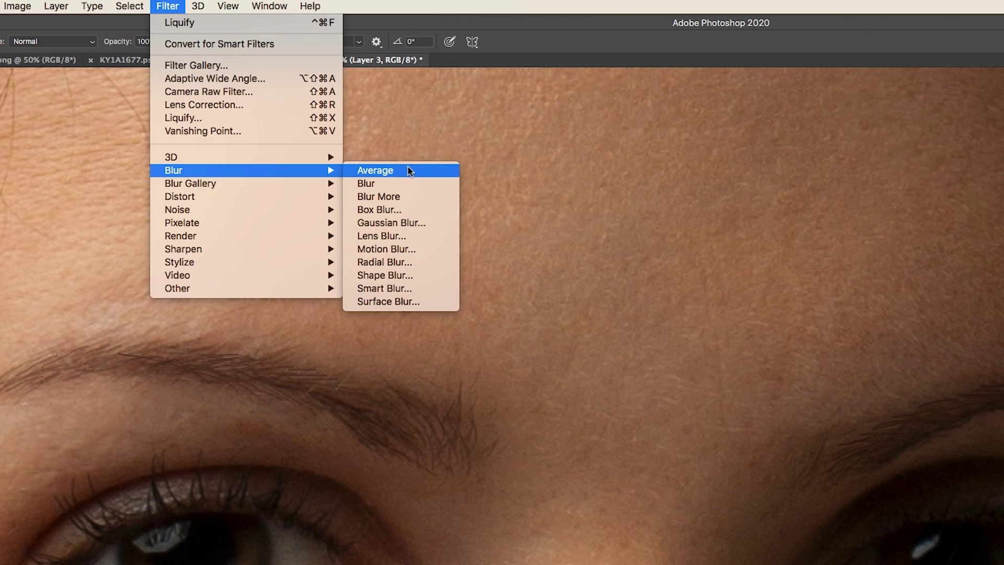
{"action": "left_click", "coordinate": [397, 222]}
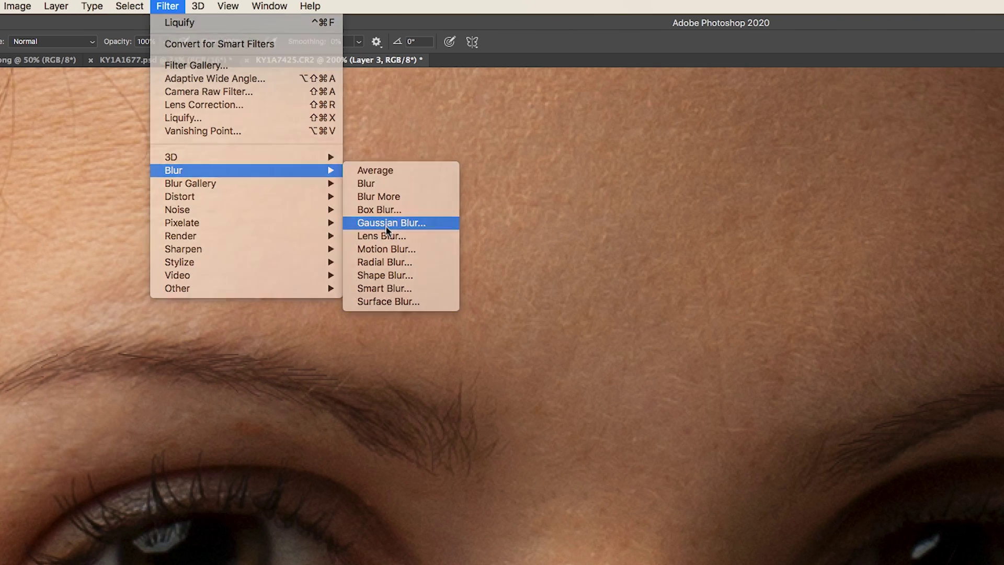
{"action": "left_click", "coordinate": [256, 216]}
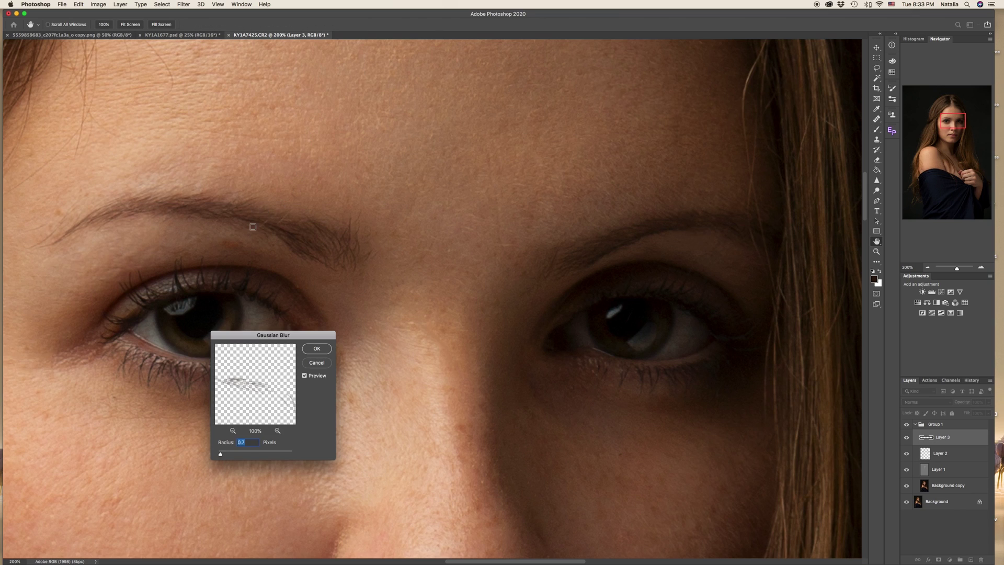
{"action": "left_click_drag", "start_coordinate": [249, 335], "coordinate": [369, 239]}
{"action": "left_click", "coordinate": [260, 216]}
{"action": "left_click_drag", "start_coordinate": [341, 357], "coordinate": [341, 360]}
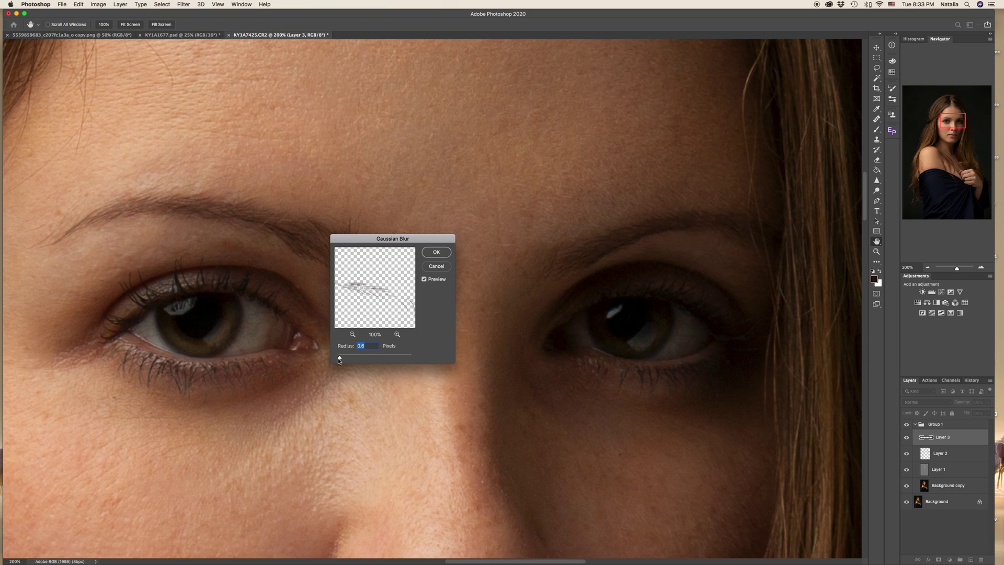
{"action": "left_click_drag", "start_coordinate": [338, 360], "coordinate": [338, 360]}
{"action": "left_click", "coordinate": [444, 255]}
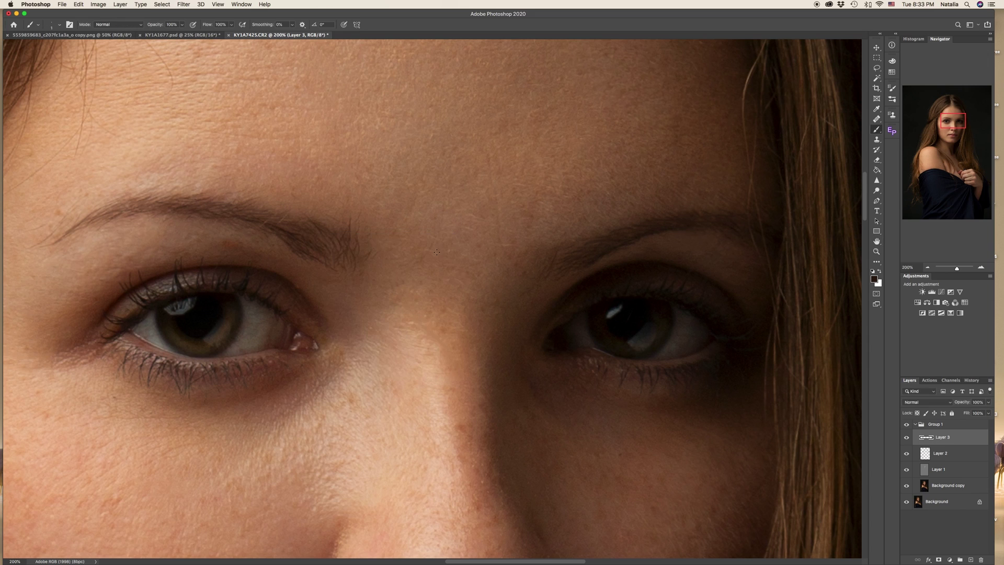
Step: Compare the eyebrows with and without Layer 3 and check the result on the whole portrait
{"action": "left_click", "coordinate": [908, 439]}
{"action": "left_click", "coordinate": [907, 439]}
{"action": "left_click", "coordinate": [907, 438]}
{"action": "left_click", "coordinate": [907, 438]}
{"action": "key", "text": "super+minus"}
{"action": "key", "text": "super+minus"}
{"action": "key", "text": "super+minus"}
{"action": "key", "text": "super+minus"}
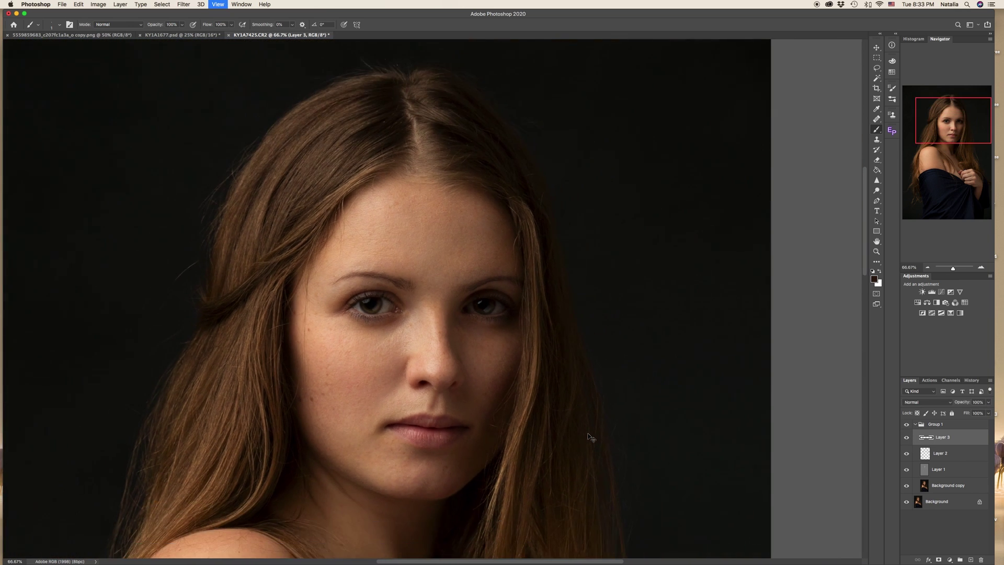
{"action": "key", "text": "super+minus"}
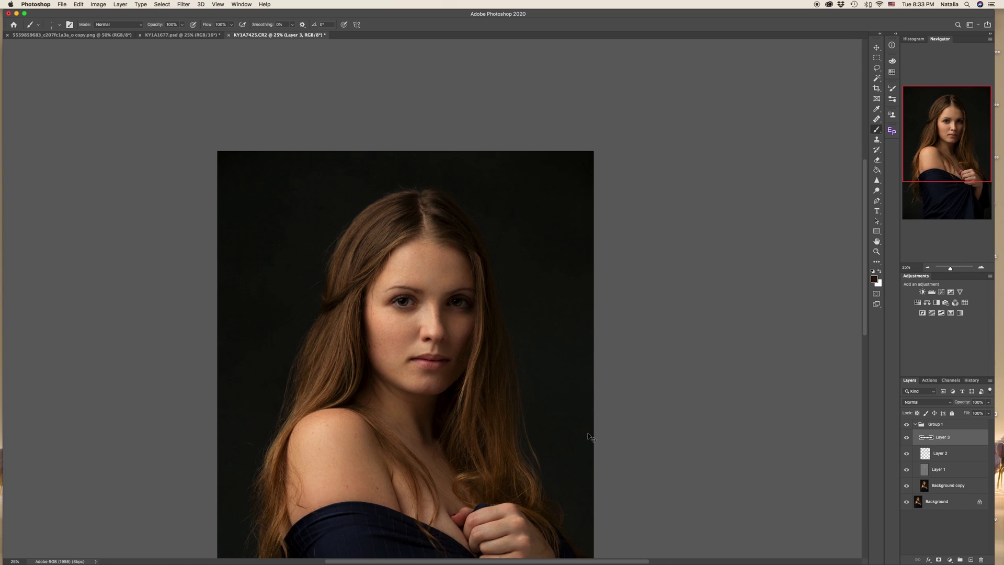
{"action": "key", "text": "super+plus"}
{"action": "scroll", "coordinate": [585, 435], "scroll_direction": "down", "scroll_amount": 5}
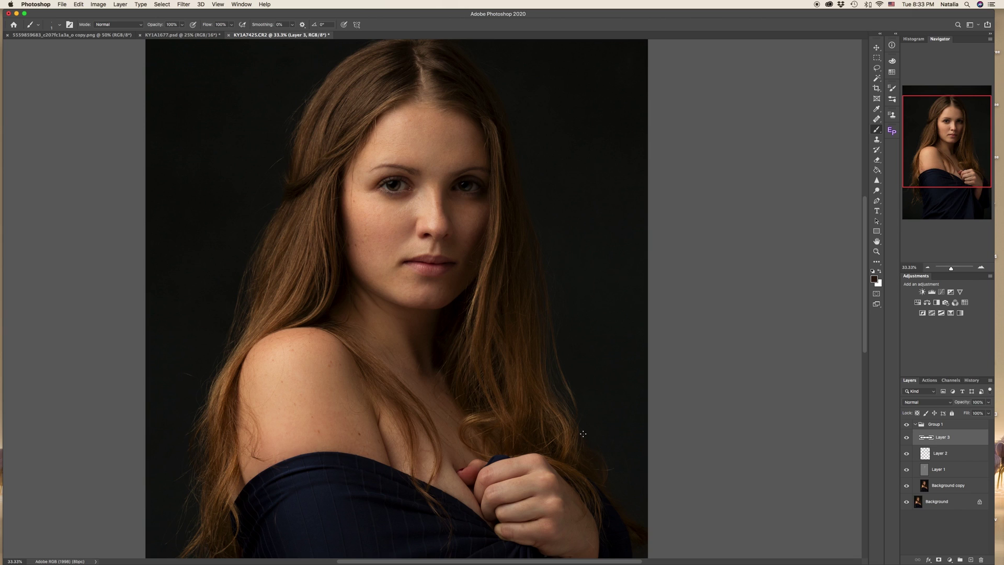
Step: Collapse Group 1 and bring the whole brown canvas texture image into the portrait document as a new layer above it
{"action": "left_click", "coordinate": [915, 424]}
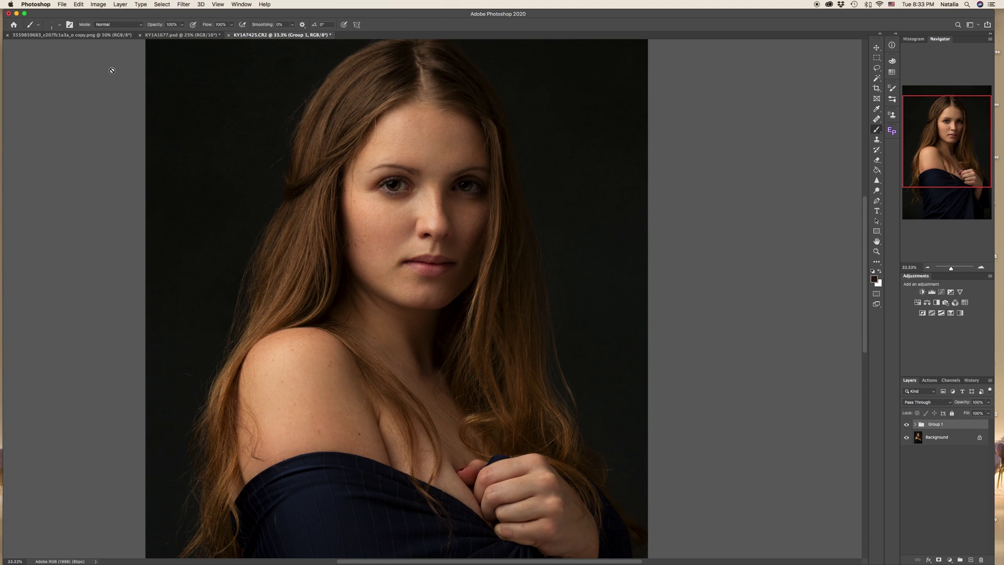
{"action": "left_click", "coordinate": [173, 35]}
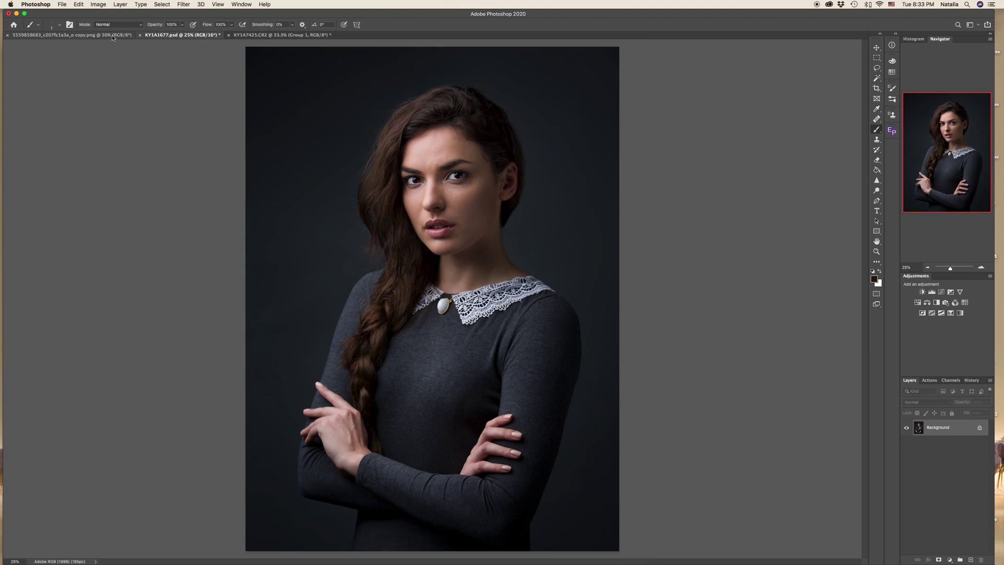
{"action": "left_click", "coordinate": [112, 35]}
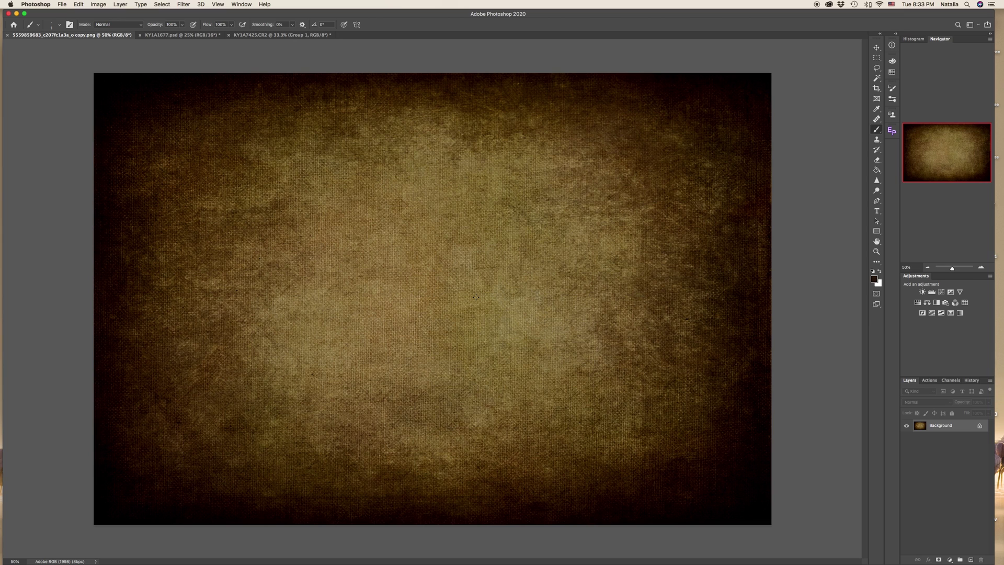
{"action": "key", "text": "super+a"}
{"action": "key", "text": "super+c"}
{"action": "key", "text": "super+c"}
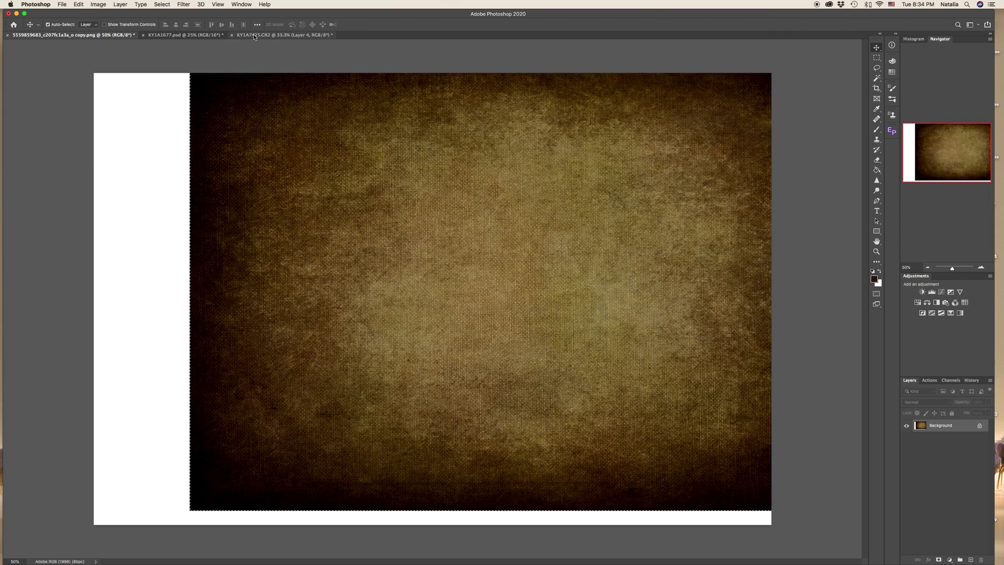
{"action": "left_click_drag", "start_coordinate": [254, 36], "coordinate": [261, 49]}
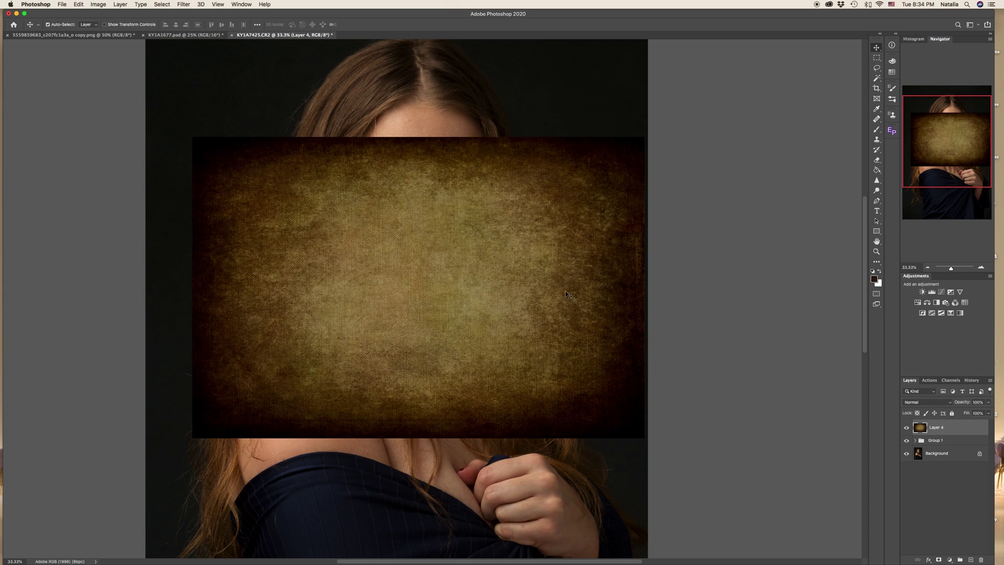
Step: Rotate the texture layer 90° clockwise with Free Transform
{"action": "key", "text": "super+minus"}
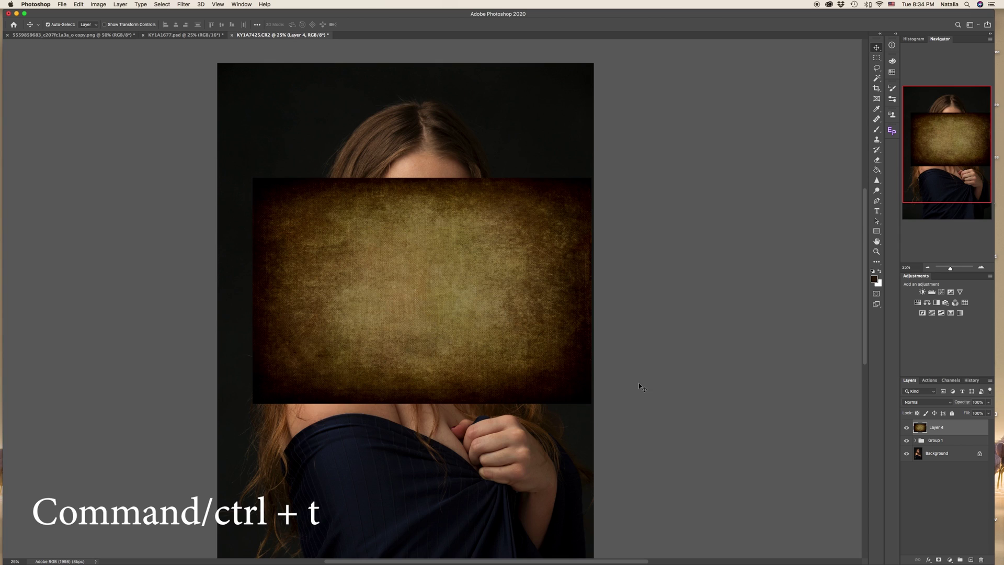
{"action": "key", "text": "super+t"}
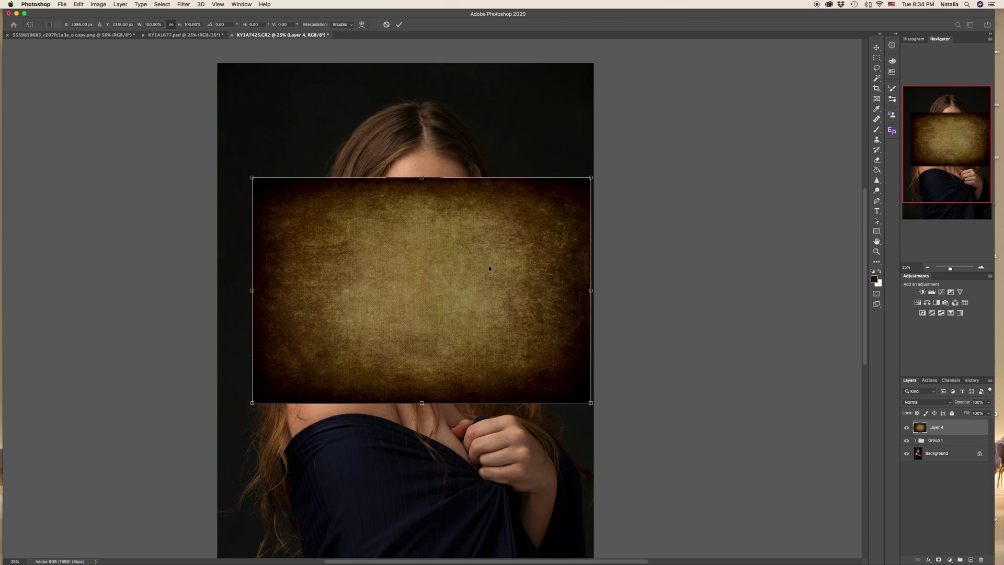
{"action": "right_click", "coordinate": [489, 268]}
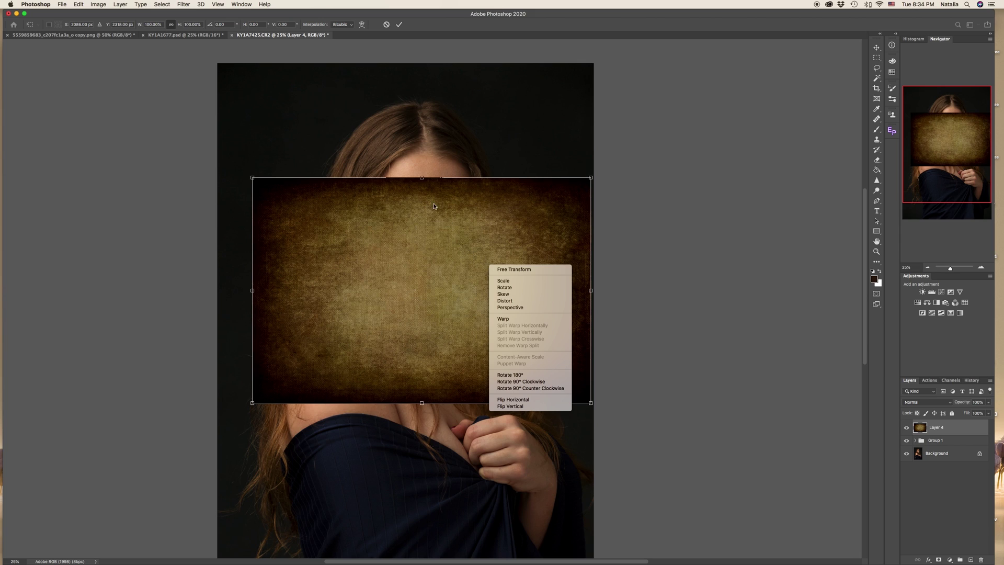
{"action": "left_click", "coordinate": [533, 385]}
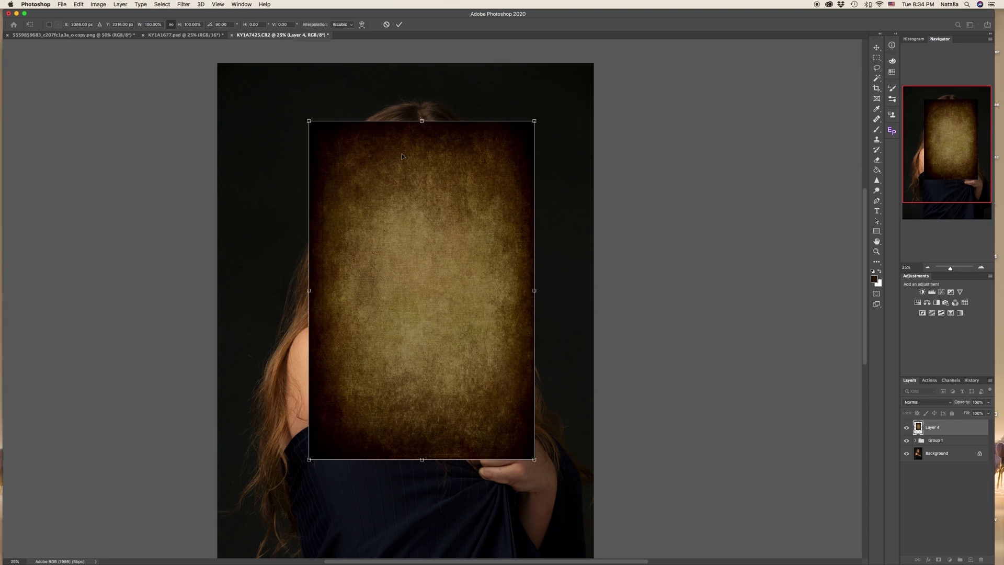
Step: Move and scale the rotated texture to about 166% so it covers the whole portrait, and apply the transform
{"action": "left_click_drag", "start_coordinate": [400, 180], "coordinate": [396, 244]}
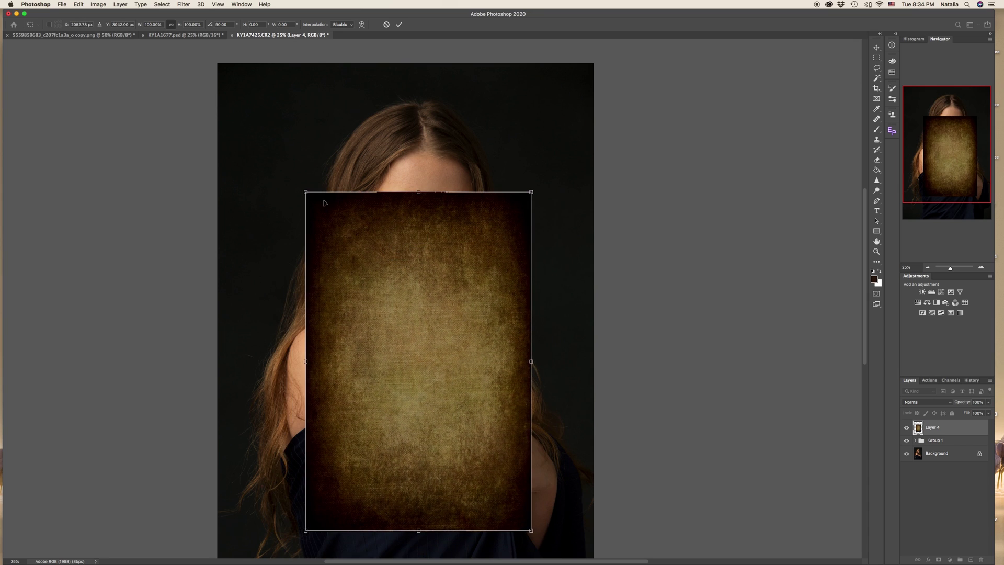
{"action": "left_click_drag", "start_coordinate": [304, 190], "coordinate": [238, 49]}
{"action": "scroll", "coordinate": [467, 445], "scroll_direction": "down", "scroll_amount": 3}
{"action": "left_click_drag", "start_coordinate": [531, 441], "coordinate": [581, 549]}
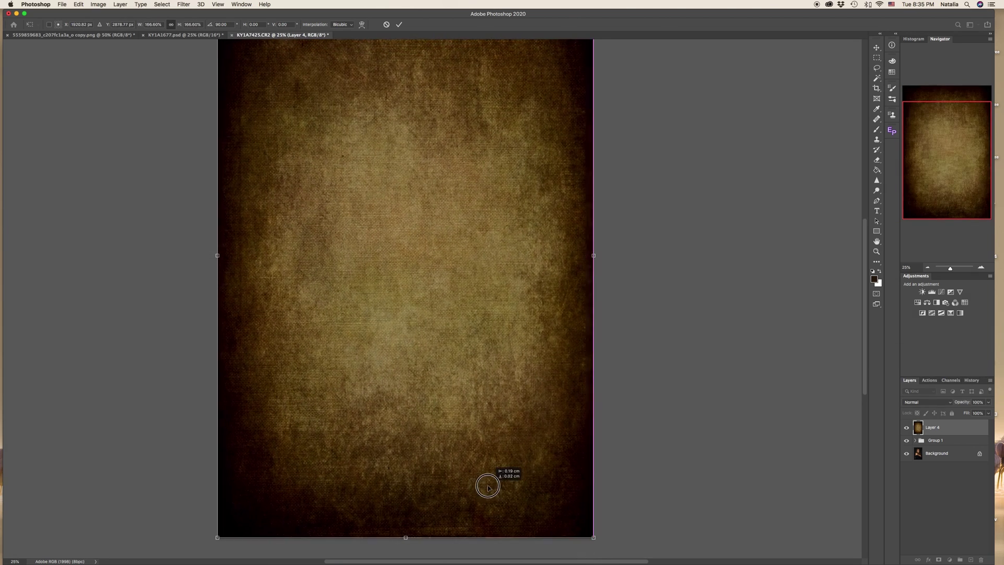
{"action": "scroll", "coordinate": [488, 486], "scroll_direction": "up", "scroll_amount": 5}
{"action": "key", "text": "Return"}
{"action": "key", "text": "Return"}
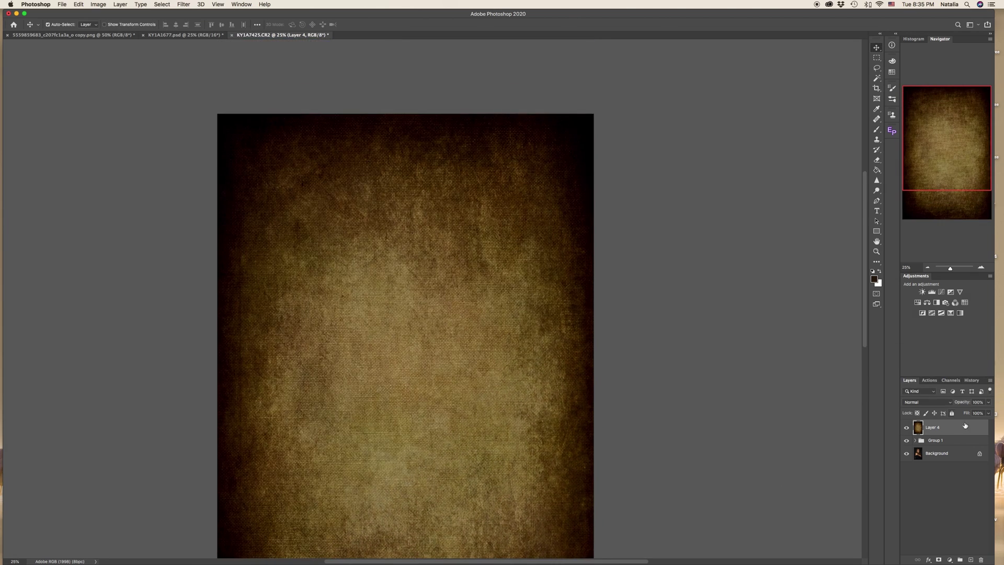
Step: Lower the opacity of texture Layer 4 to 22%
{"action": "left_click", "coordinate": [989, 404]}
{"action": "left_click_drag", "start_coordinate": [973, 413], "coordinate": [963, 414]}
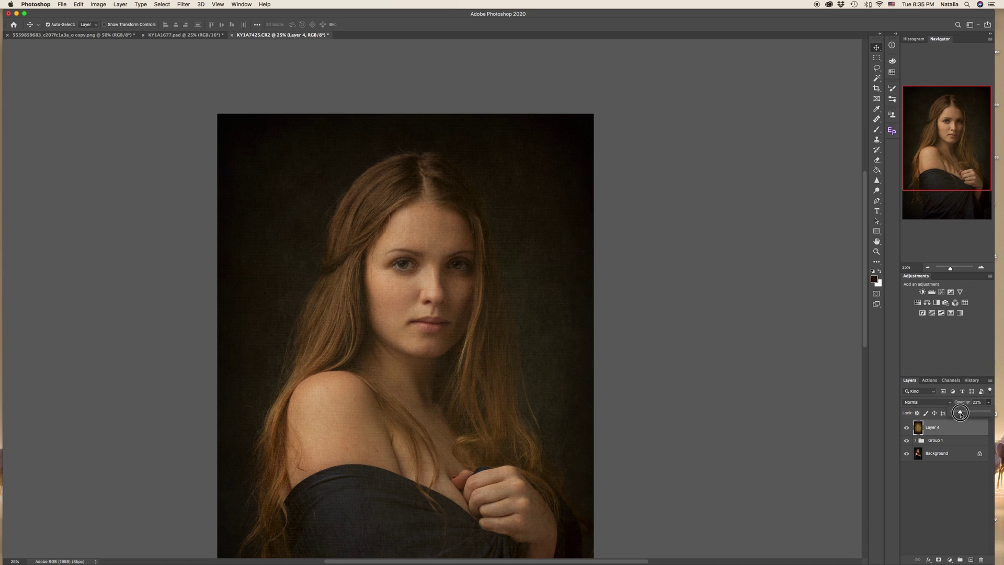
{"action": "scroll", "coordinate": [567, 383], "scroll_direction": "down", "scroll_amount": 5}
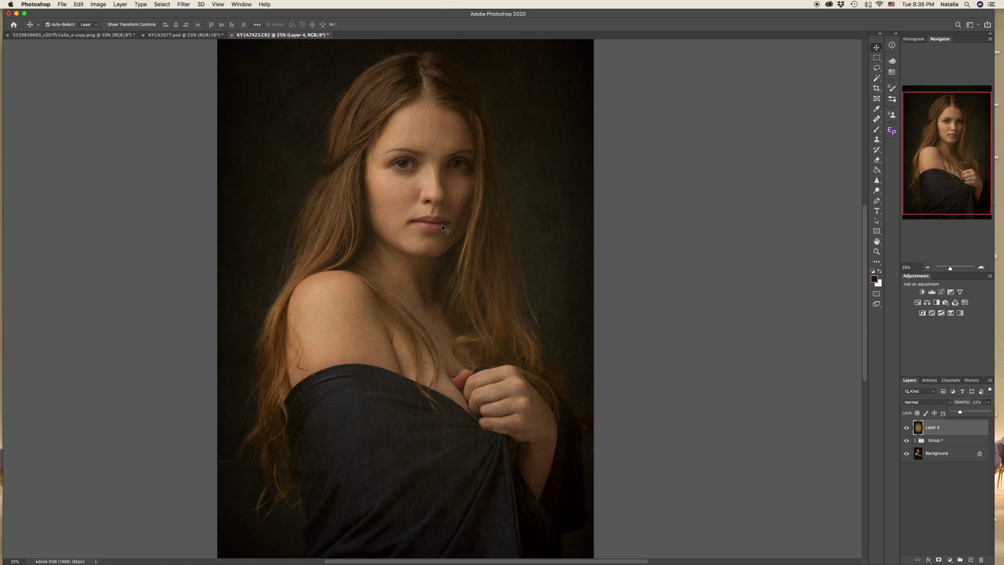
Step: Soften the canvas weave on Layer 4 with a Gaussian Blur of about 4.8 pixels
{"action": "scroll", "coordinate": [441, 228], "scroll_direction": "up", "scroll_amount": 3}
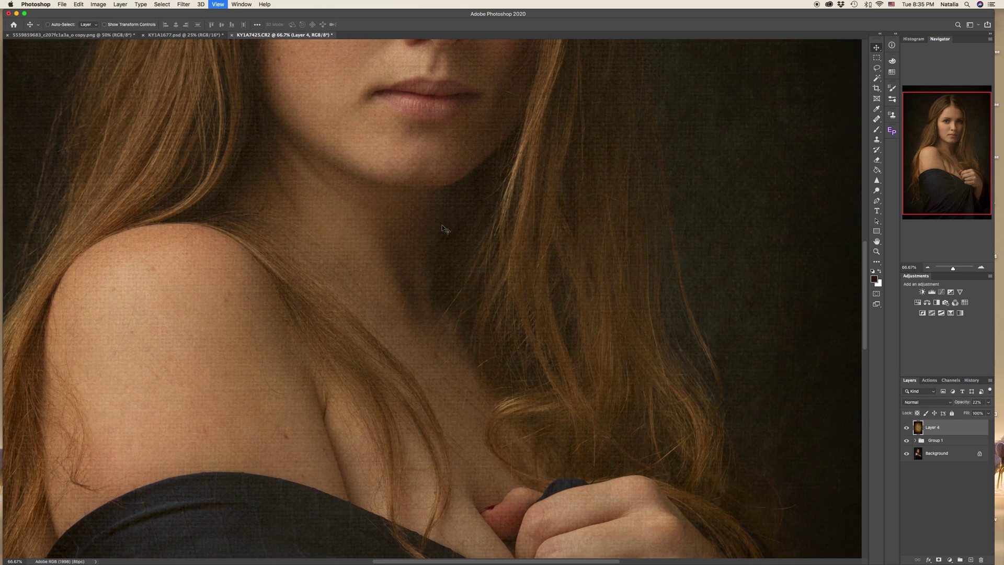
{"action": "scroll", "coordinate": [451, 226], "scroll_direction": "up", "scroll_amount": 5}
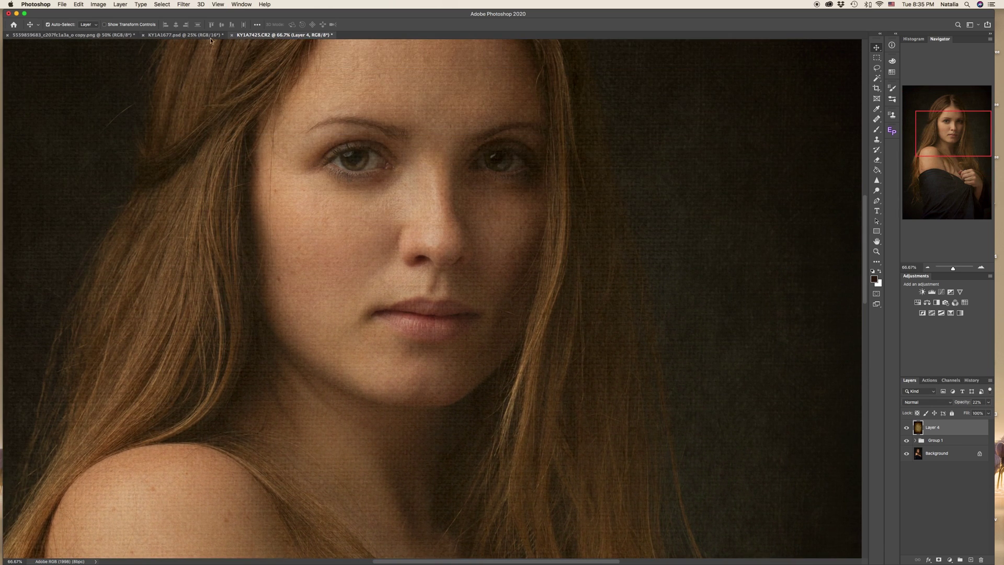
{"action": "left_click", "coordinate": [190, 7]}
{"action": "mouse_move", "coordinate": [251, 98]}
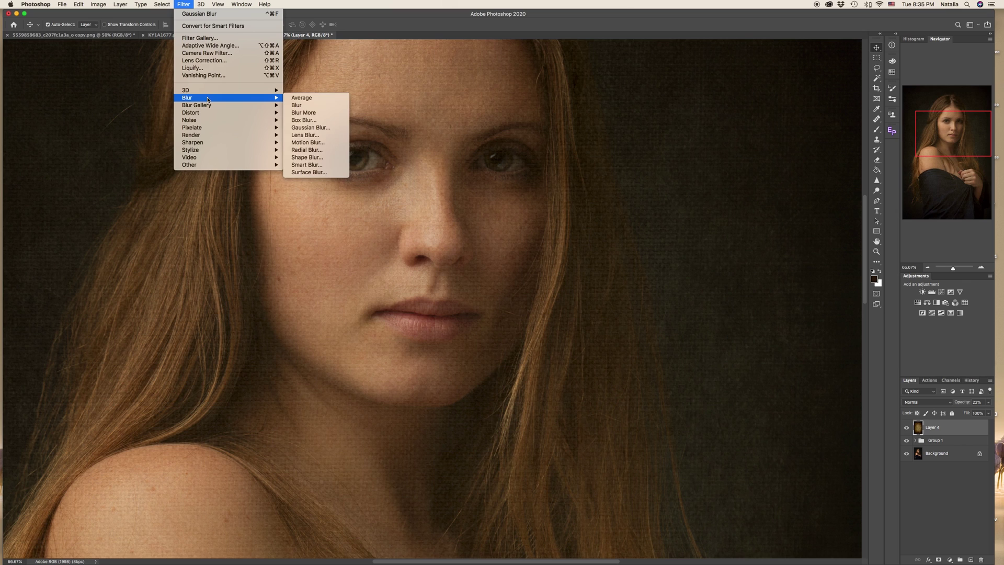
{"action": "left_click", "coordinate": [310, 127]}
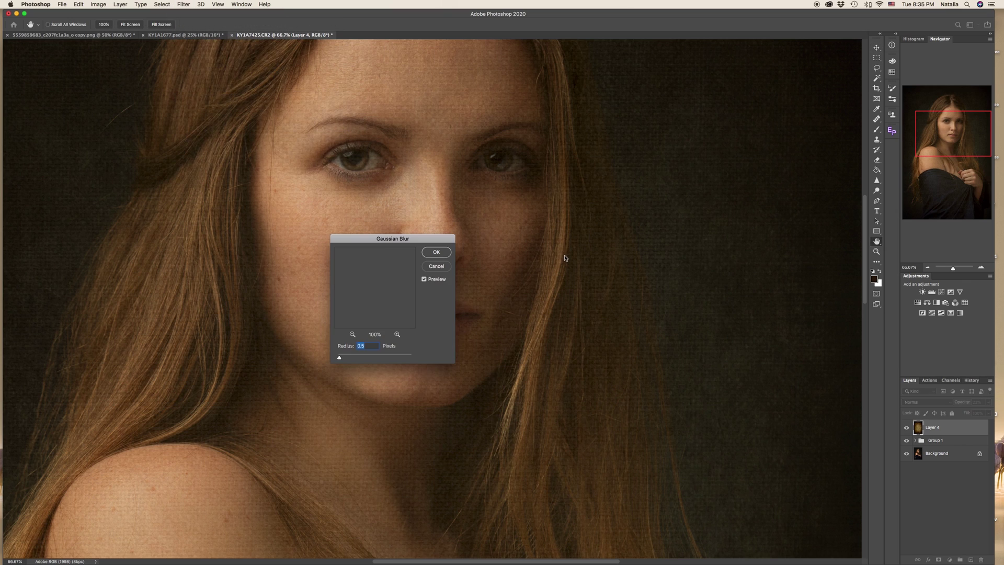
{"action": "left_click_drag", "start_coordinate": [419, 242], "coordinate": [652, 178]}
{"action": "left_click_drag", "start_coordinate": [574, 293], "coordinate": [587, 294]}
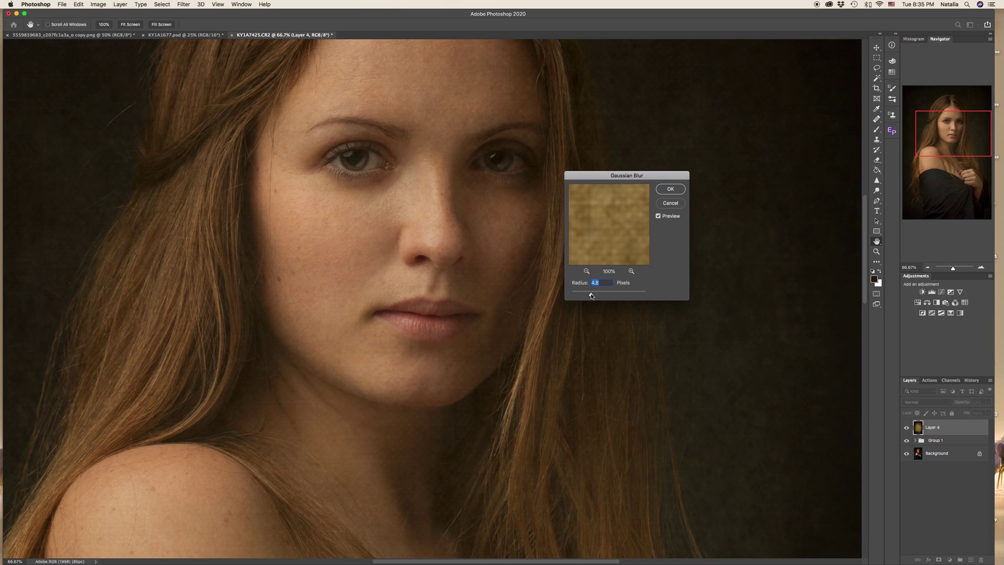
{"action": "left_click", "coordinate": [663, 190]}
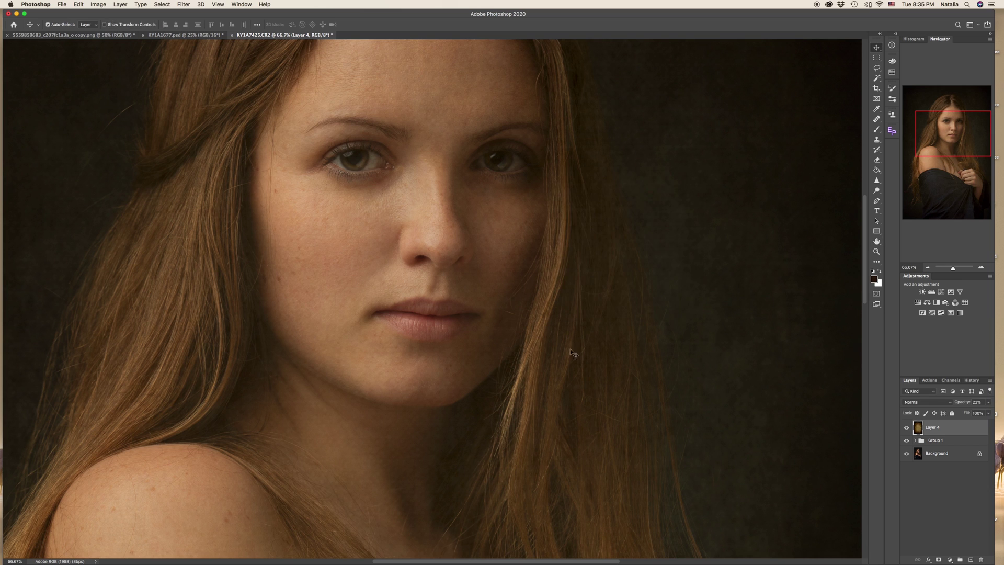
Step: Add a white layer mask to texture Layer 4
{"action": "key", "text": "super+minus"}
{"action": "key", "text": "super+minus"}
{"action": "key", "text": "super+minus"}
{"action": "key", "text": "super+minus"}
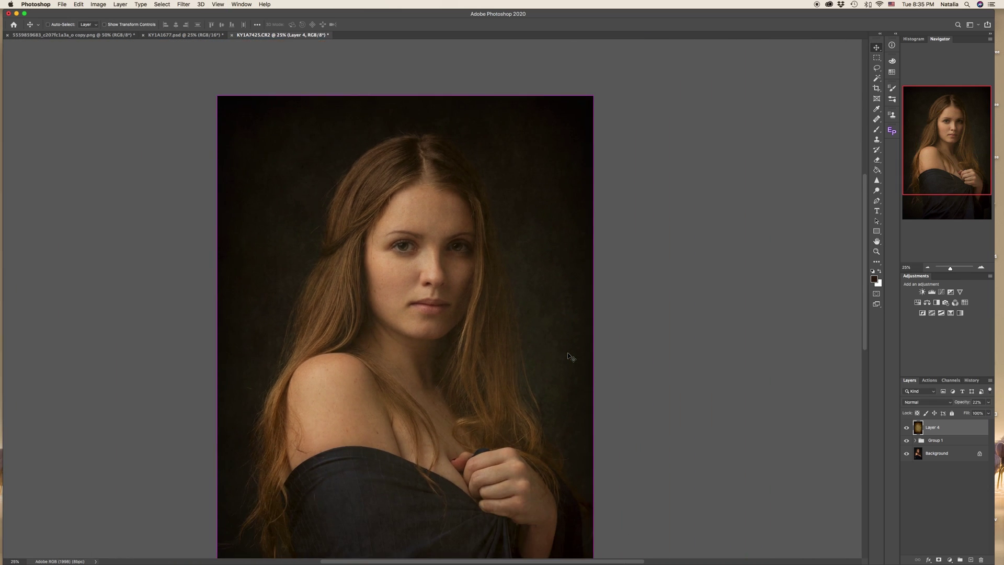
{"action": "key", "text": "super+plus"}
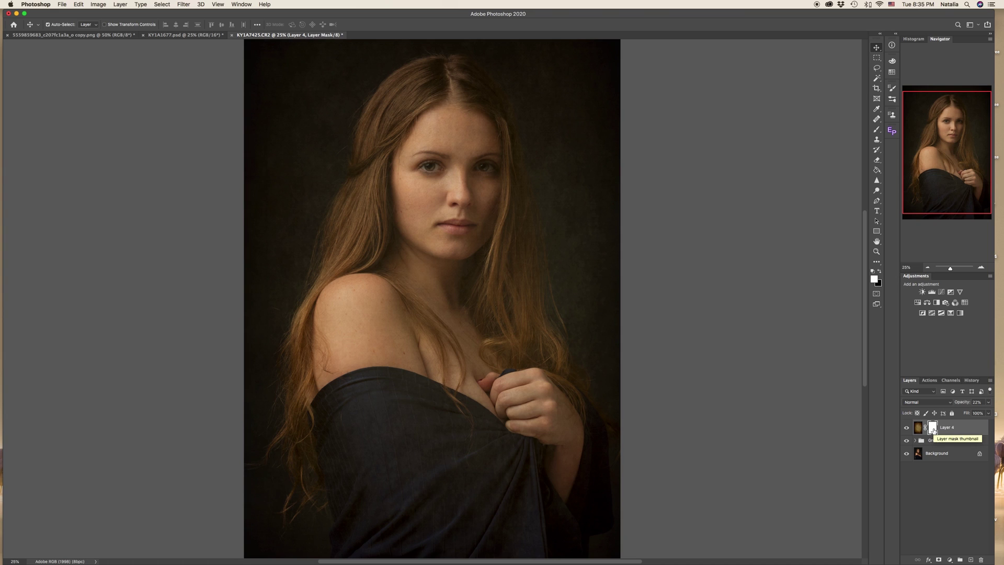
Step: Set up a larger soft Eraser with 0% hardness, 100% flow and 75% opacity
{"action": "left_click_drag", "start_coordinate": [877, 160], "coordinate": [896, 162]}
{"action": "right_click", "coordinate": [505, 207]}
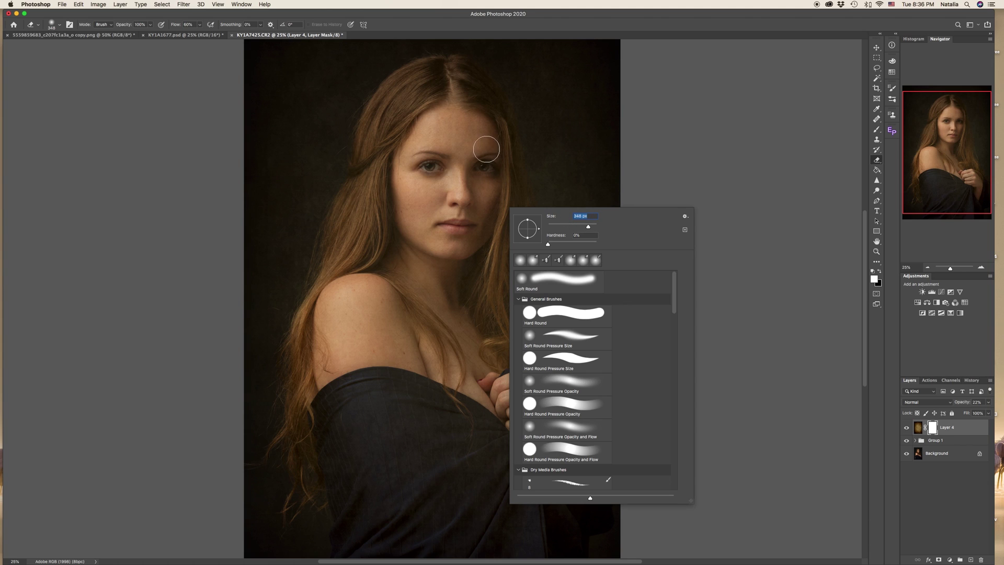
{"action": "left_click_drag", "start_coordinate": [591, 227], "coordinate": [595, 226]}
{"action": "left_click", "coordinate": [291, 14]}
{"action": "left_click", "coordinate": [201, 25]}
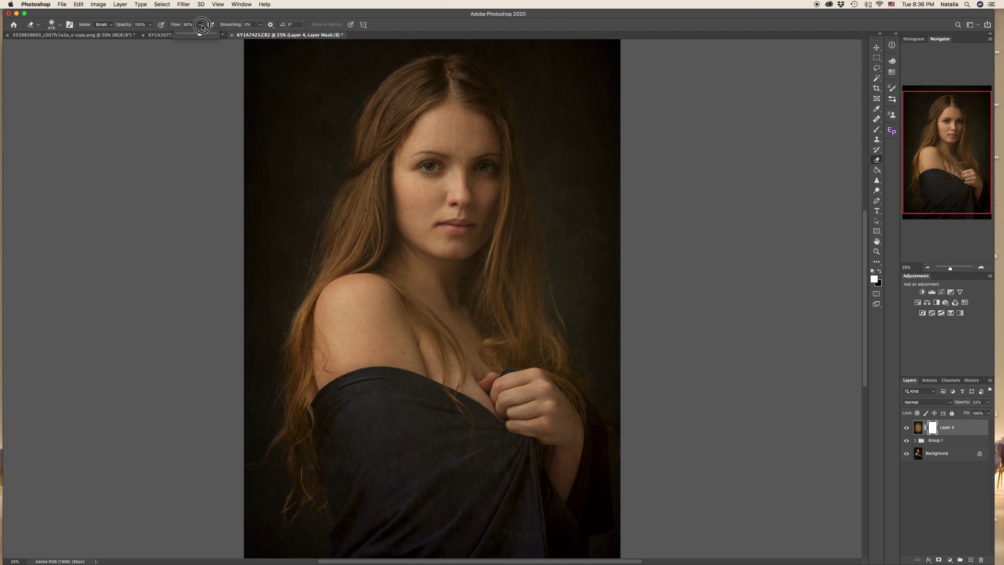
{"action": "left_click_drag", "start_coordinate": [200, 36], "coordinate": [217, 35]}
{"action": "left_click", "coordinate": [150, 25]}
{"action": "left_click_drag", "start_coordinate": [154, 36], "coordinate": [142, 35]}
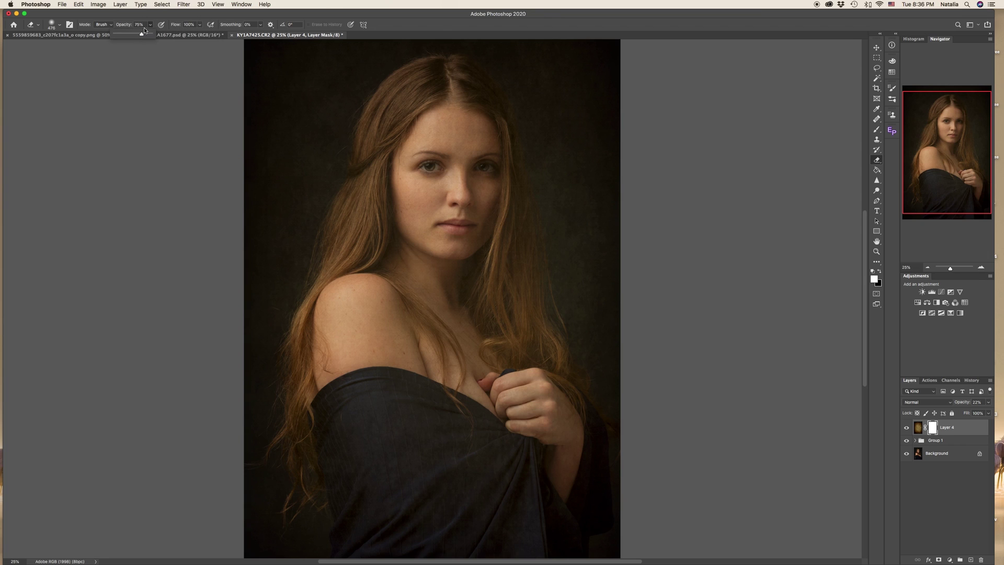
{"action": "left_click", "coordinate": [158, 15]}
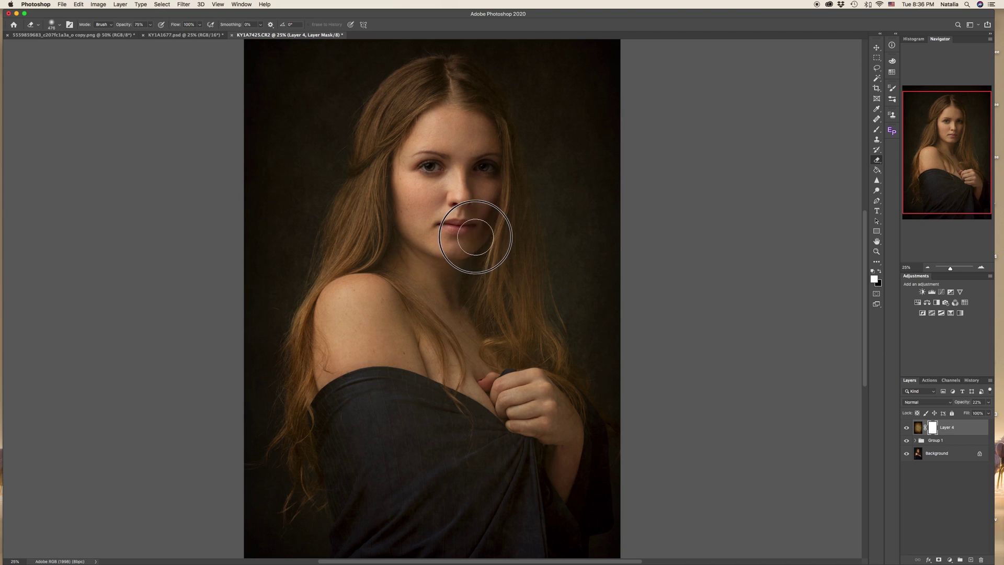
Step: Erase the texture on Layer 4's mask over the face, hair, neck and chest
{"action": "mouse_move", "coordinate": [394, 238]}
{"action": "left_mouse_down"}
{"action": "mouse_move", "coordinate": [438, 88]}
{"action": "mouse_move", "coordinate": [427, 87]}
{"action": "mouse_move", "coordinate": [378, 163]}
{"action": "mouse_move", "coordinate": [341, 306]}
{"action": "left_mouse_up"}
{"action": "mouse_move", "coordinate": [513, 195]}
{"action": "left_mouse_down"}
{"action": "mouse_move", "coordinate": [512, 206]}
{"action": "mouse_move", "coordinate": [504, 163]}
{"action": "mouse_move", "coordinate": [538, 351]}
{"action": "left_mouse_up"}
{"action": "left_click_drag", "start_coordinate": [461, 290], "coordinate": [467, 334]}
{"action": "key", "text": "bracketright"}
{"action": "key", "text": "bracketright"}
{"action": "key", "text": "bracketright"}
{"action": "key", "text": "bracketright"}
{"action": "key", "text": "bracketright"}
{"action": "key", "text": "bracketright"}
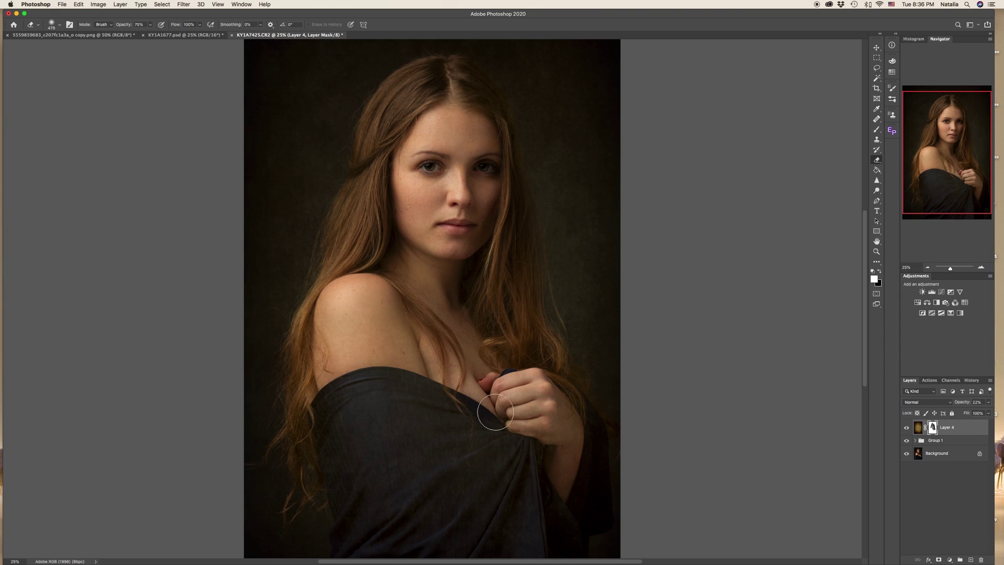
Step: Enlarge the Eraser and remove the texture over the shoulder, navy dress, hand and lower hair on the mask
{"action": "left_click_drag", "start_coordinate": [356, 337], "coordinate": [494, 397]}
{"action": "scroll", "coordinate": [470, 397], "scroll_direction": "down", "scroll_amount": 3}
{"action": "key", "text": "bracketright"}
{"action": "key", "text": "bracketright"}
{"action": "key", "text": "bracketright"}
{"action": "key", "text": "bracketright"}
{"action": "left_click_drag", "start_coordinate": [374, 428], "coordinate": [512, 418]}
{"action": "scroll", "coordinate": [485, 306], "scroll_direction": "up", "scroll_amount": 3}
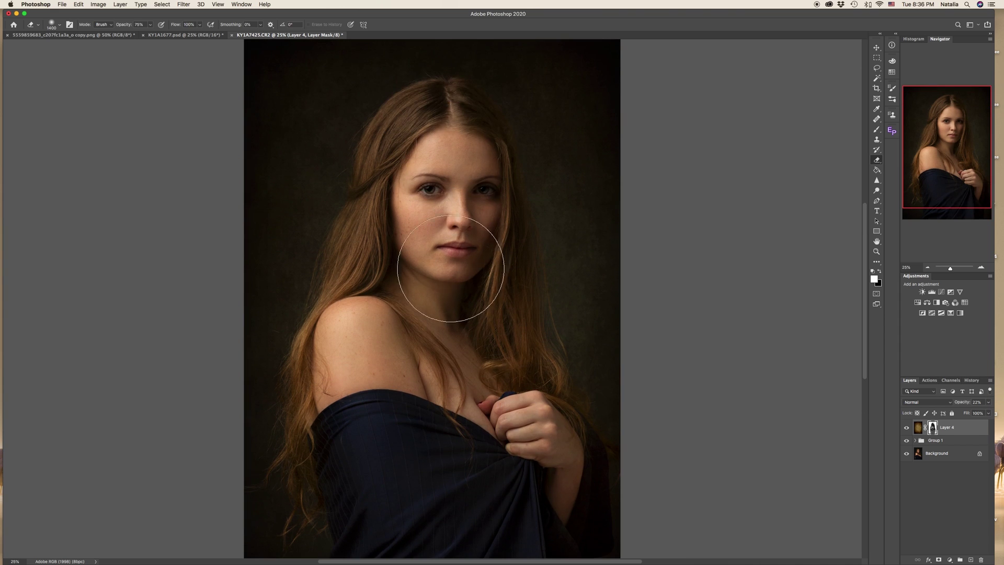
{"action": "left_click_drag", "start_coordinate": [528, 368], "coordinate": [520, 344]}
Step: Swap the foreground and background colours and brush over the shoulder and dress on the mask to restore some texture
{"action": "left_click", "coordinate": [878, 272]}
{"action": "left_click", "coordinate": [879, 272]}
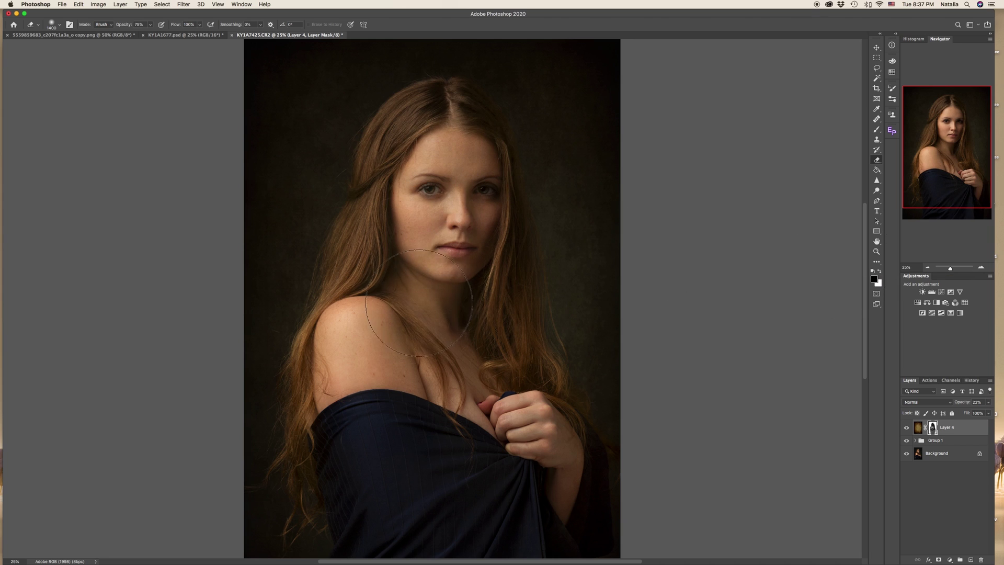
{"action": "mouse_move", "coordinate": [356, 349]}
{"action": "left_mouse_down"}
{"action": "mouse_move", "coordinate": [346, 452]}
{"action": "mouse_move", "coordinate": [357, 510]}
{"action": "mouse_move", "coordinate": [452, 481]}
{"action": "mouse_move", "coordinate": [464, 503]}
{"action": "left_mouse_up"}
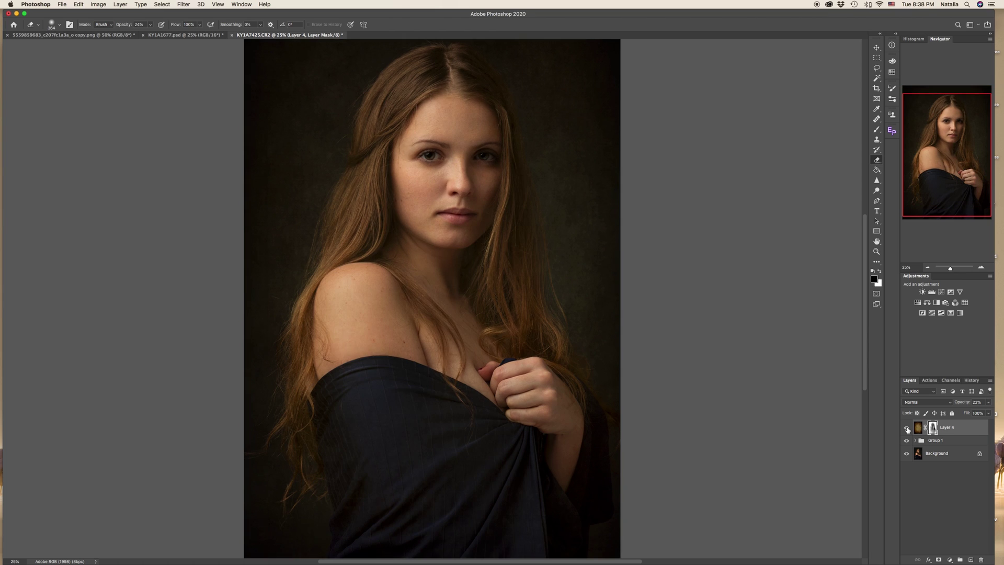
Step: Compare the portrait with and without Layer 4, and the earliest edit state with the latest one in the history
{"action": "left_click", "coordinate": [907, 428]}
{"action": "left_click", "coordinate": [907, 428]}
{"action": "left_click", "coordinate": [975, 381]}
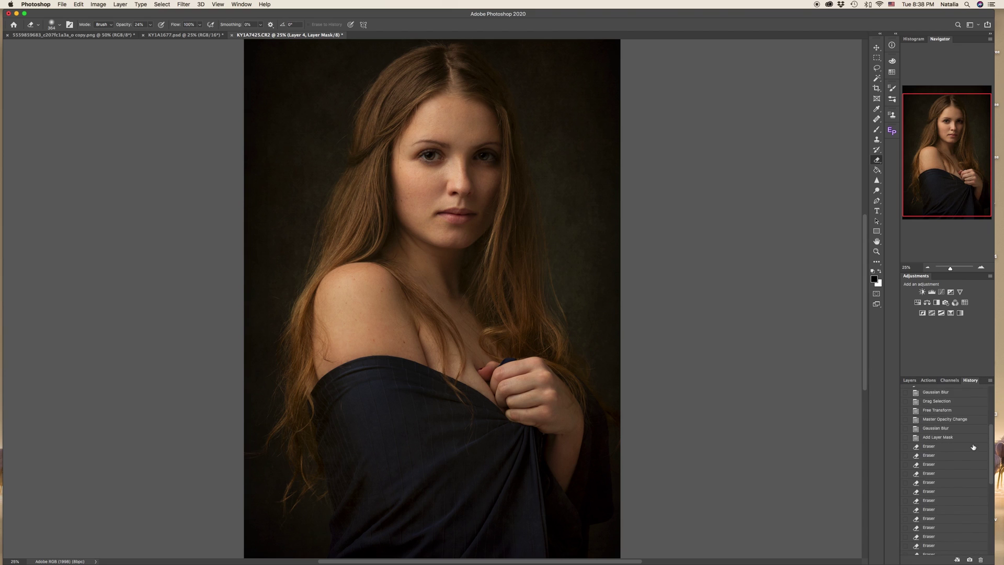
{"action": "left_click", "coordinate": [958, 396]}
{"action": "scroll", "coordinate": [965, 471], "scroll_direction": "down", "scroll_amount": 10}
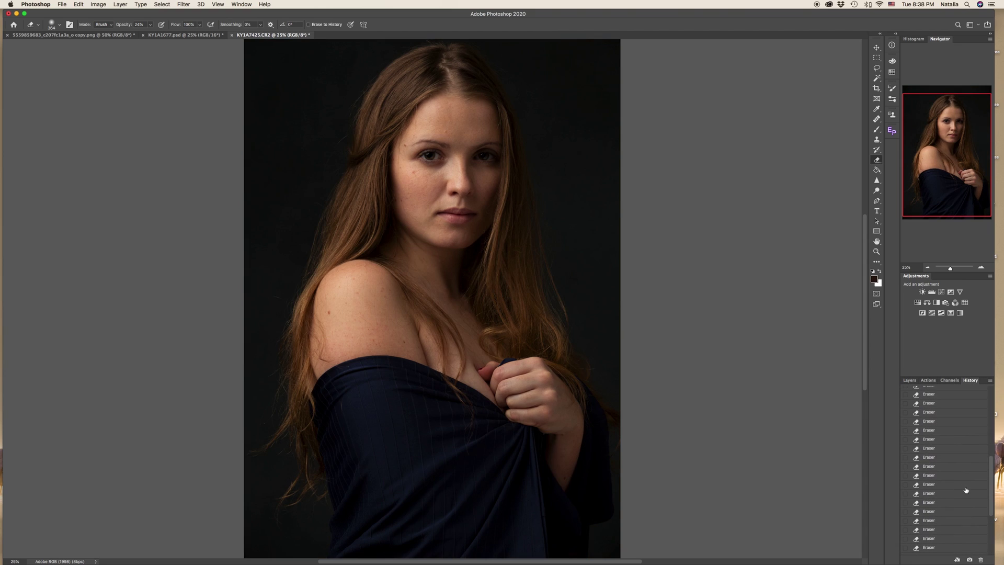
{"action": "left_click", "coordinate": [951, 551]}
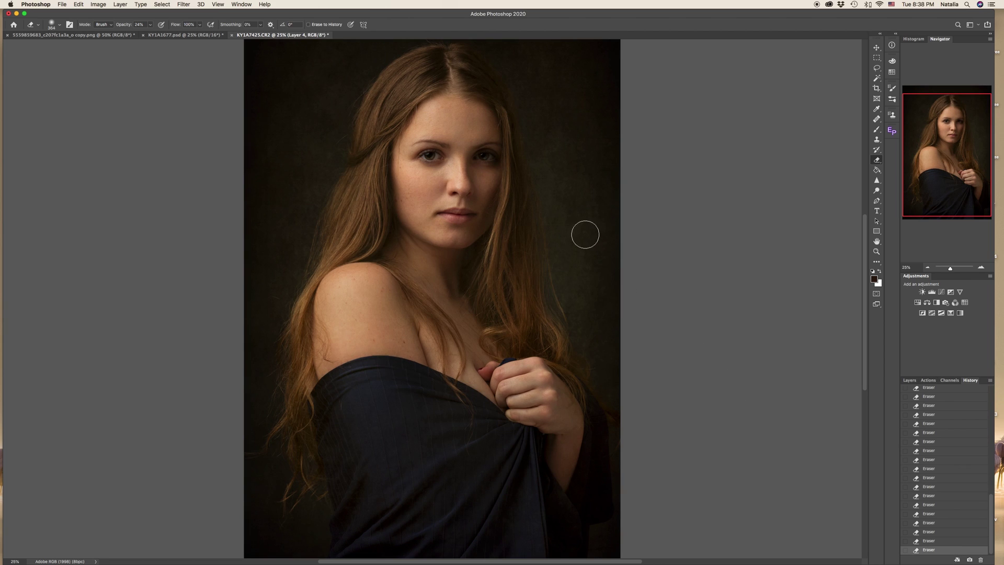
Step: Switch to the KY1A1677.psd portrait and paste the canvas texture into it as a new layer
{"action": "left_click", "coordinate": [223, 35]}
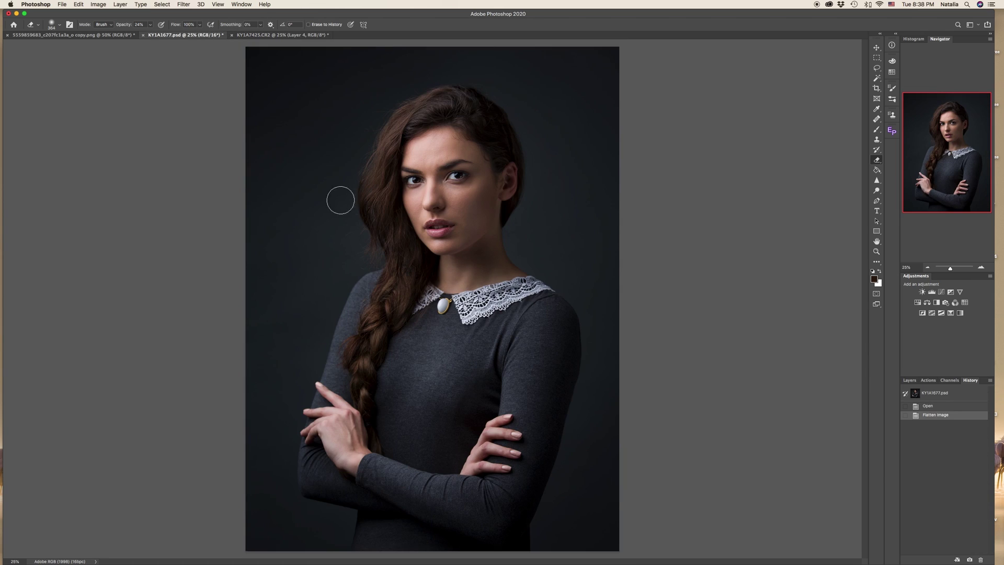
{"action": "left_click", "coordinate": [272, 35]}
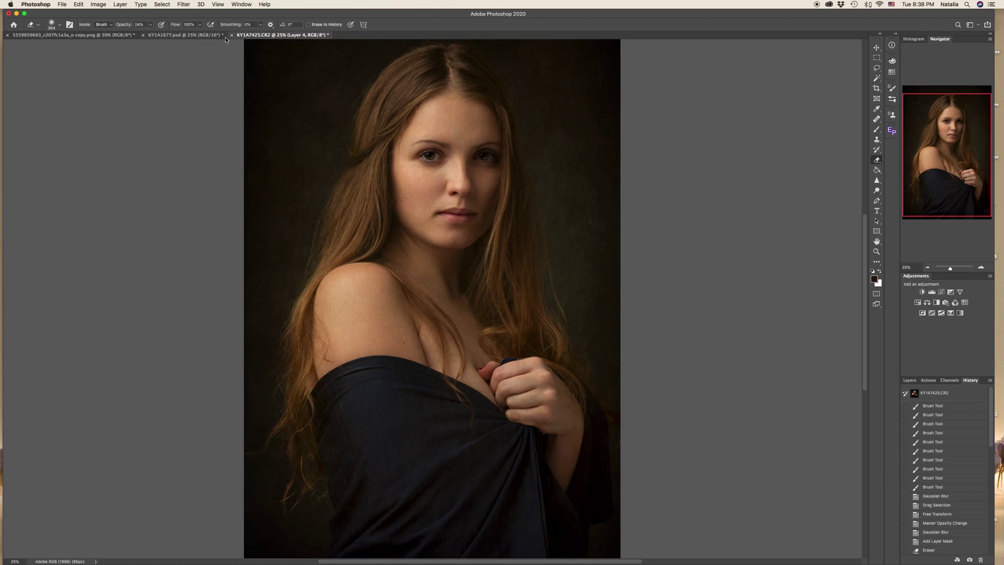
{"action": "left_click", "coordinate": [210, 36]}
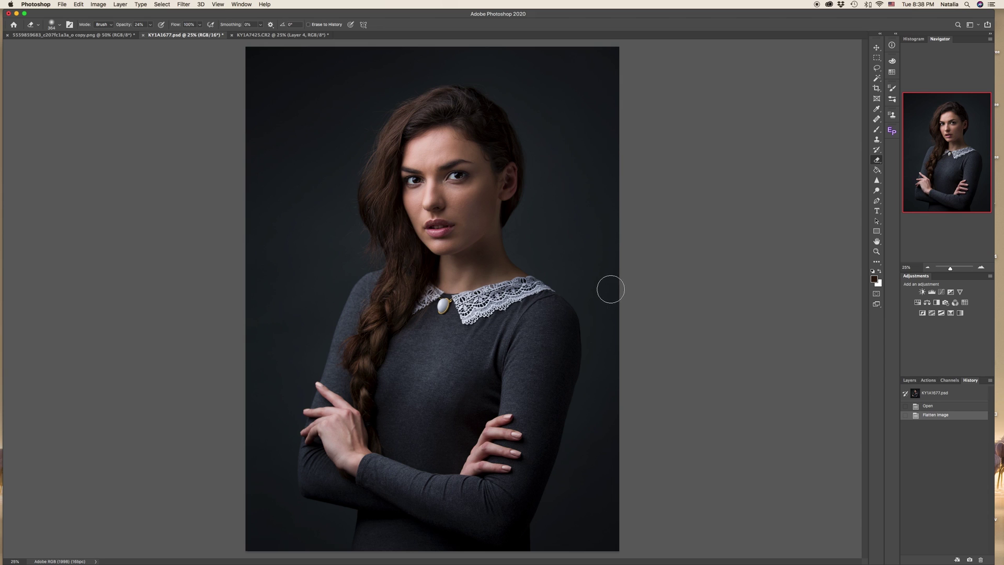
{"action": "key", "text": "super+v"}
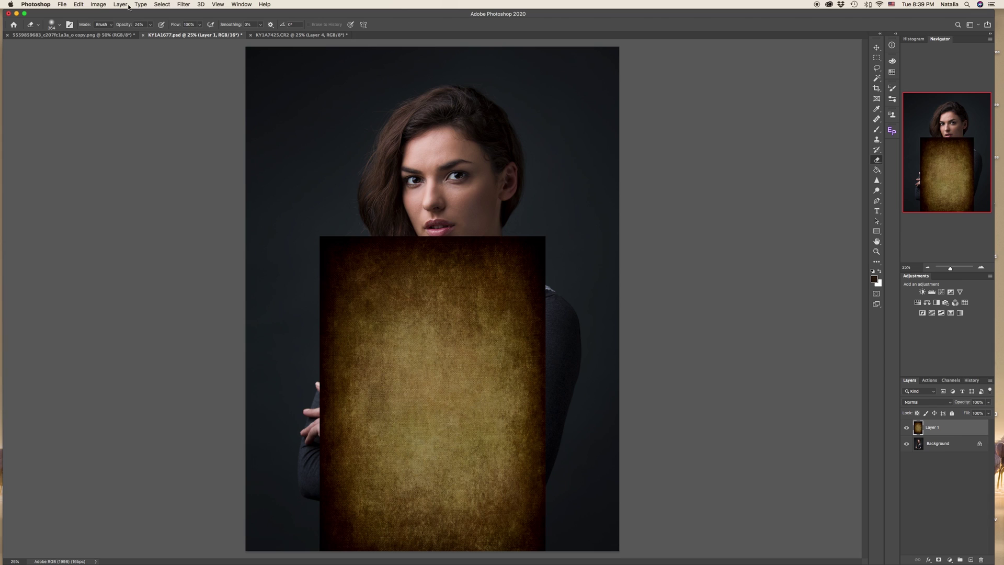
Step: Recolour the pasted texture on Layer 1 to a muted dark blue with a Hue/Saturation adjustment
{"action": "left_click", "coordinate": [99, 5]}
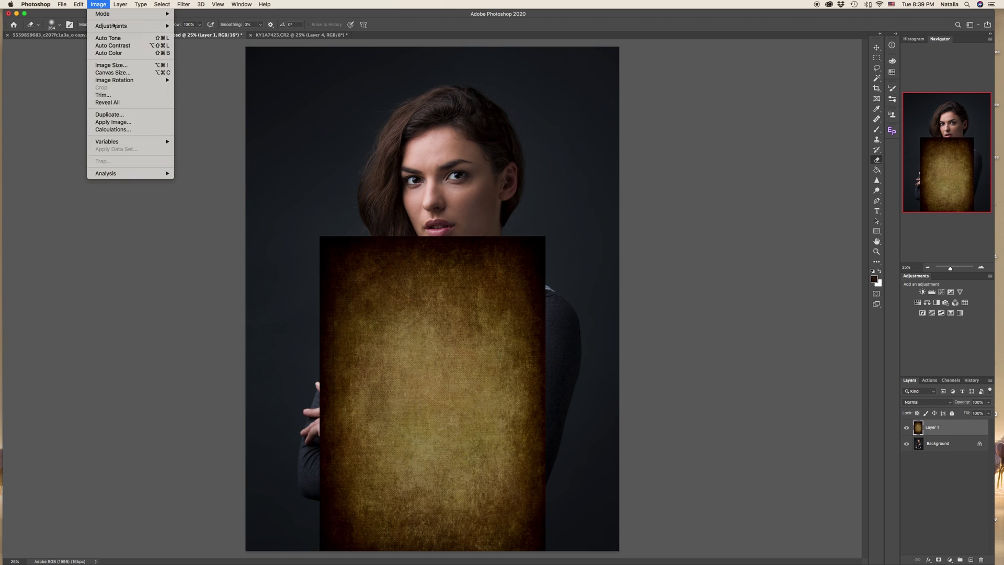
{"action": "mouse_move", "coordinate": [115, 26]}
{"action": "left_click", "coordinate": [193, 68]}
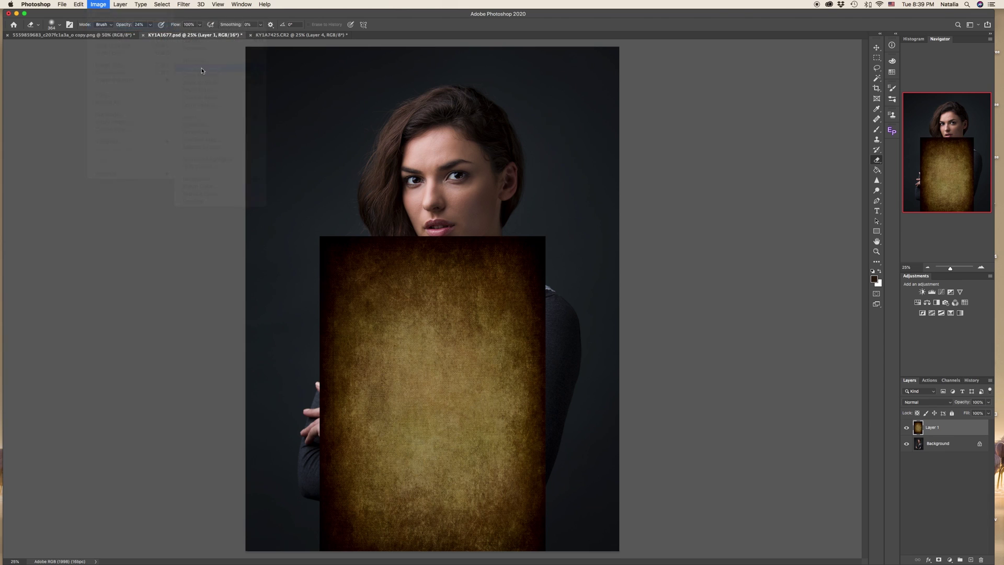
{"action": "left_click_drag", "start_coordinate": [584, 64], "coordinate": [686, 84]}
{"action": "left_click_drag", "start_coordinate": [672, 137], "coordinate": [651, 155]}
{"action": "left_click", "coordinate": [759, 97]}
{"action": "key", "text": "e"}
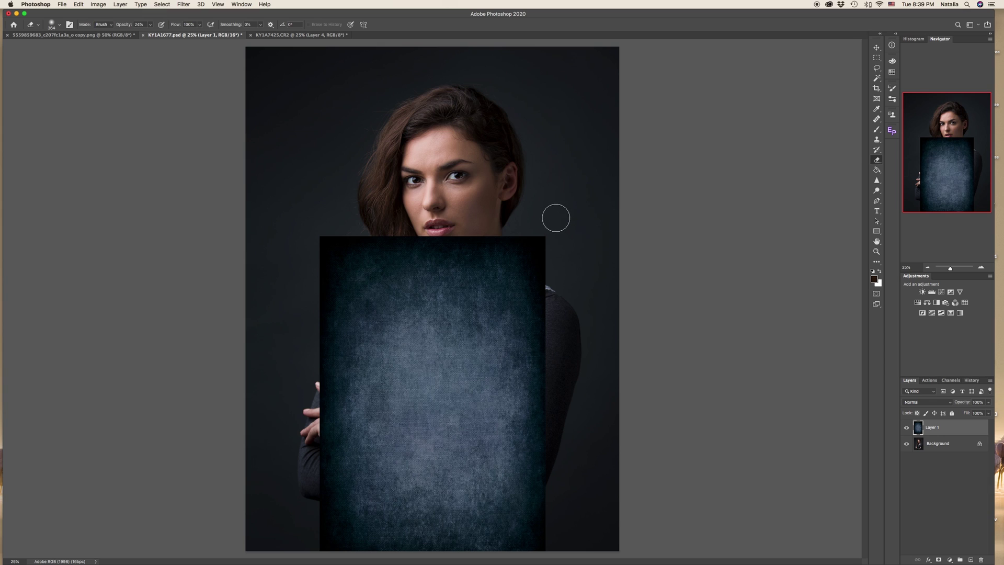
Step: Free Transform the blue texture on Layer 1, enlarging it until it covers the whole portrait
{"action": "key", "text": "super+t"}
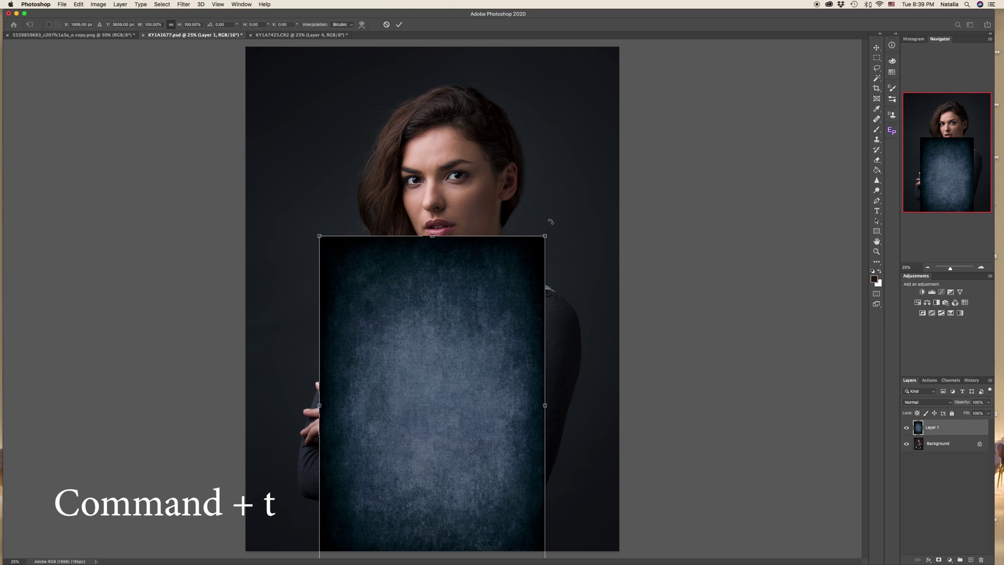
{"action": "key", "text": "super+minus"}
{"action": "left_click_drag", "start_coordinate": [370, 266], "coordinate": [291, 141]}
{"action": "left_click_drag", "start_coordinate": [363, 197], "coordinate": [374, 180]}
{"action": "left_click_drag", "start_coordinate": [524, 455], "coordinate": [558, 466]}
{"action": "key", "text": "Return"}
Step: Lower Layer 1's opacity to 24% to blend the blue texture with the portrait
{"action": "key", "text": "e"}
{"action": "left_click", "coordinate": [988, 412]}
{"action": "left_click", "coordinate": [964, 414]}
{"action": "left_click_drag", "start_coordinate": [963, 414], "coordinate": [961, 415]}
Step: Erase the texture over the woman's face, hair, clothing and hands using a soft 1040 px Eraser at 96% opacity and 0% hardness
{"action": "key", "text": "super+plus"}
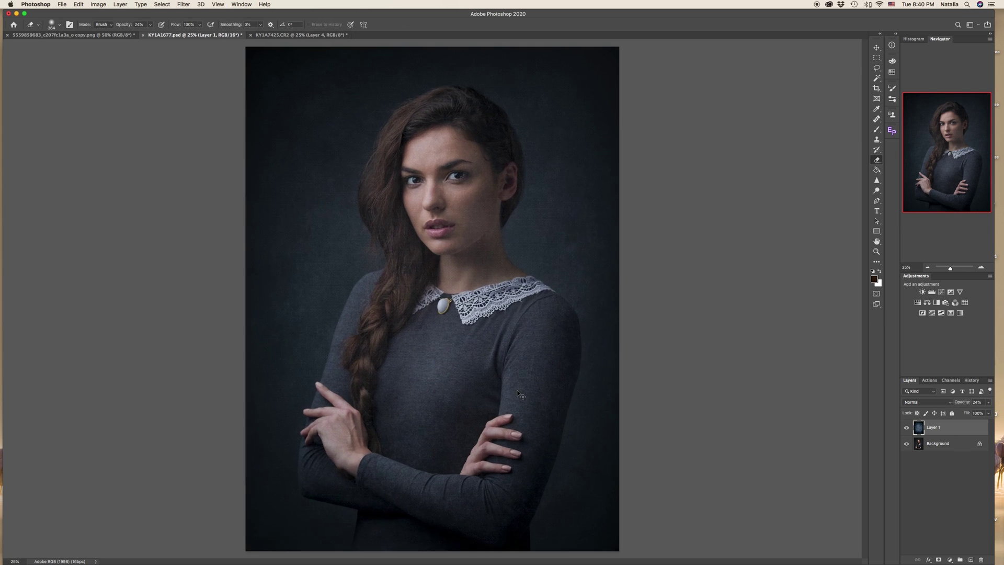
{"action": "right_click", "coordinate": [488, 242]}
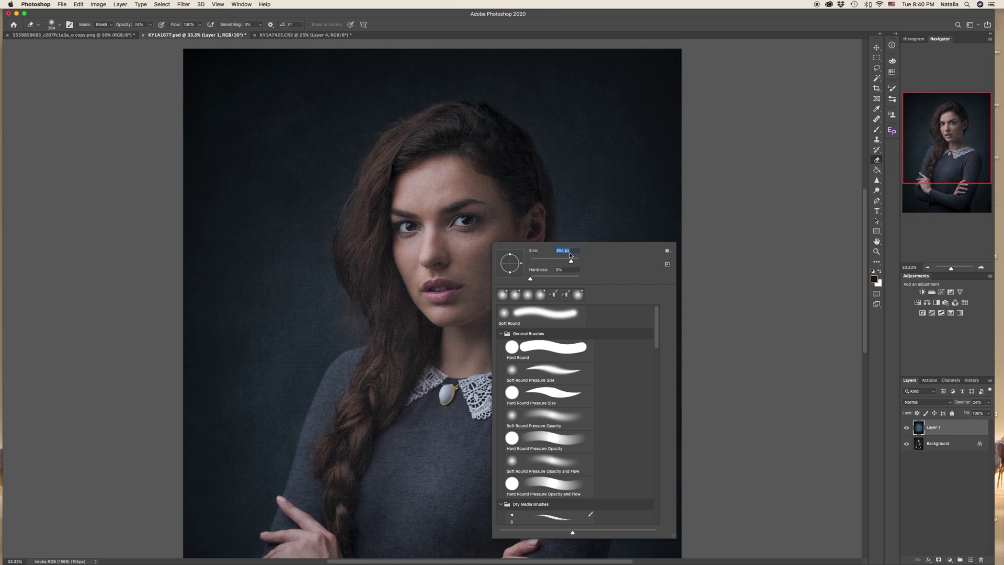
{"action": "key", "text": "Return"}
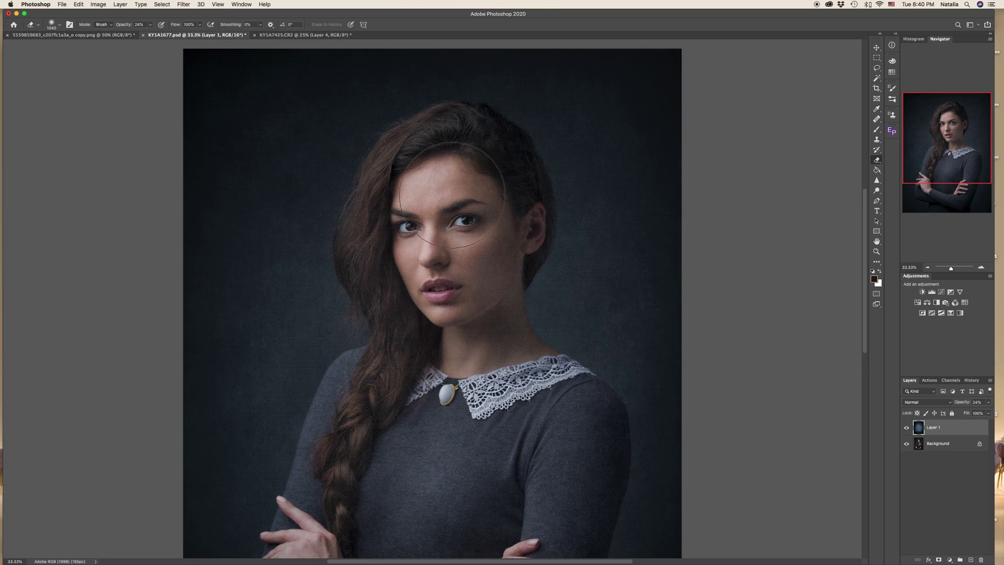
{"action": "left_click", "coordinate": [151, 25]}
{"action": "left_click_drag", "start_coordinate": [169, 35], "coordinate": [179, 35]}
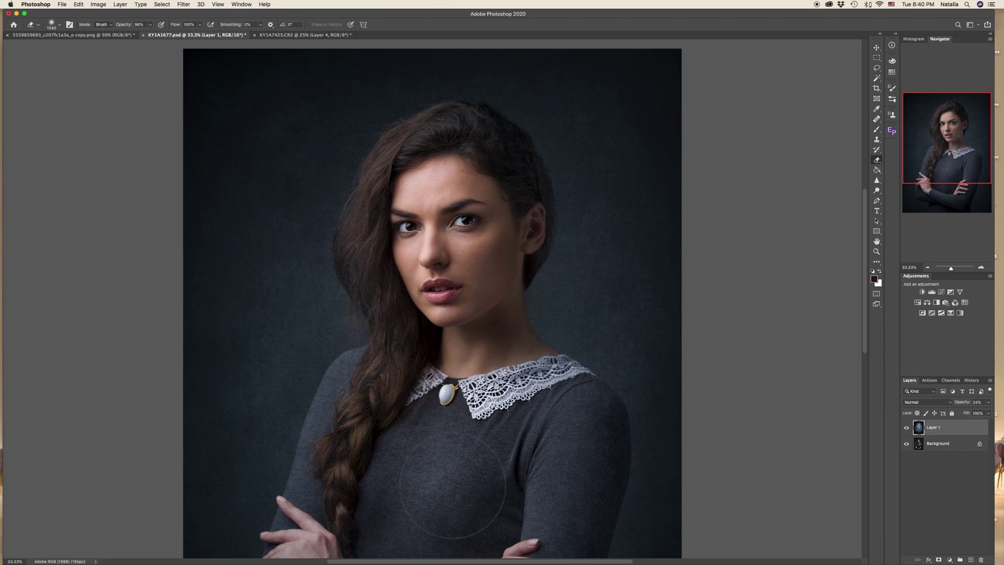
{"action": "key", "text": "super+0"}
{"action": "key", "text": "super+minus"}
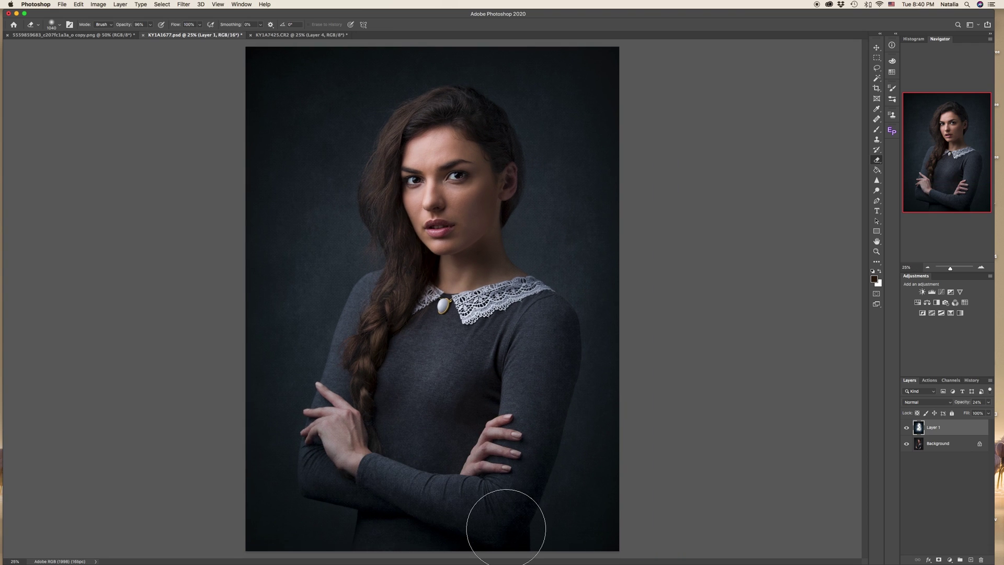
Step: Compare the portrait with and without Layer 1's blue texture, and return to the KY1A7425.CR2 document
{"action": "left_click", "coordinate": [907, 428]}
{"action": "left_click", "coordinate": [907, 428]}
{"action": "left_click", "coordinate": [907, 428]}
{"action": "left_click", "coordinate": [906, 428]}
{"action": "left_click", "coordinate": [273, 35]}
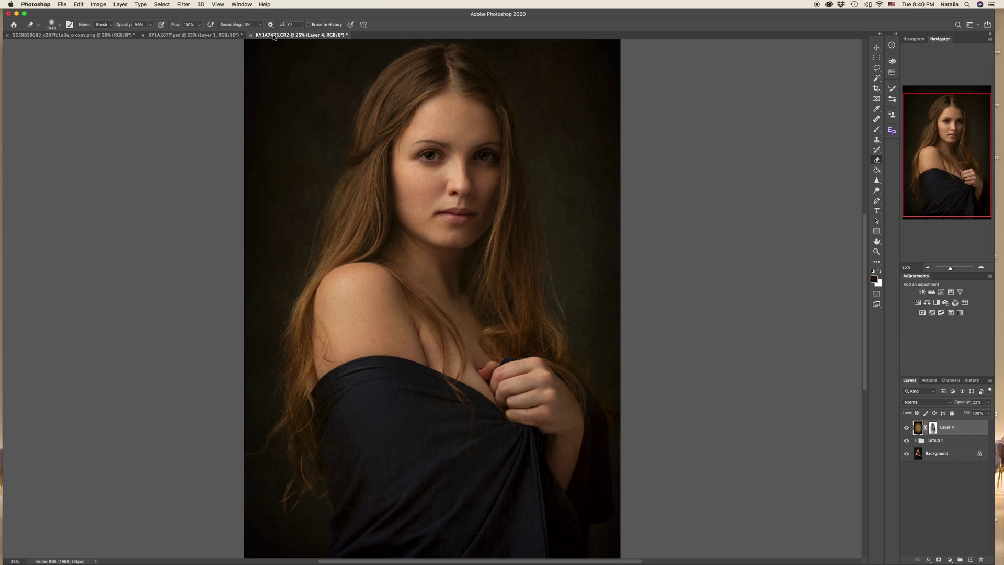